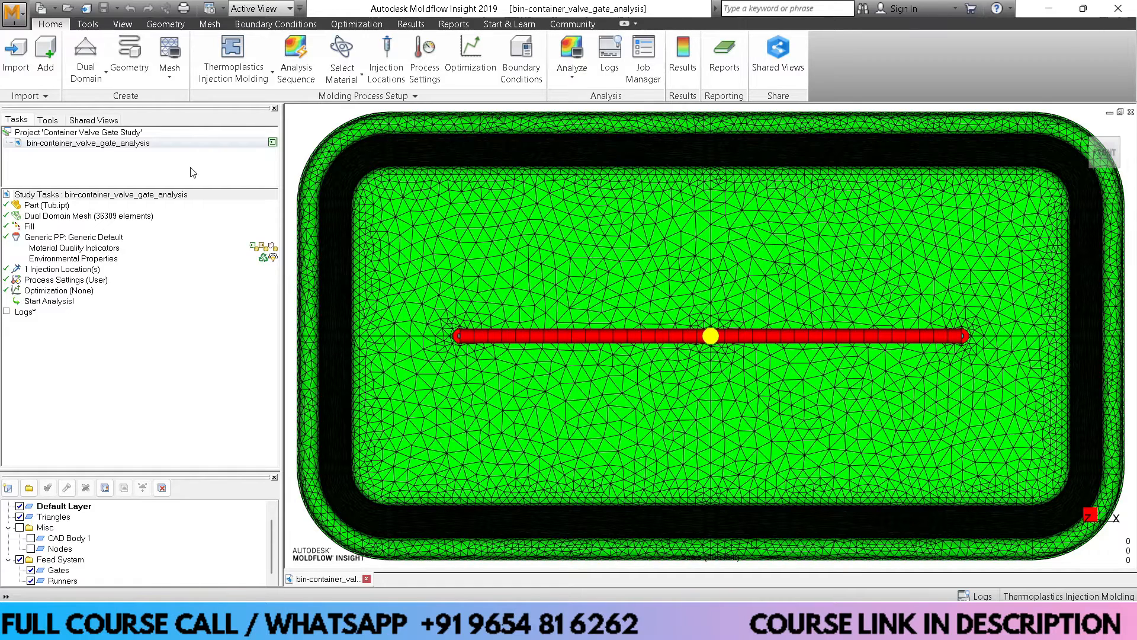
# Save a copy of the bin-container_valve_gate_analysis study under the name "Container All Open"
pyautogui.click(22, 18)
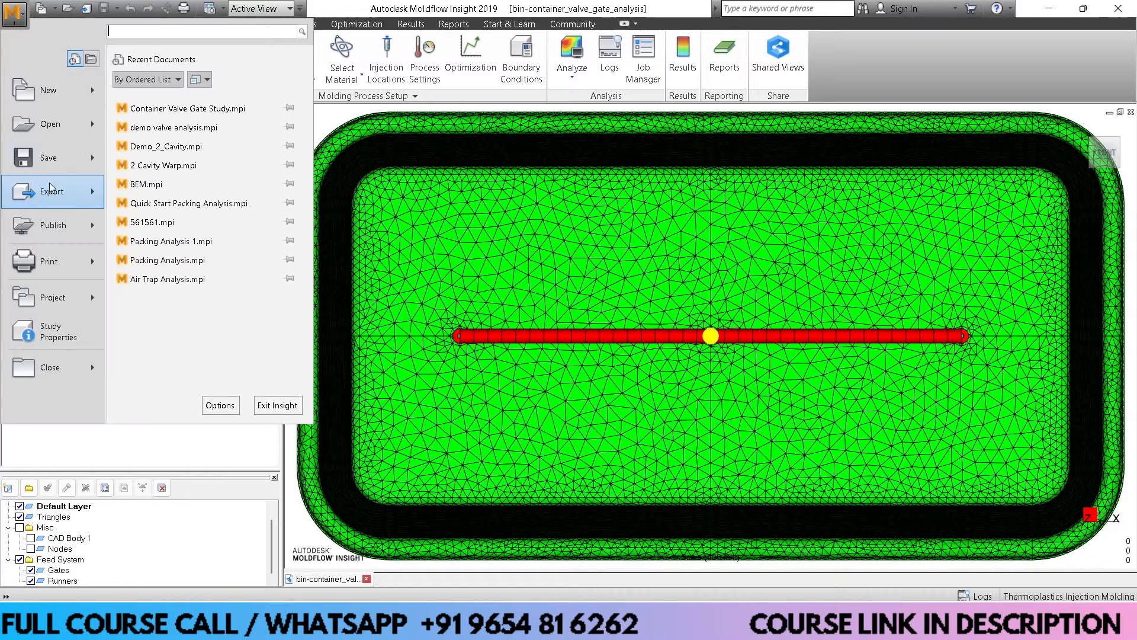
pyautogui.moveTo(66, 158)
pyautogui.click(187, 173)
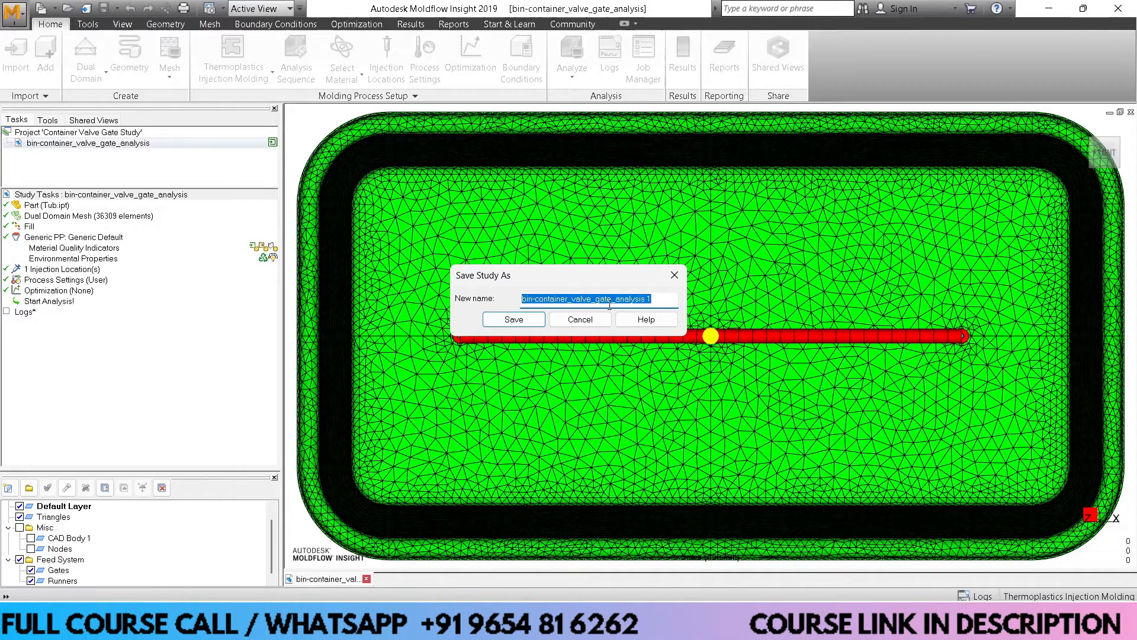
pyautogui.press('BackSpace')
pyautogui.write('COn')
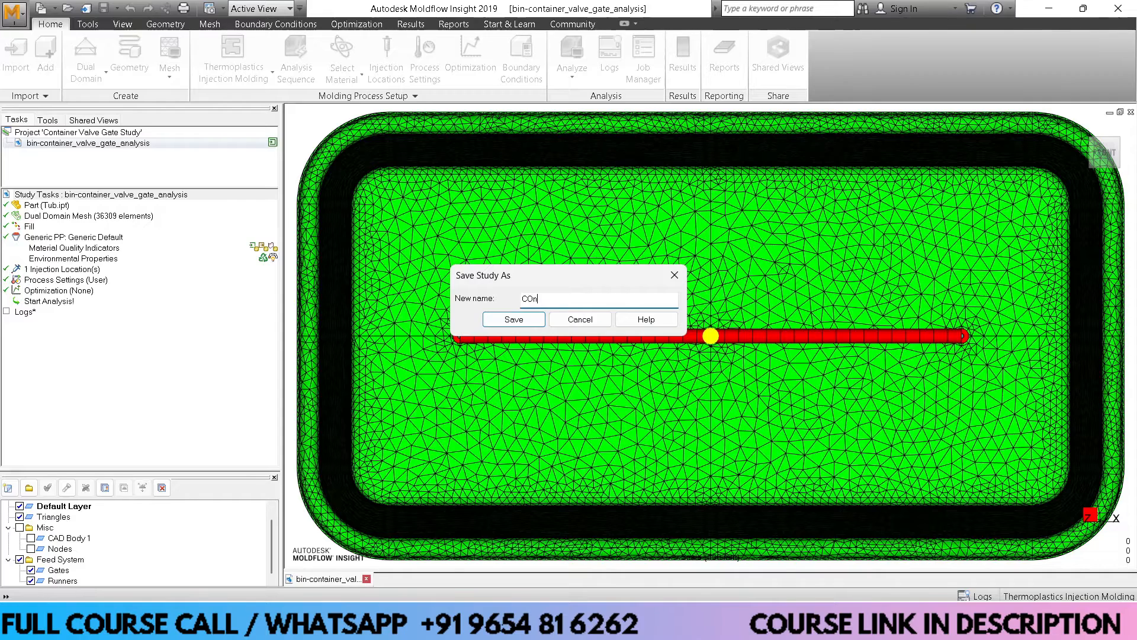
pyautogui.press('BackSpace')
pyautogui.press('BackSpace')
pyautogui.write('ontainer All Open')
pyautogui.click(514, 322)
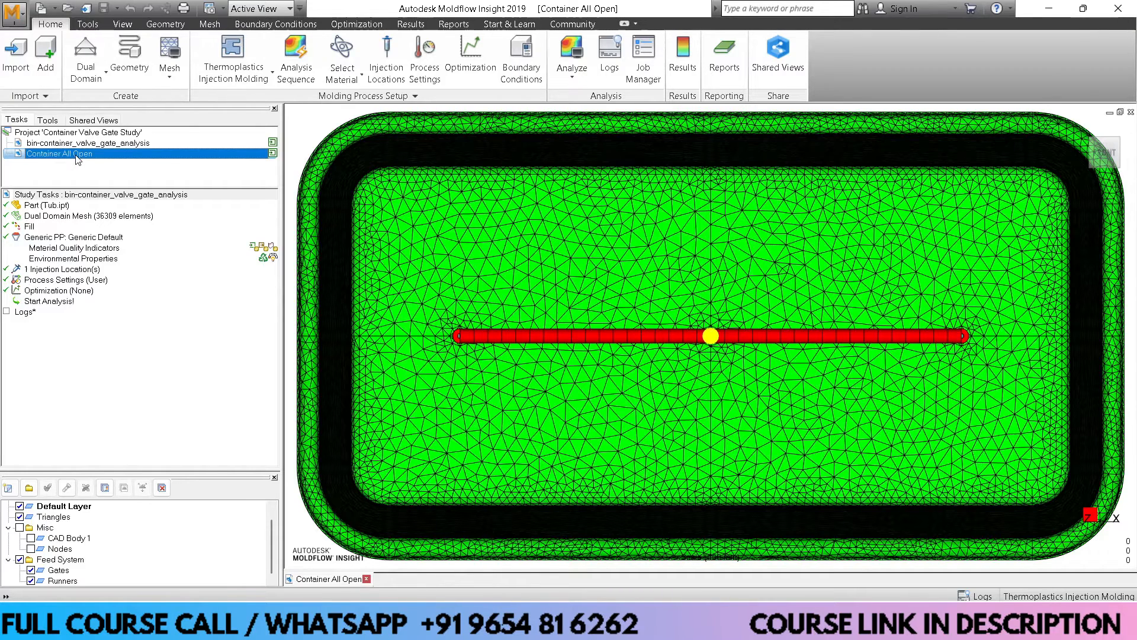
pyautogui.moveTo(76, 159)
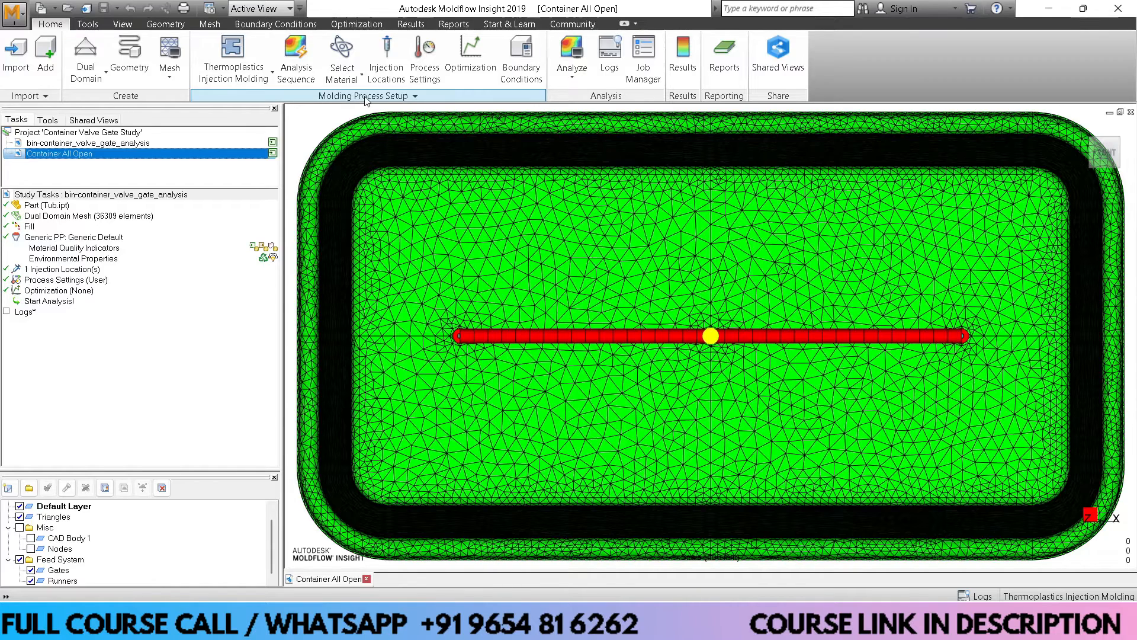
# Assign the material Hipol CJ700 from manufacturer Prime Polymer Co Ltd to the Container All Open study
pyautogui.click(343, 54)
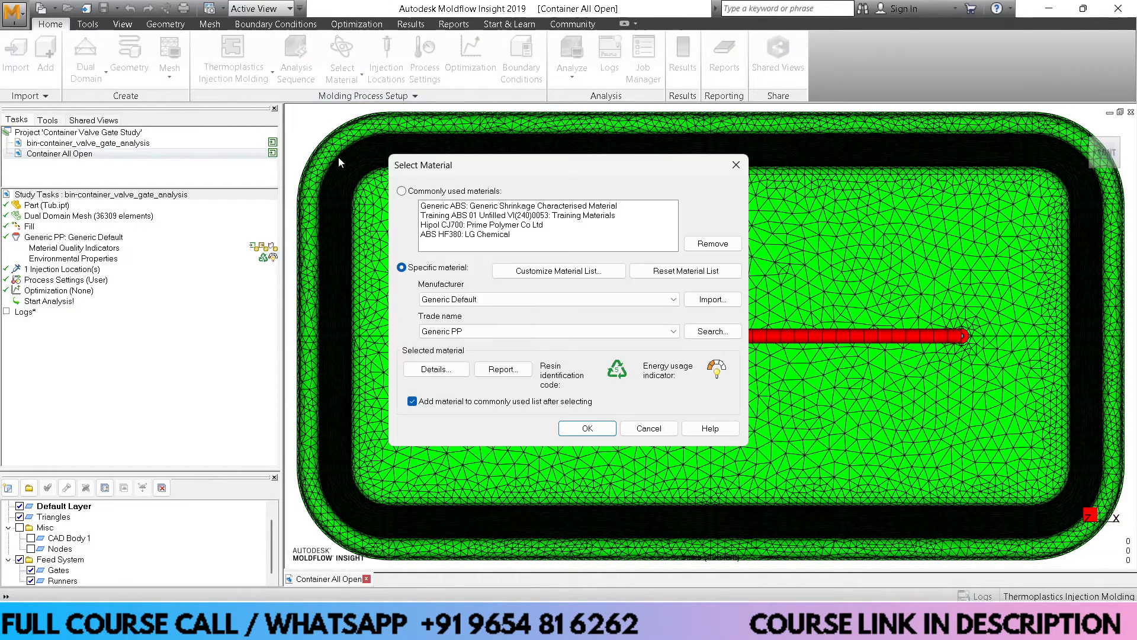
pyautogui.click(503, 299)
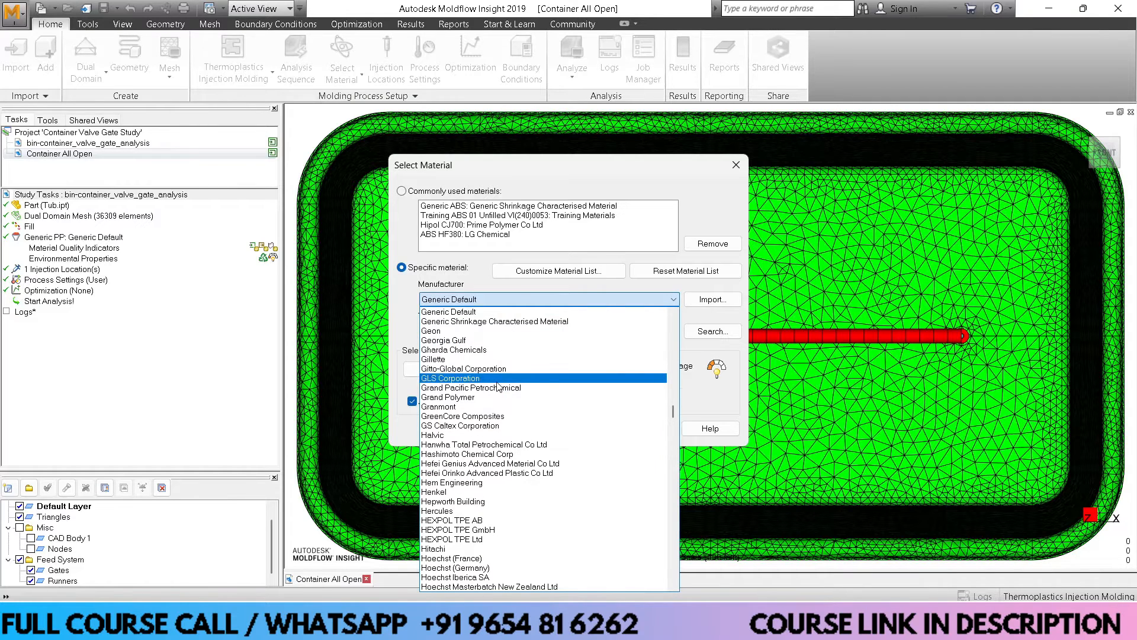
pyautogui.press('r')
pyautogui.press('p')
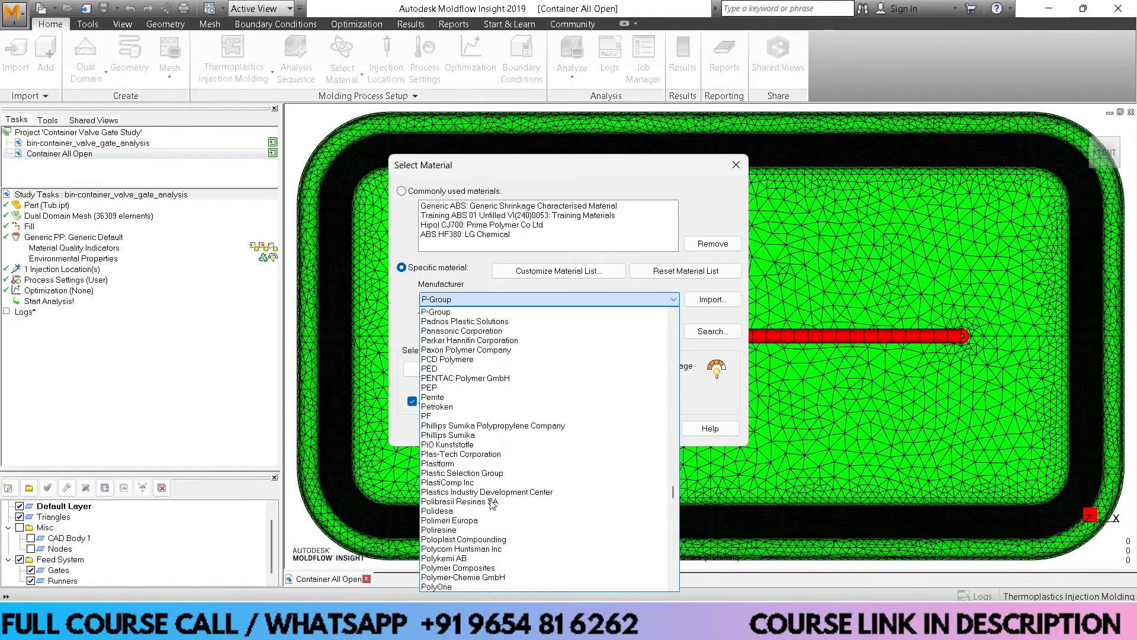
pyautogui.scroll(-5, 467, 458)
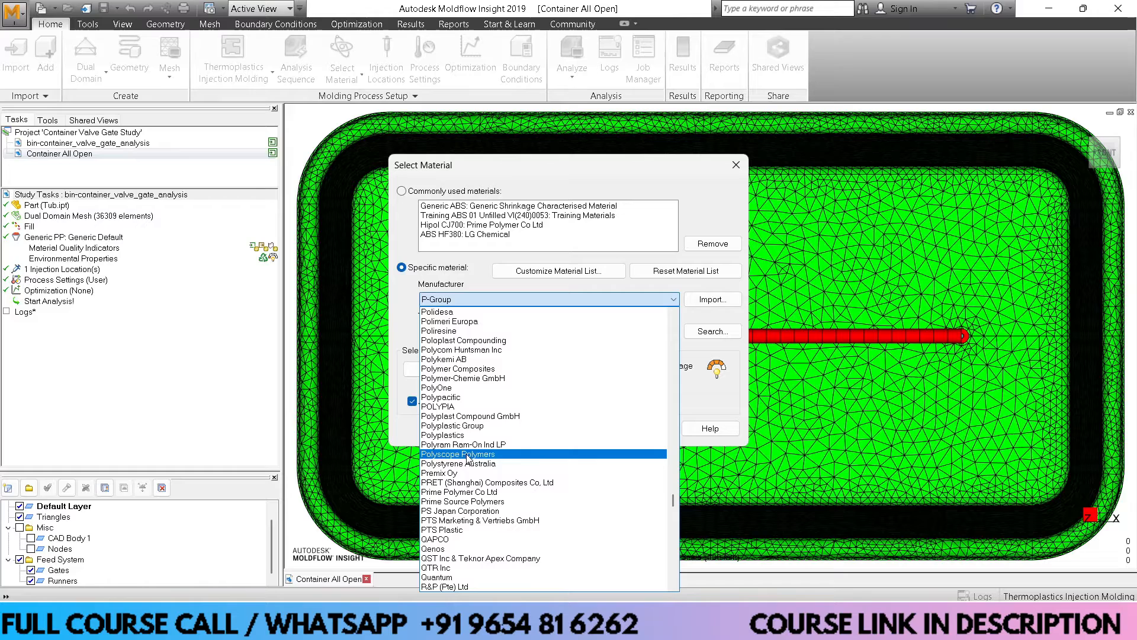
pyautogui.click(463, 493)
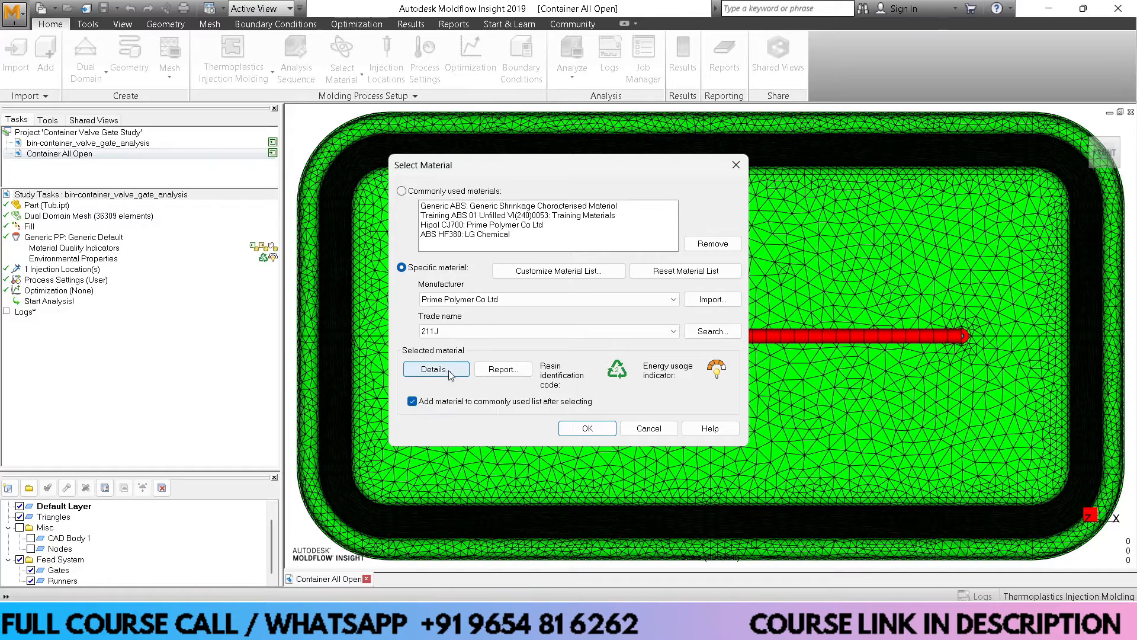
pyautogui.click(482, 332)
pyautogui.press('h')
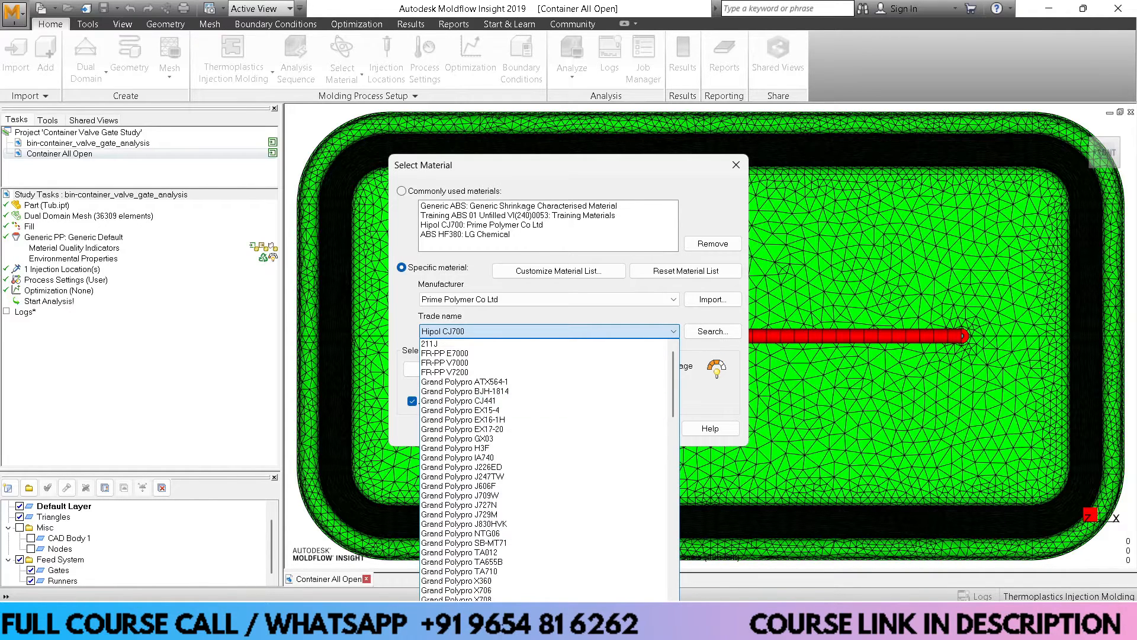
pyautogui.press('Return')
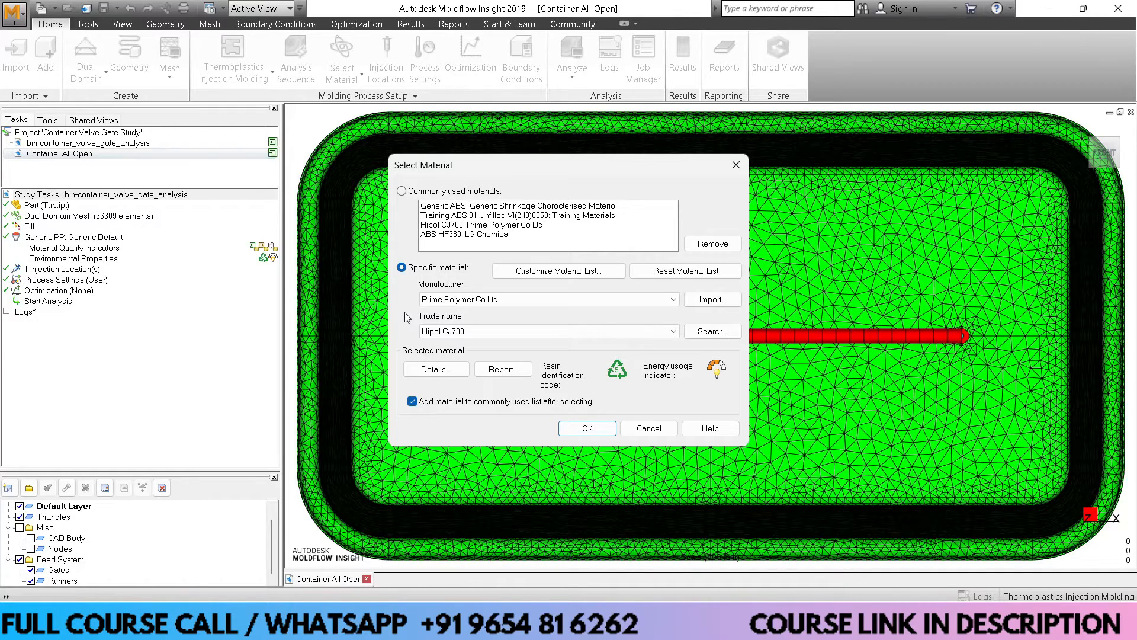
pyautogui.click(589, 428)
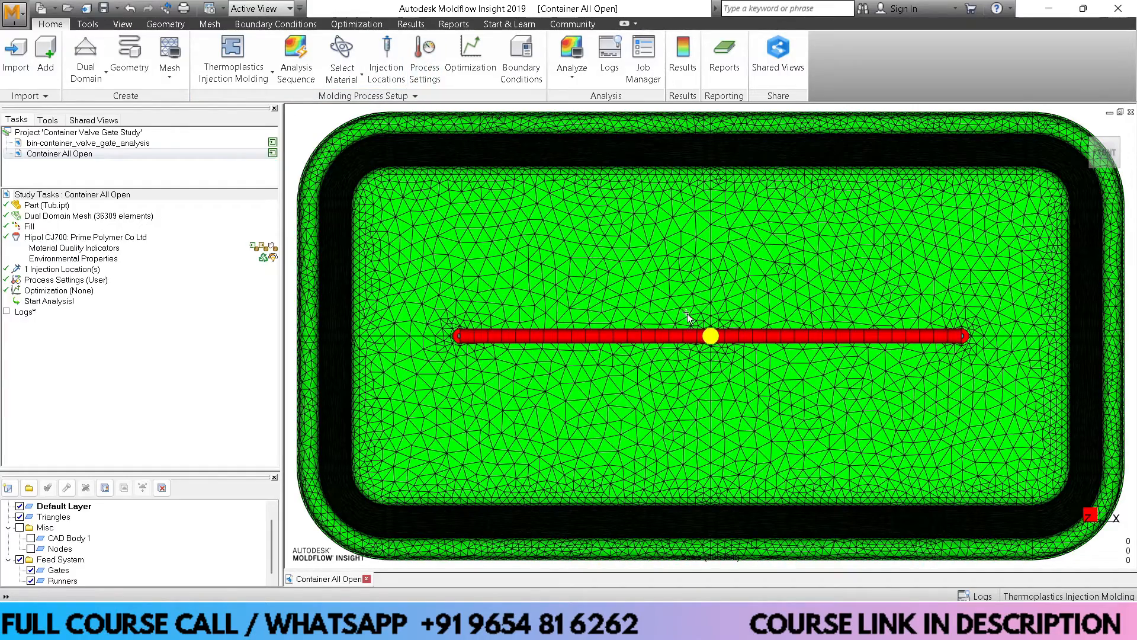
# Set the melt temperature to 240 °C in the fill process settings and check the pack/holding pressure profile
pyautogui.moveTo(604, 367); pyautogui.dragTo(558, 287, button='middle')
pyautogui.keyDown('shift'); pyautogui.moveTo(606, 213); pyautogui.dragTo(603, 275, button='middle'); pyautogui.keyUp('shift')
pyautogui.scroll(-1, 603, 255)
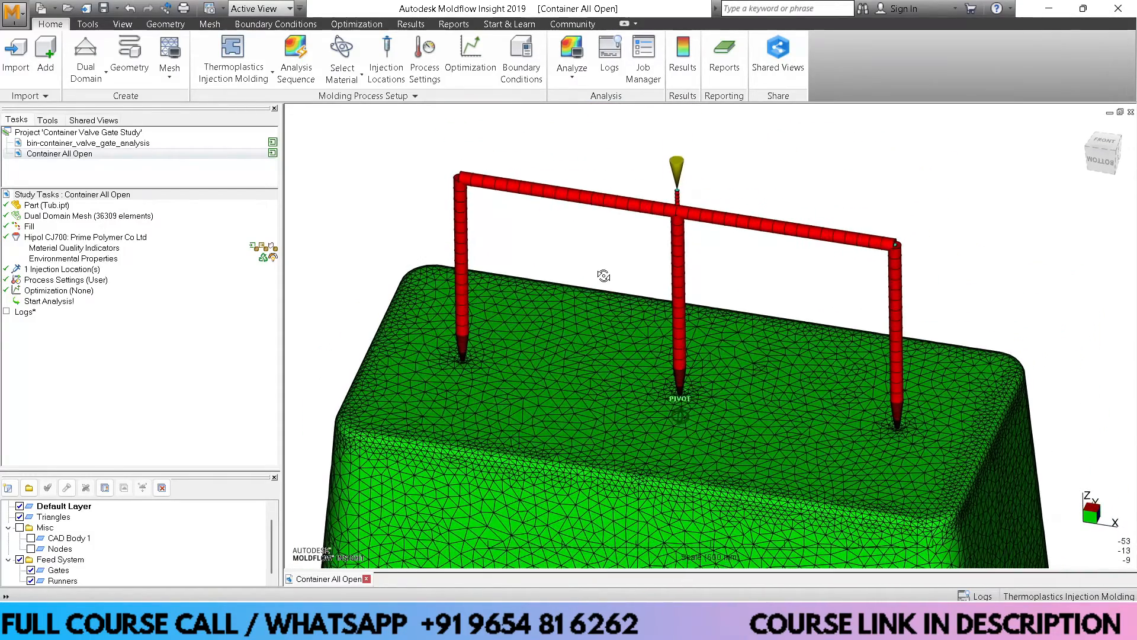
pyautogui.click(427, 59)
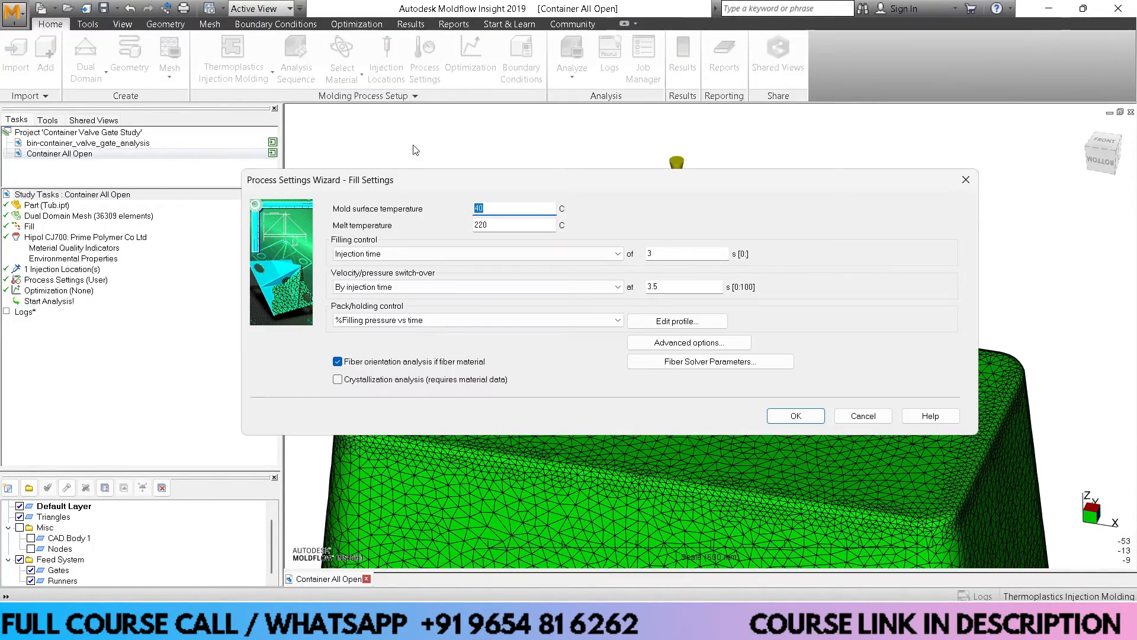
pyautogui.click(500, 208)
pyautogui.press('Tab')
pyautogui.write('240')
pyautogui.click(658, 325)
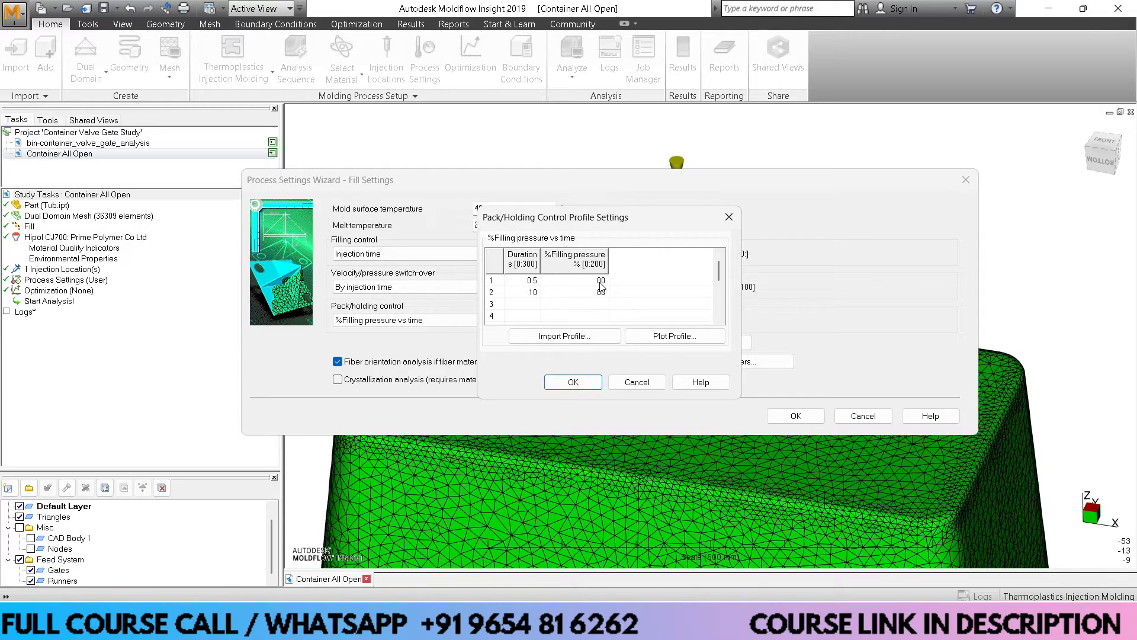
pyautogui.click(574, 382)
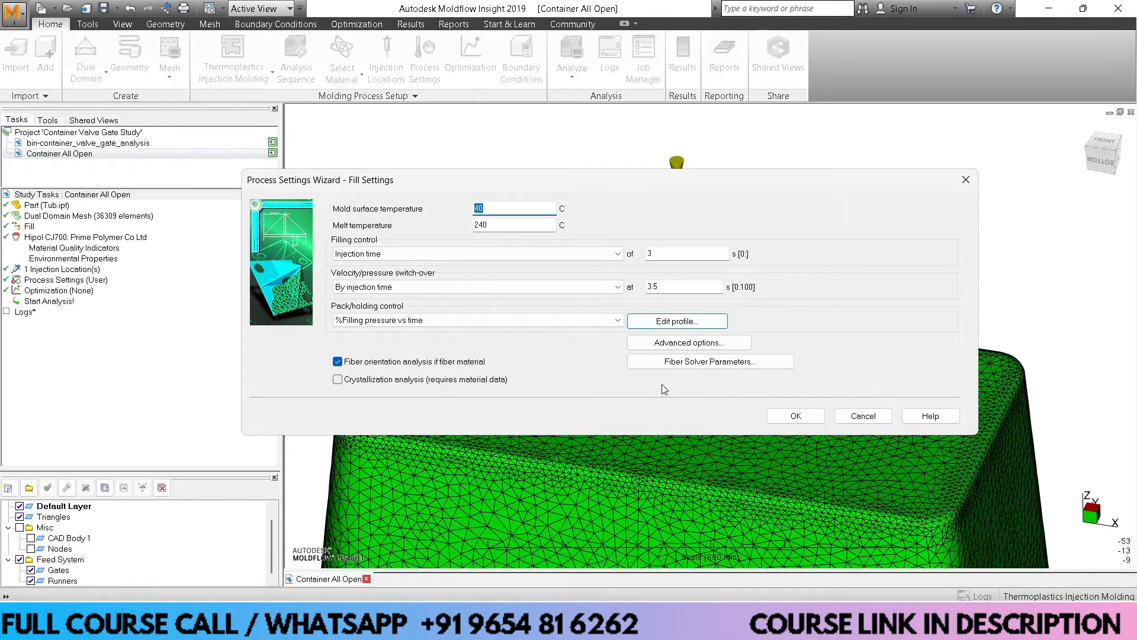
pyautogui.click(795, 415)
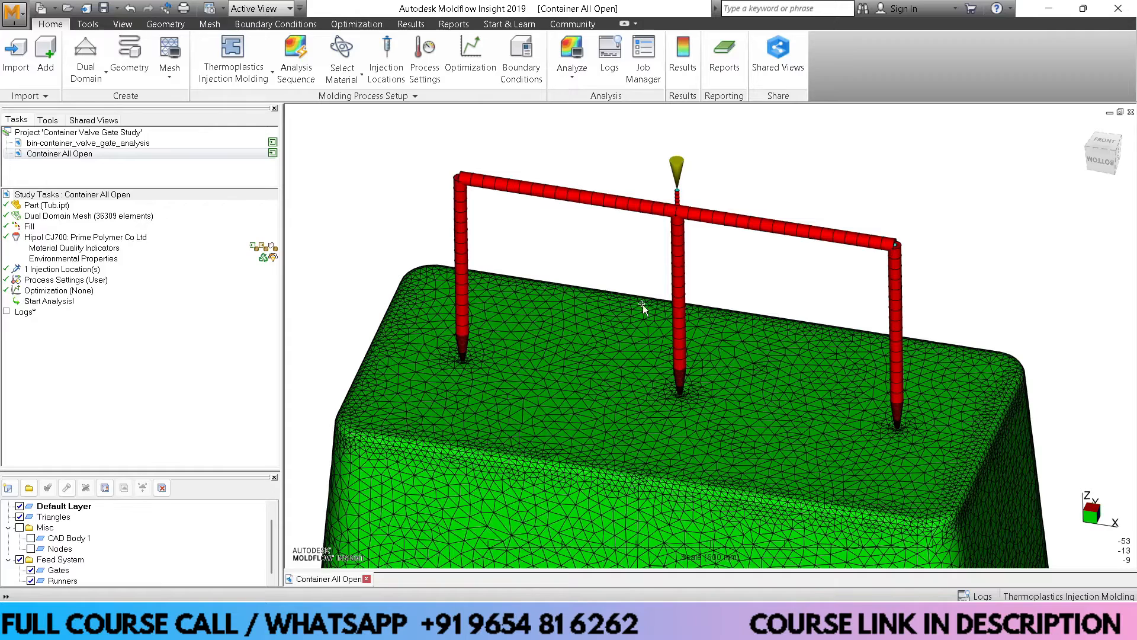
# Run a full fill analysis on the Container All Open study and acknowledge its completion
pyautogui.moveTo(540, 407); pyautogui.dragTo(540, 342, button='middle')
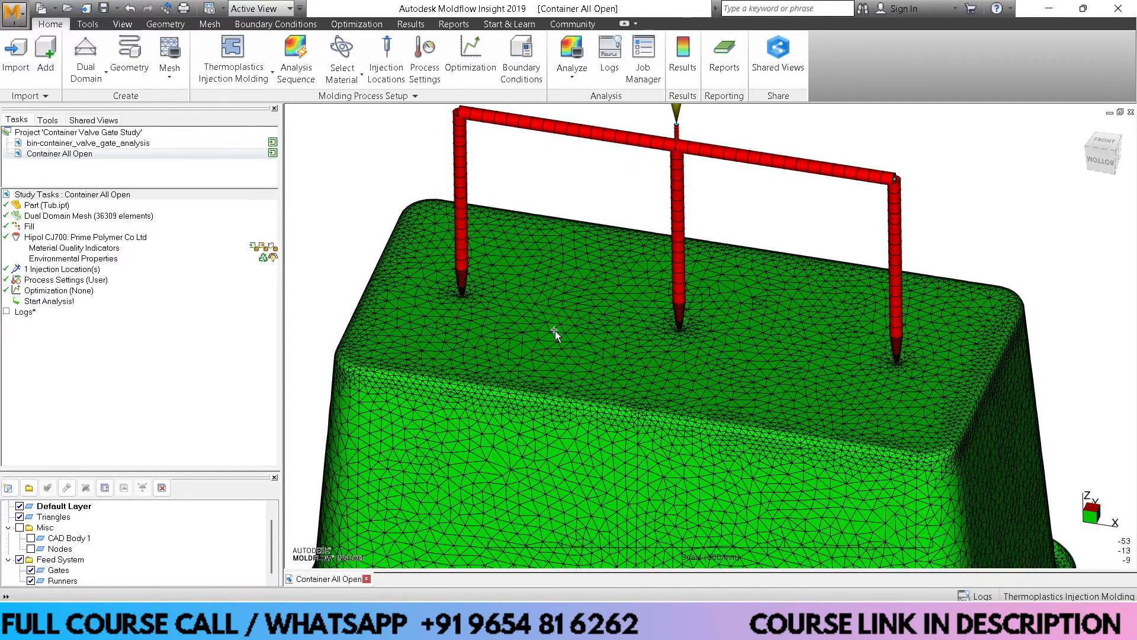
pyautogui.scroll(-2, 606, 290)
pyautogui.moveTo(596, 293)
pyautogui.mouseDown(button='middle')
pyautogui.moveTo(606, 297)
pyautogui.moveTo(592, 292)
pyautogui.mouseUp(button='middle')
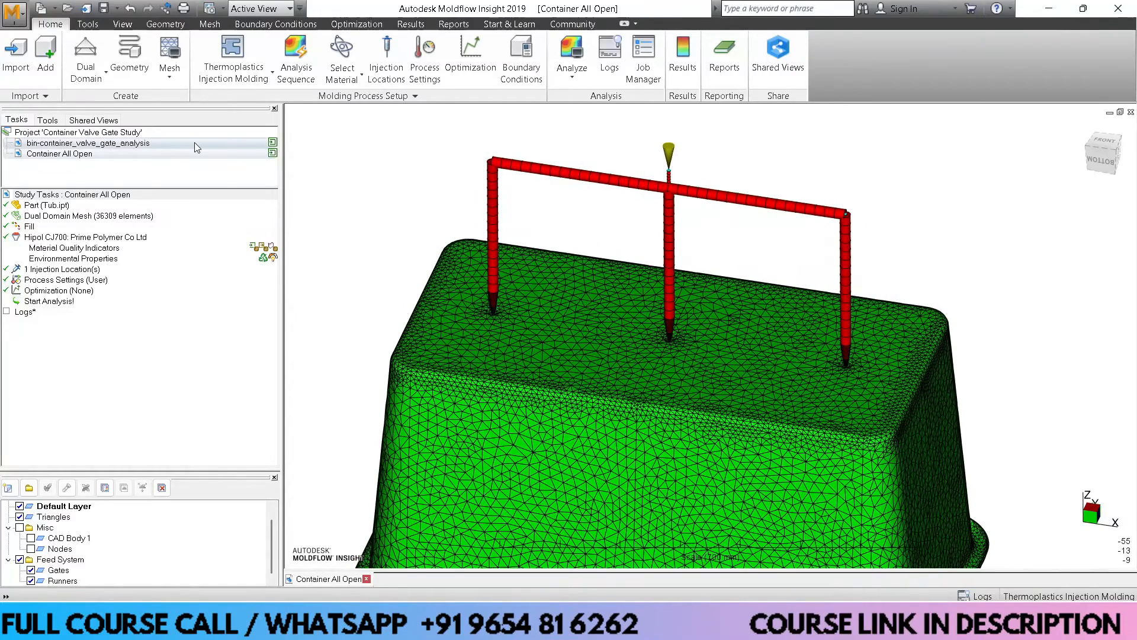
pyautogui.click(570, 53)
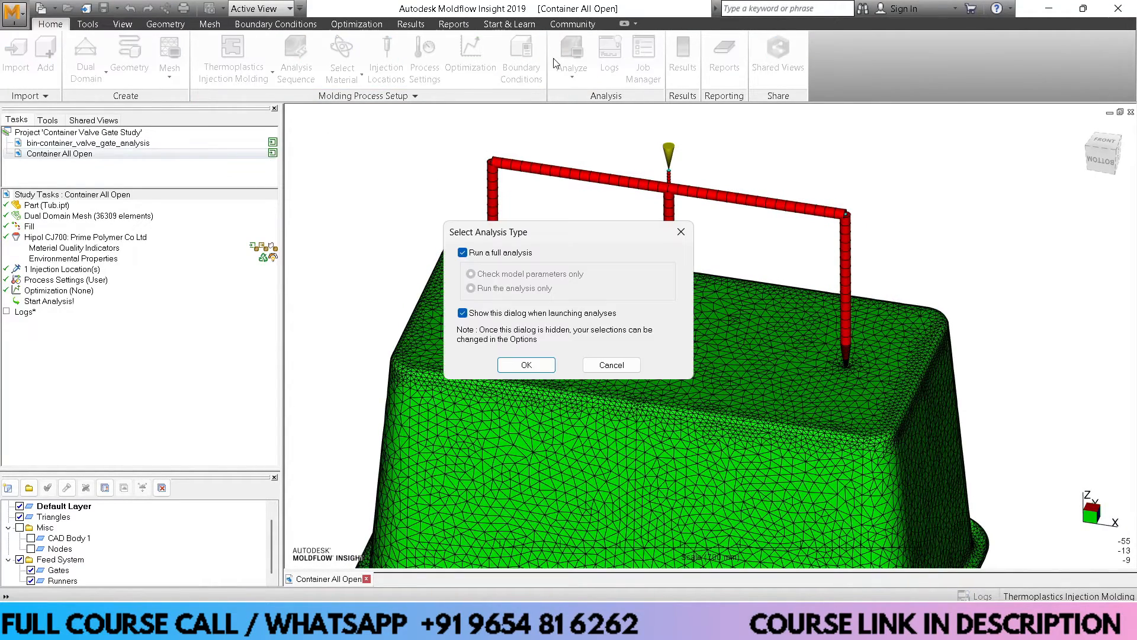
pyautogui.click(525, 365)
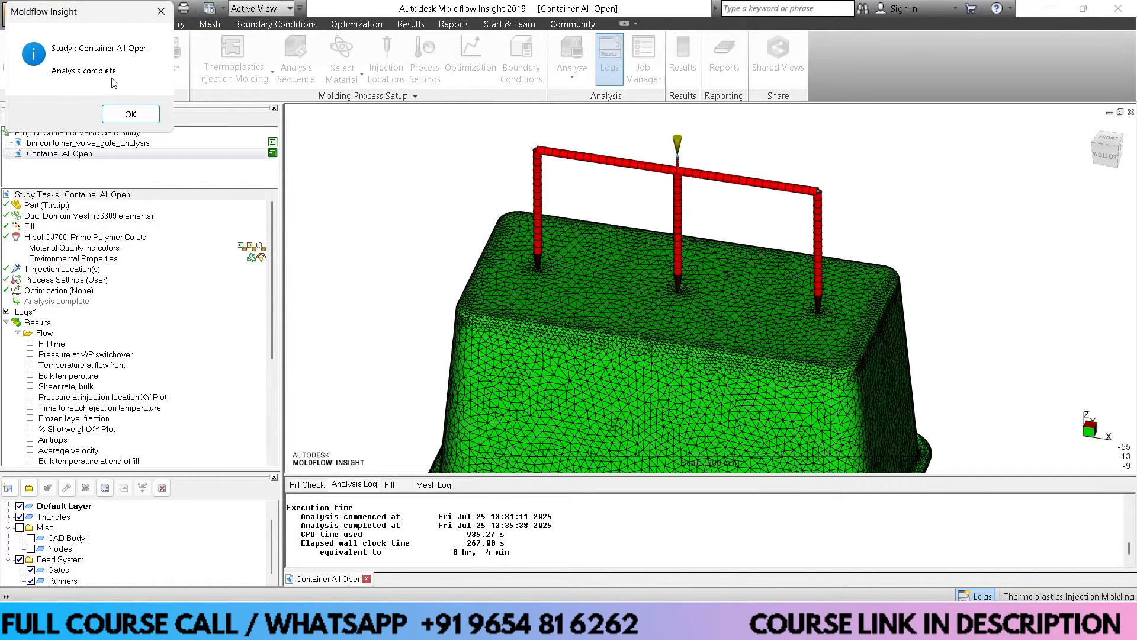
pyautogui.click(131, 114)
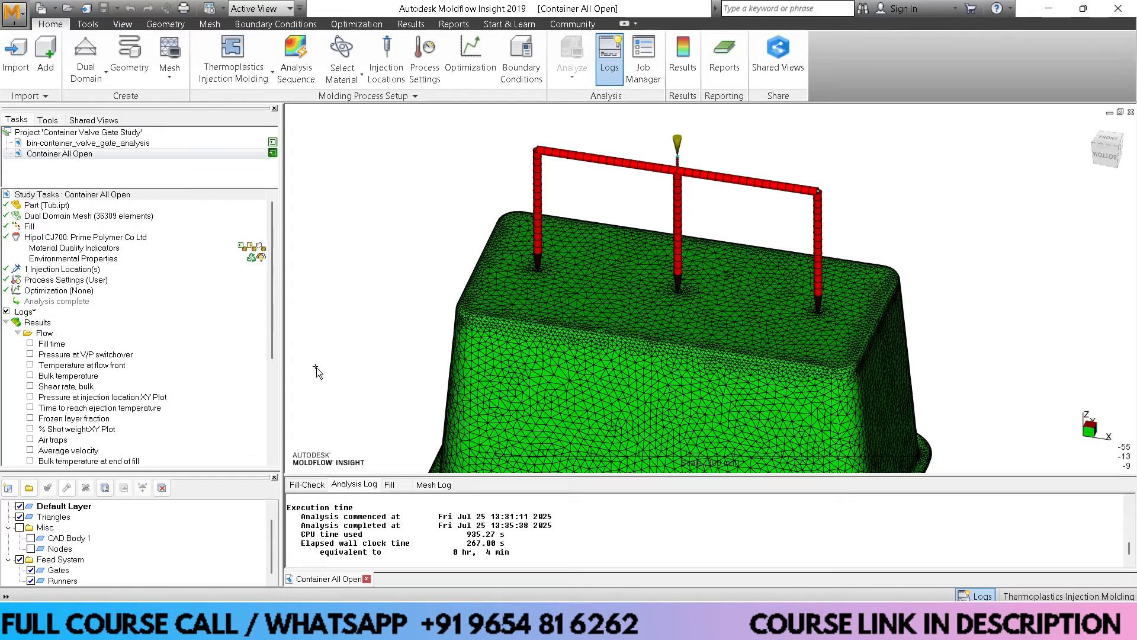
# Examine the analysis log for the filling phase table, injection pressure, clamp force, part weight, temperature and shear results
pyautogui.scroll(3, 385, 533)
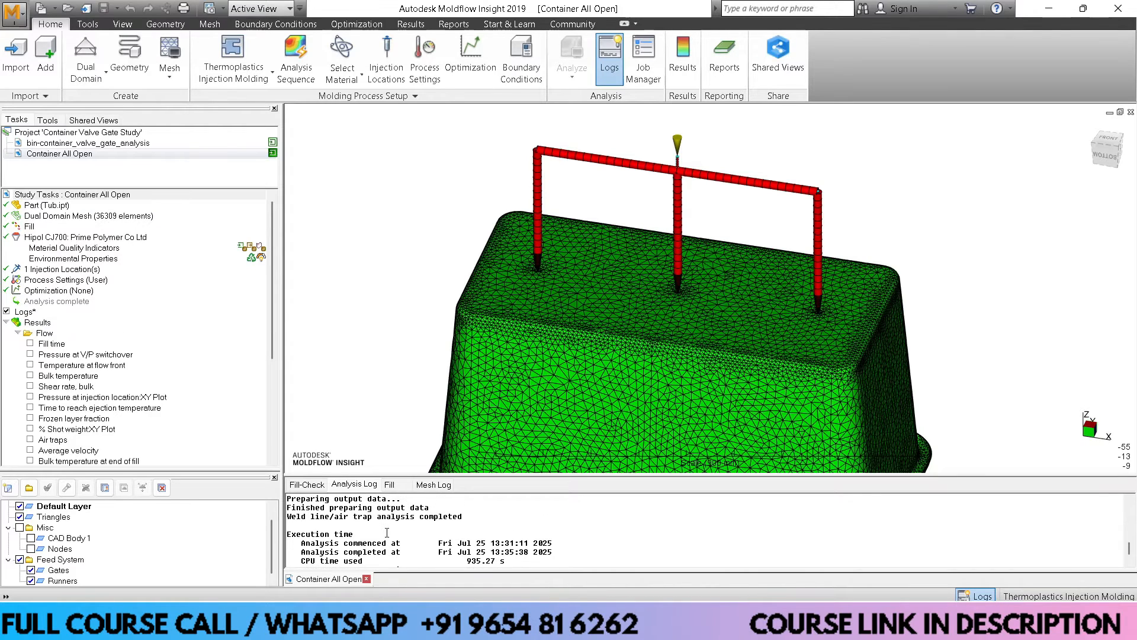
pyautogui.scroll(1, 389, 532)
pyautogui.scroll(-6, 391, 531)
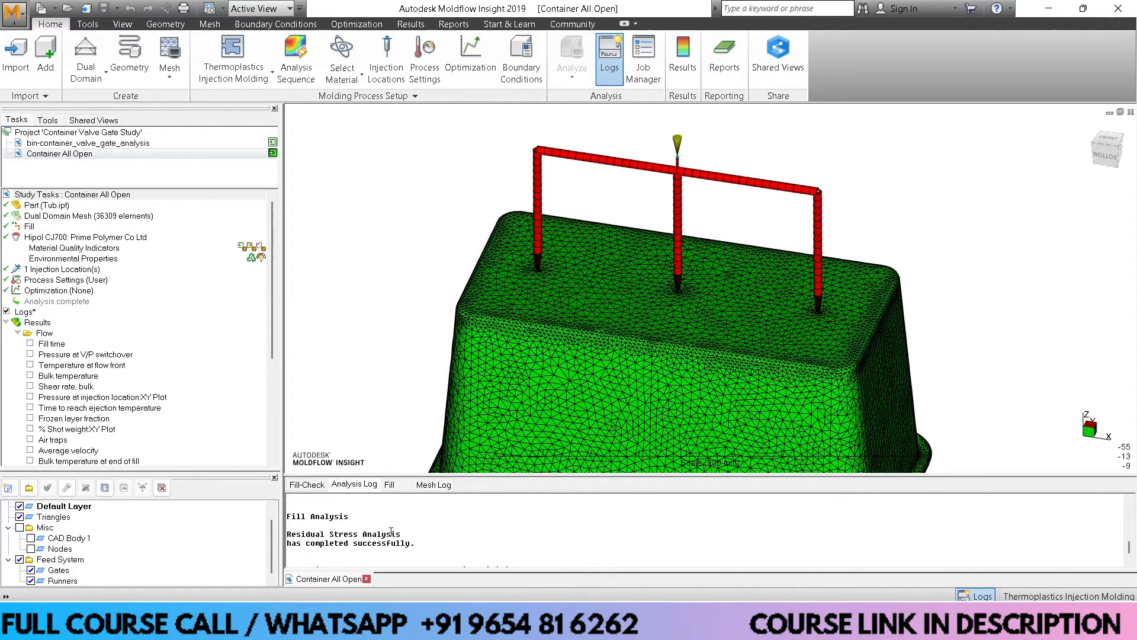
pyautogui.scroll(2, 392, 529)
pyautogui.scroll(5, 394, 530)
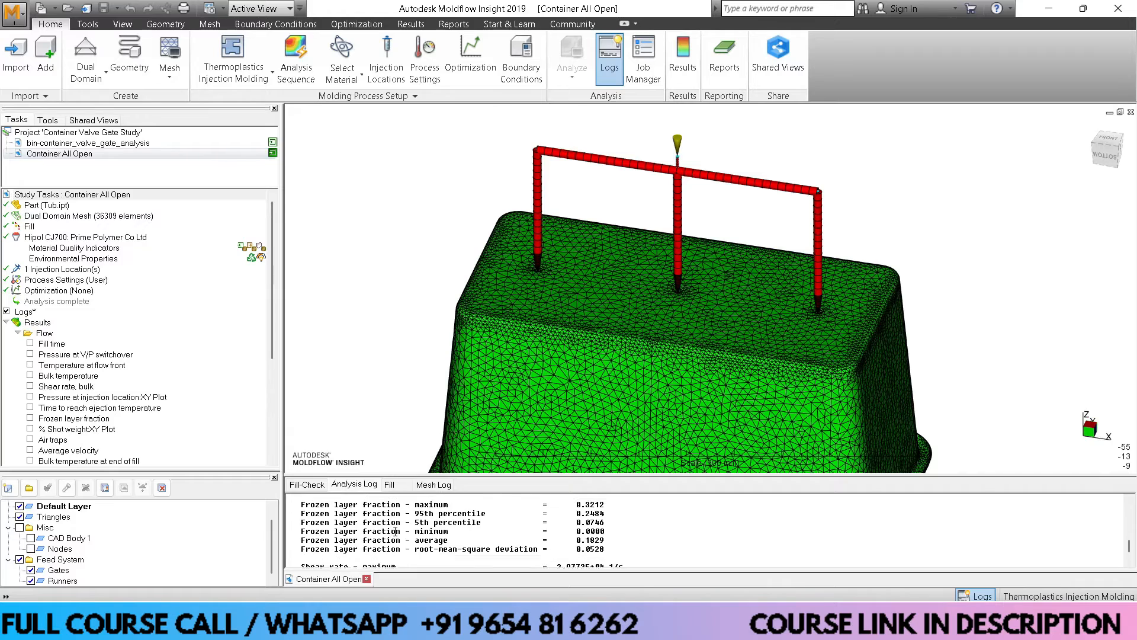
pyautogui.scroll(1, 397, 530)
pyautogui.scroll(-3, 397, 531)
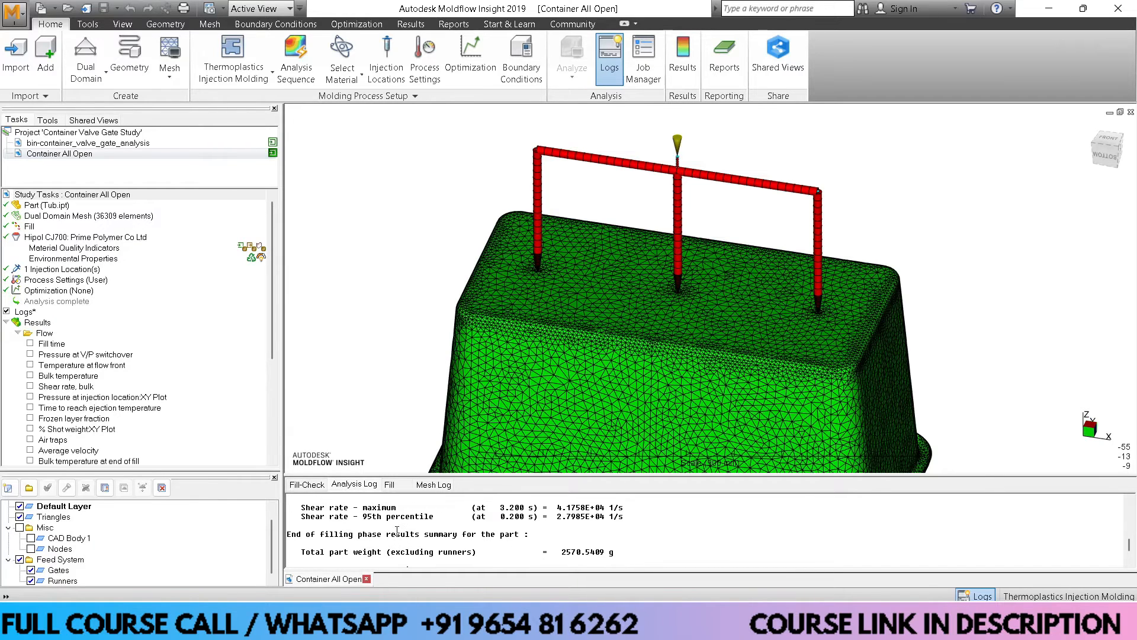
pyautogui.scroll(4, 397, 531)
pyautogui.scroll(4, 397, 532)
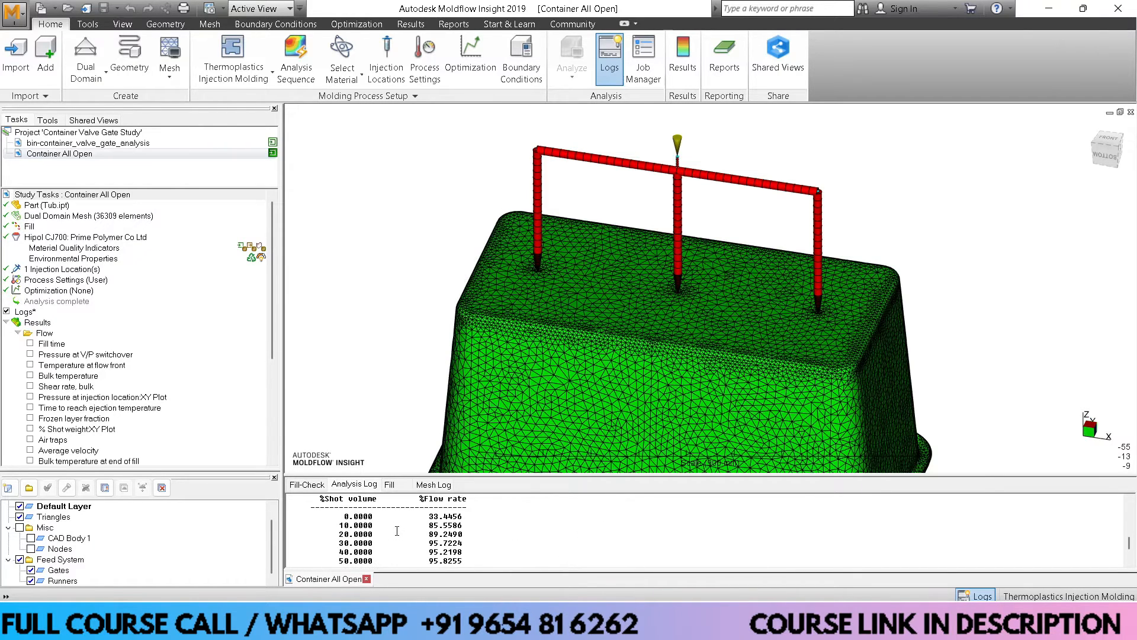
pyautogui.scroll(-5, 399, 526)
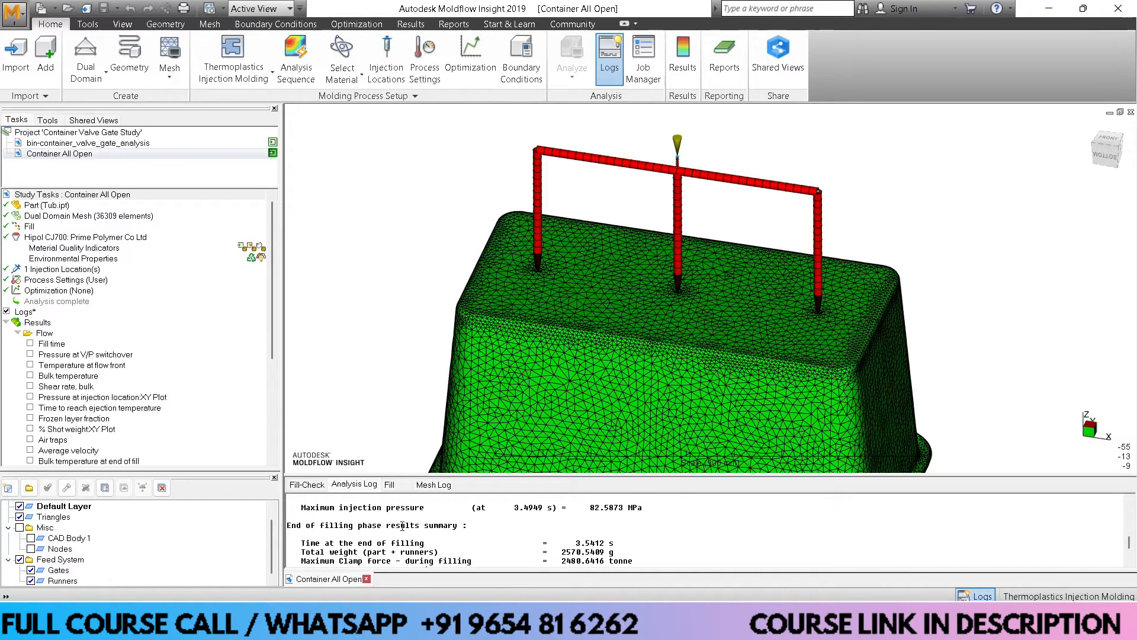
pyautogui.scroll(3, 427, 533)
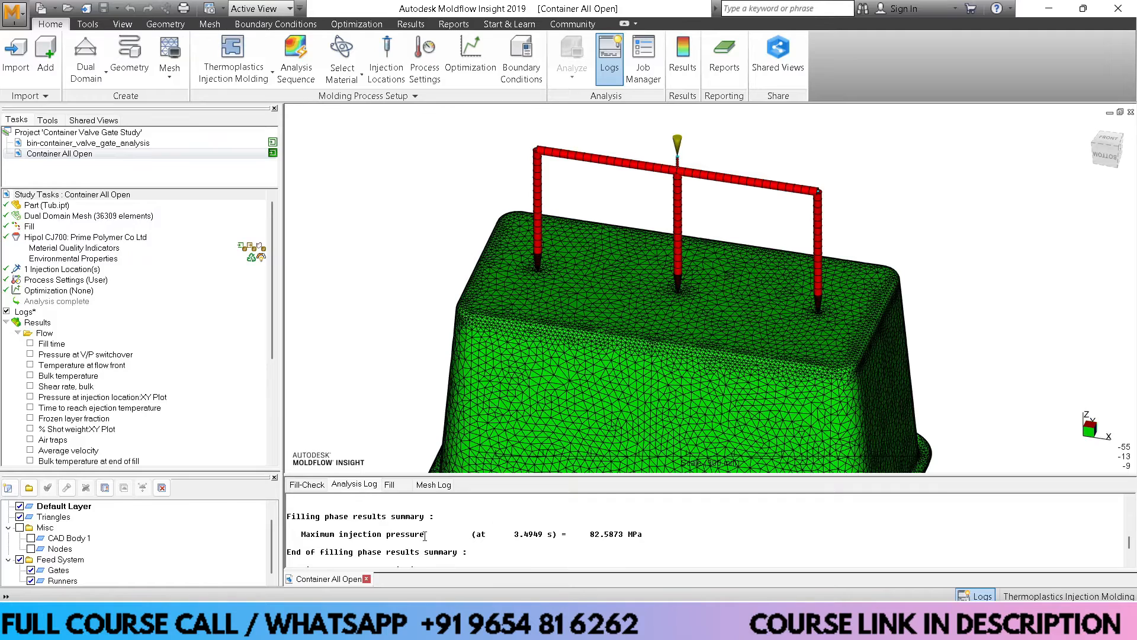
pyautogui.scroll(2, 431, 537)
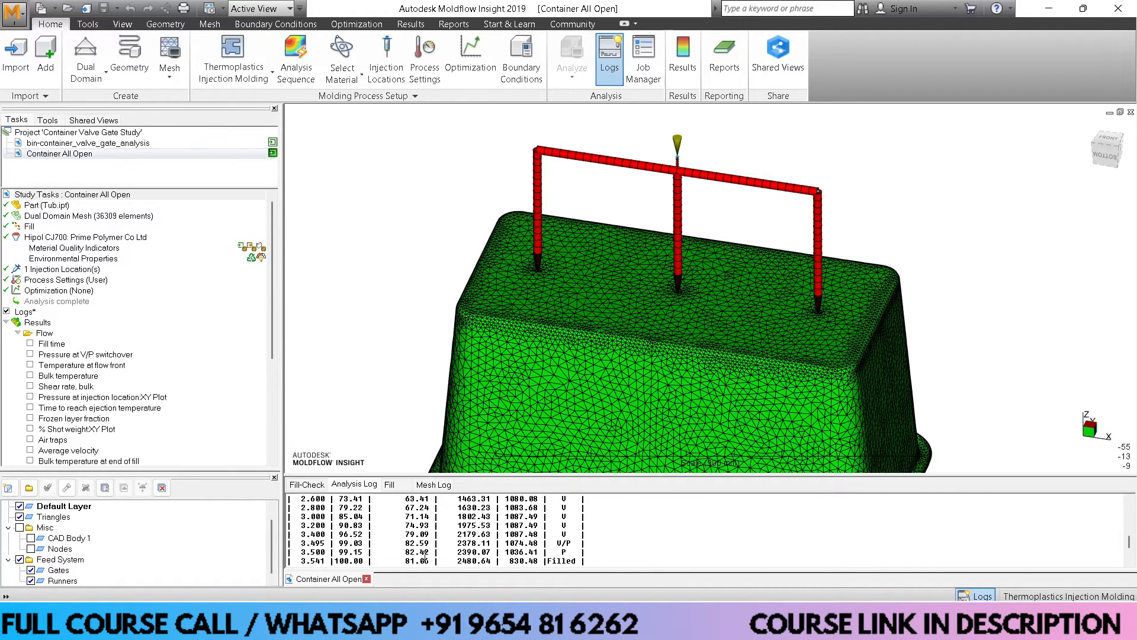
pyautogui.scroll(1, 496, 537)
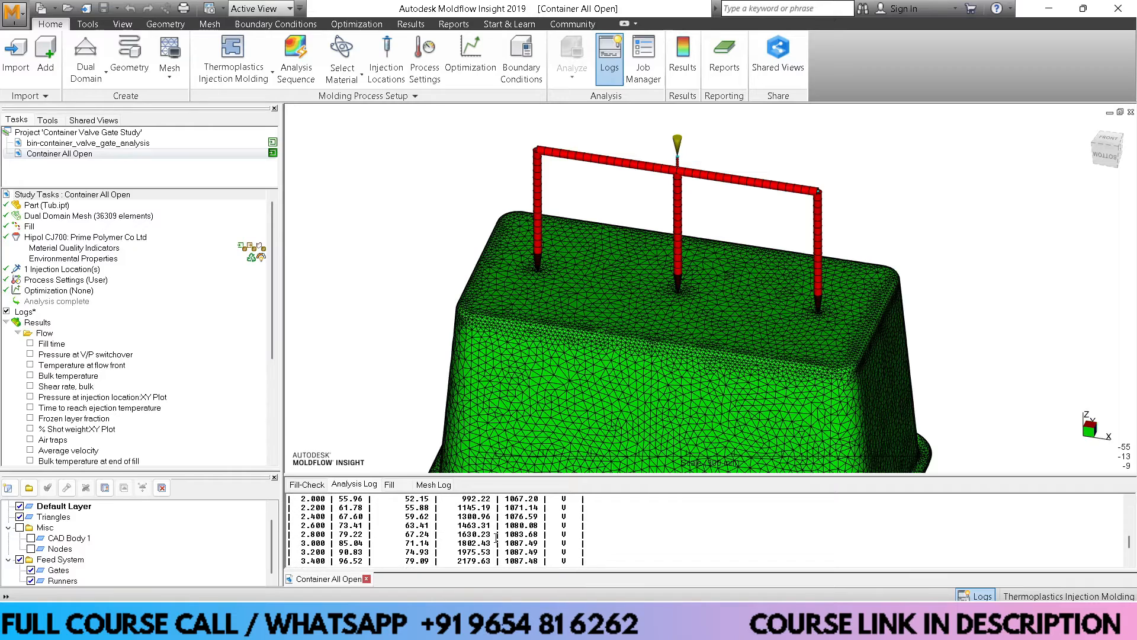
pyautogui.scroll(-1, 497, 536)
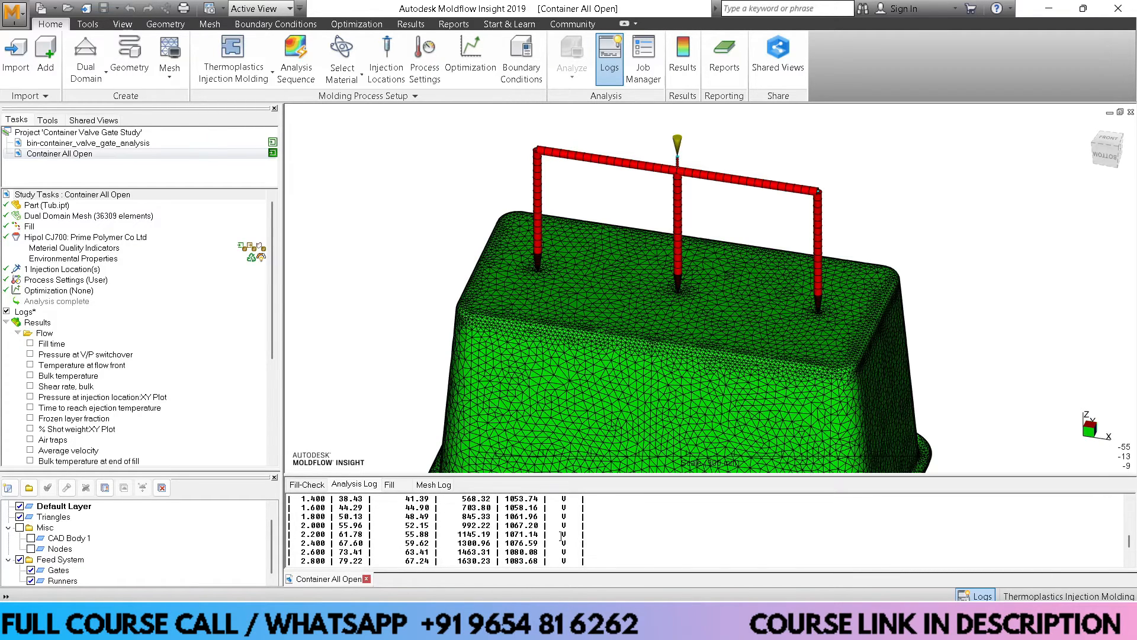
pyautogui.scroll(-3, 542, 533)
pyautogui.scroll(2, 542, 533)
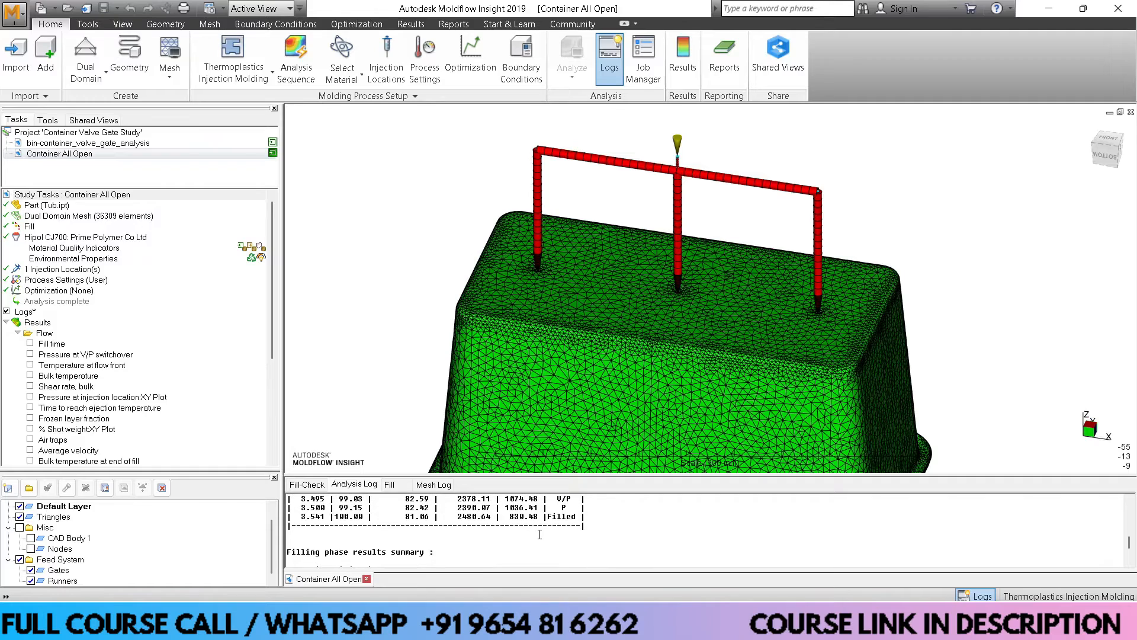
pyautogui.scroll(-10, 539, 534)
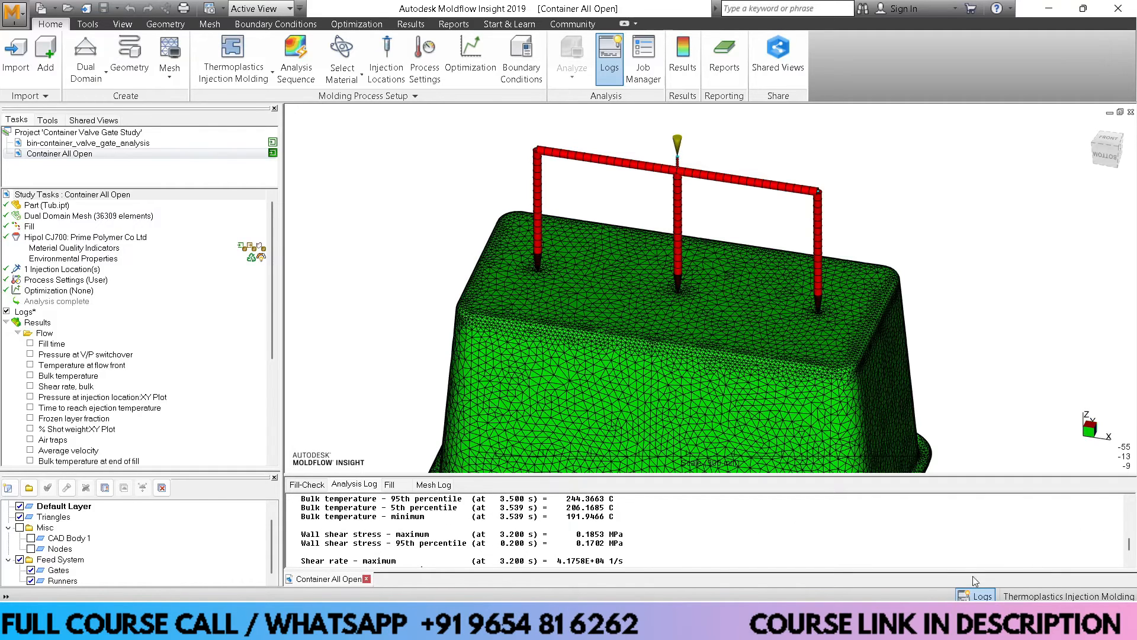
# Hide the analysis log and duplicate the Container All Open study
pyautogui.click(983, 596)
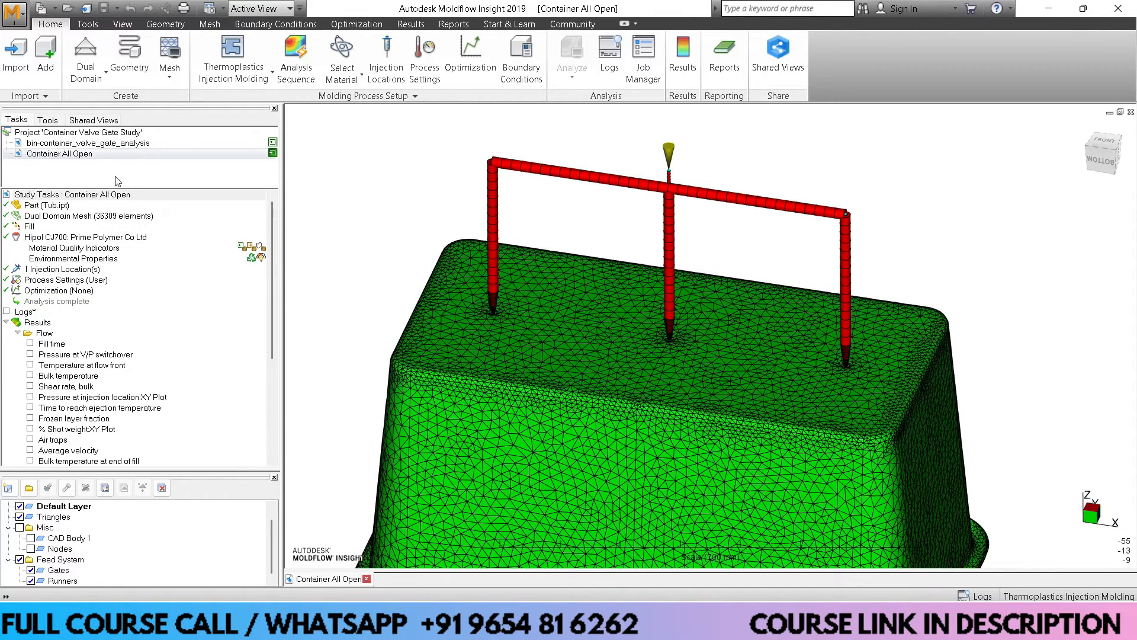
pyautogui.rightClick(84, 154)
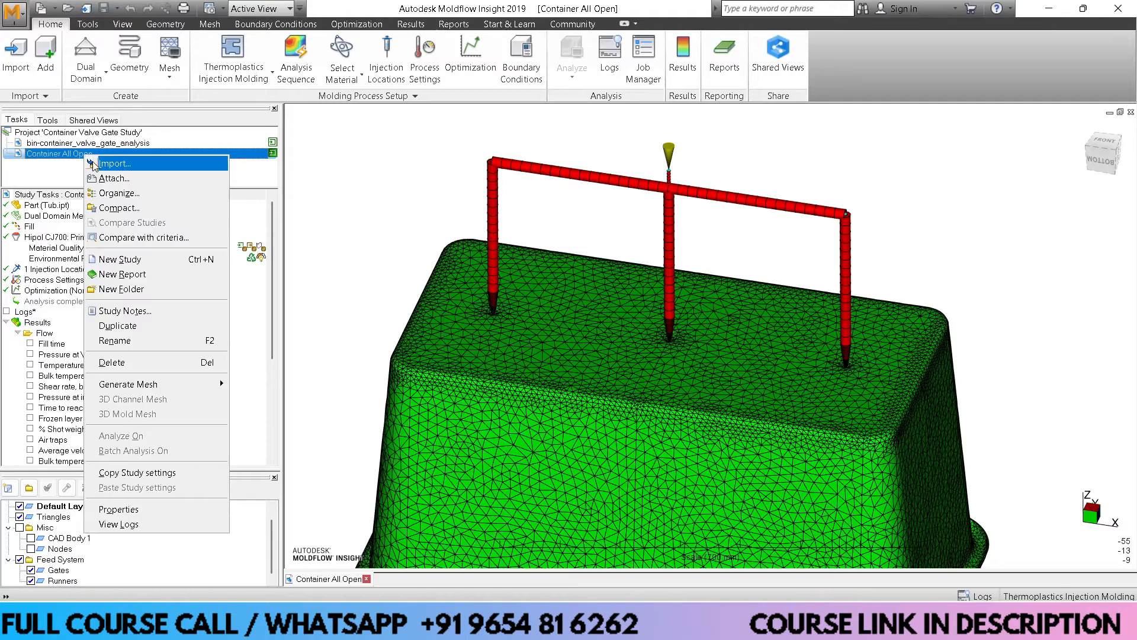
pyautogui.click(126, 326)
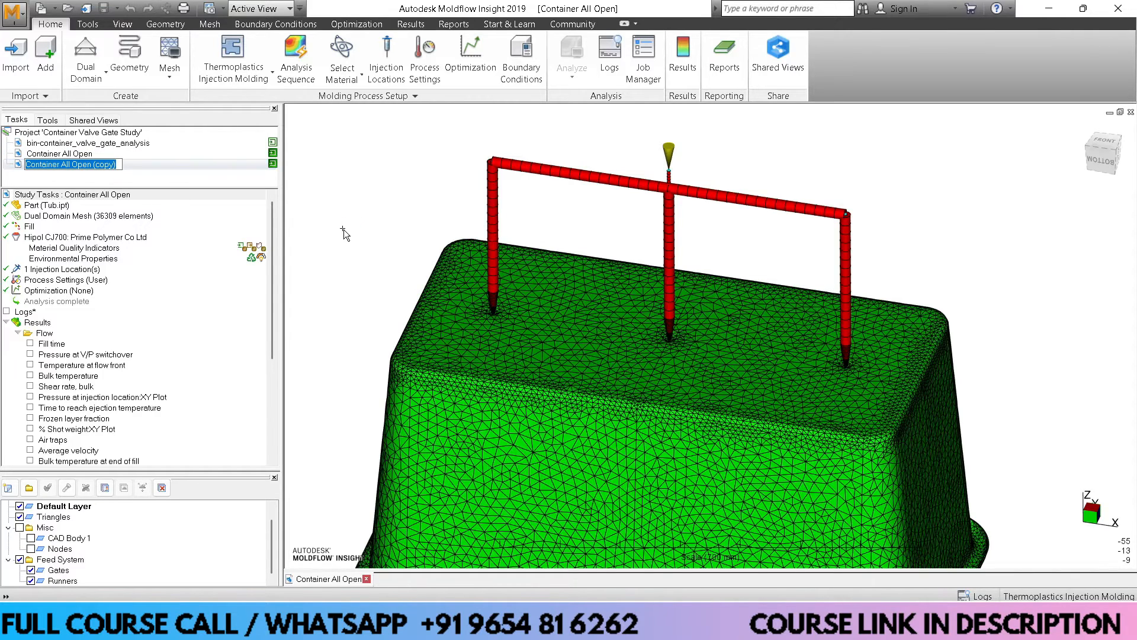
# Rename the duplicated study as 2_Container Instant Open
pyautogui.click(115, 166)
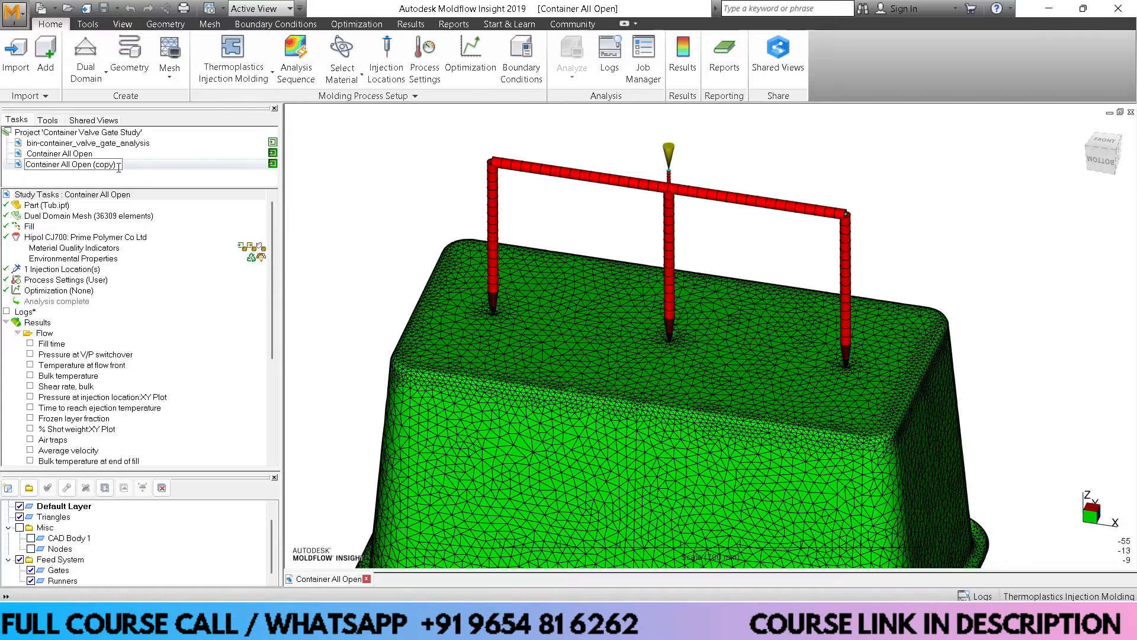
pyautogui.press('BackSpace')
pyautogui.press('BackSpace')
pyautogui.press('BackSpace')
pyautogui.press('BackSpace')
pyautogui.press('BackSpace')
pyautogui.press('BackSpace')
pyautogui.press('BackSpace')
pyautogui.press('BackSpace')
pyautogui.press('BackSpace')
pyautogui.write('2_')
pyautogui.press('Return')
# Rename the original Container All Open study as 1_Container All Open
pyautogui.click(81, 153)
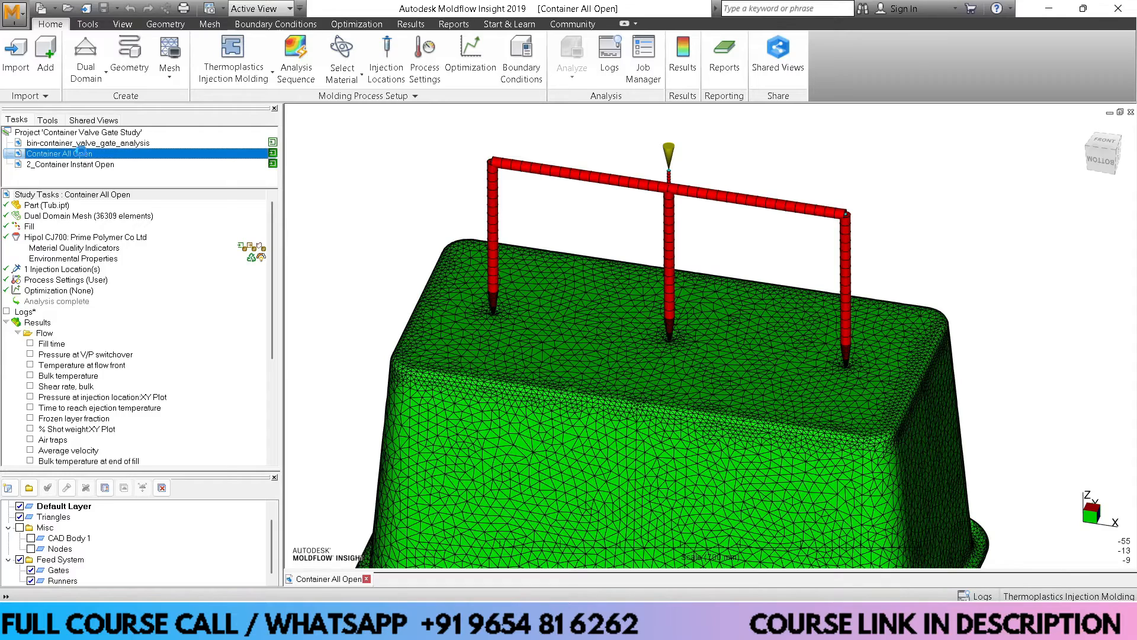
pyautogui.rightClick(81, 153)
pyautogui.click(118, 340)
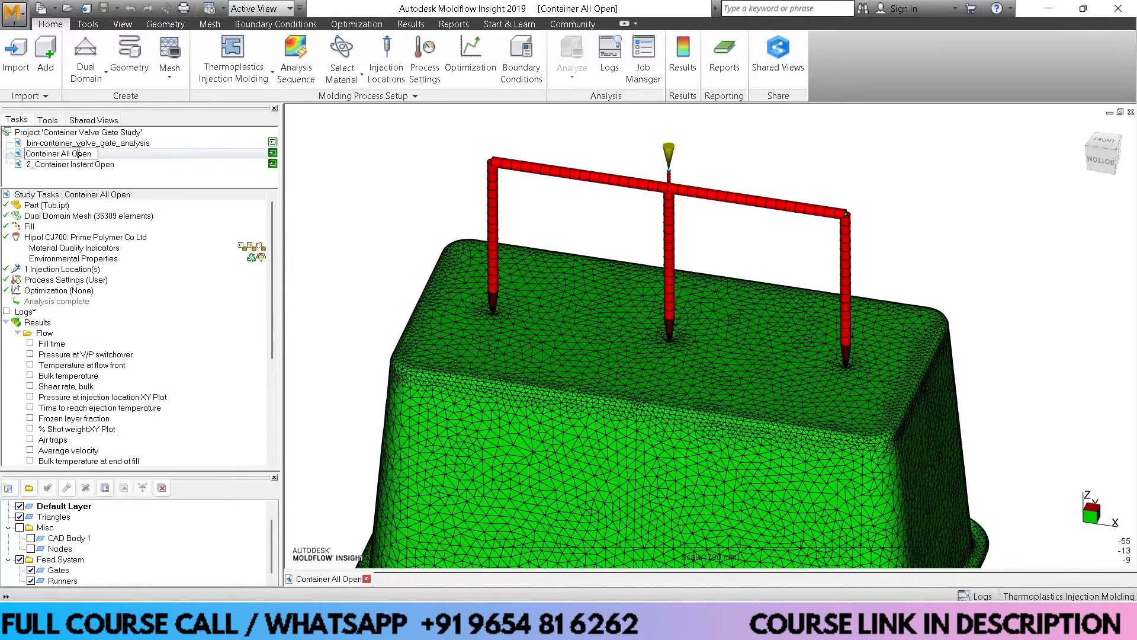
pyautogui.moveTo(15, 145)
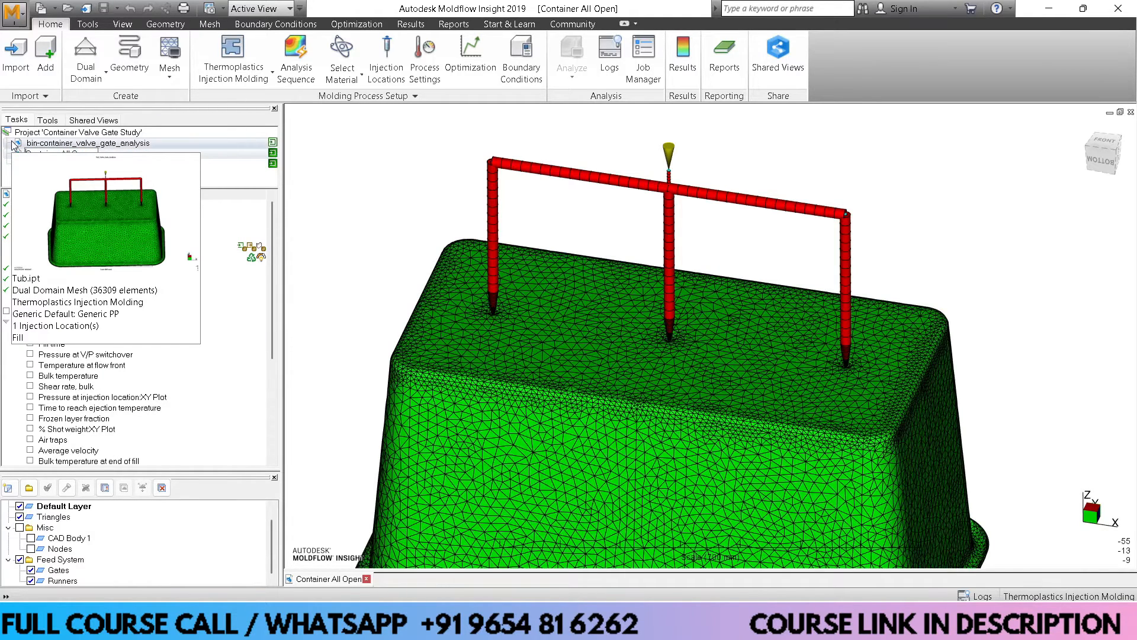
pyautogui.write('1_')
pyautogui.press('Return')
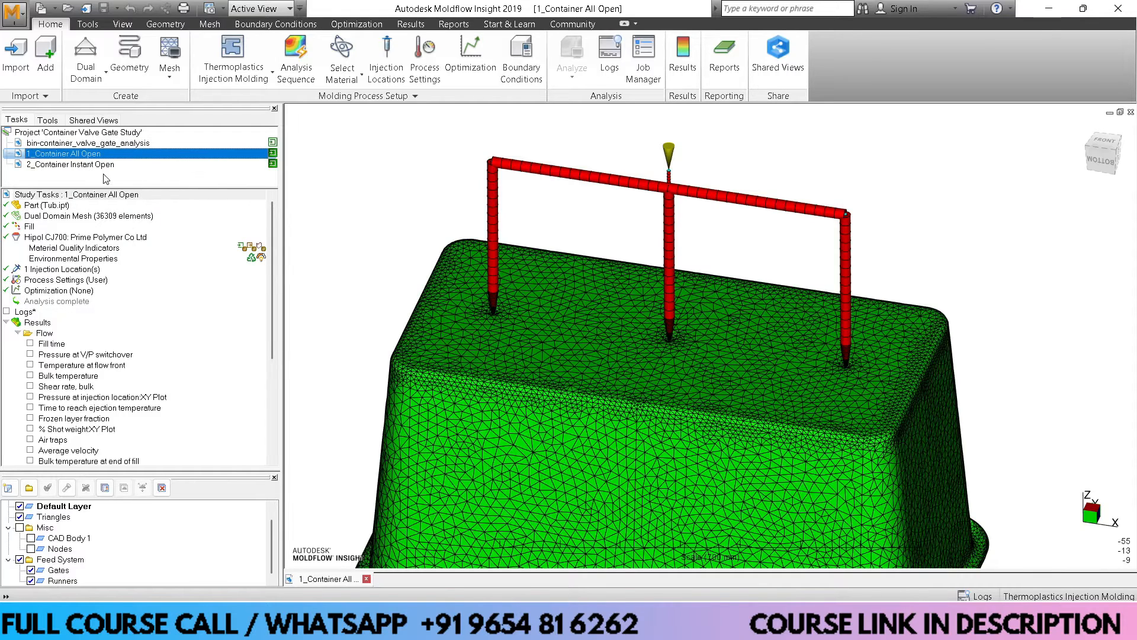
# Open the 2_Container Instant Open study and show its feed system above the container in a tilted view
pyautogui.click(91, 165)
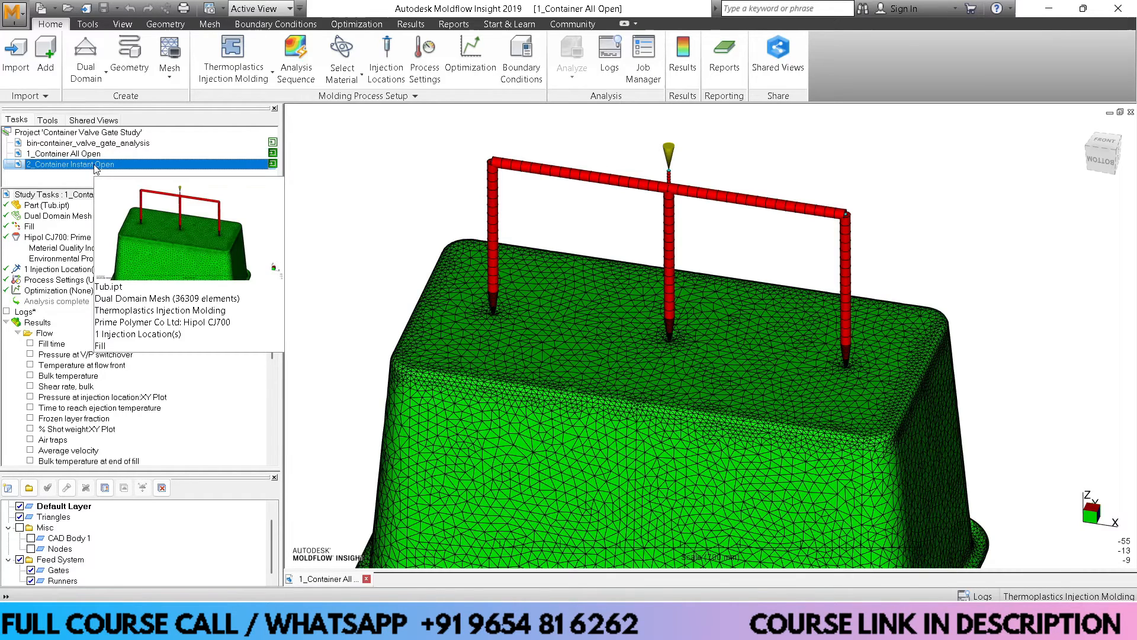
pyautogui.doubleClick(95, 166)
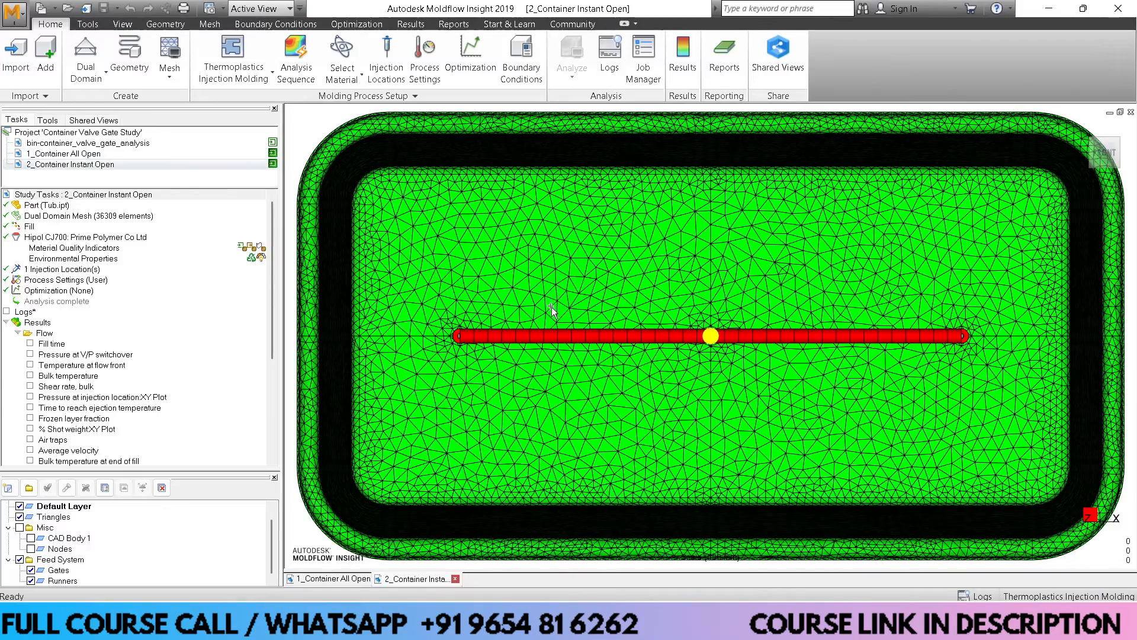
pyautogui.scroll(-1, 560, 317)
pyautogui.moveTo(561, 318)
pyautogui.mouseDown(button='middle')
pyautogui.moveTo(557, 362)
pyautogui.moveTo(503, 241)
pyautogui.moveTo(474, 279)
pyautogui.mouseUp(button='middle')
pyautogui.scroll(1, 518, 357)
pyautogui.moveTo(586, 274)
pyautogui.keyDown('shift'); pyautogui.mouseDown(button='middle')
pyautogui.moveTo(560, 342)
pyautogui.moveTo(610, 311)
pyautogui.mouseUp(button='middle'); pyautogui.keyUp('shift')
pyautogui.scroll(-2, 573, 314)
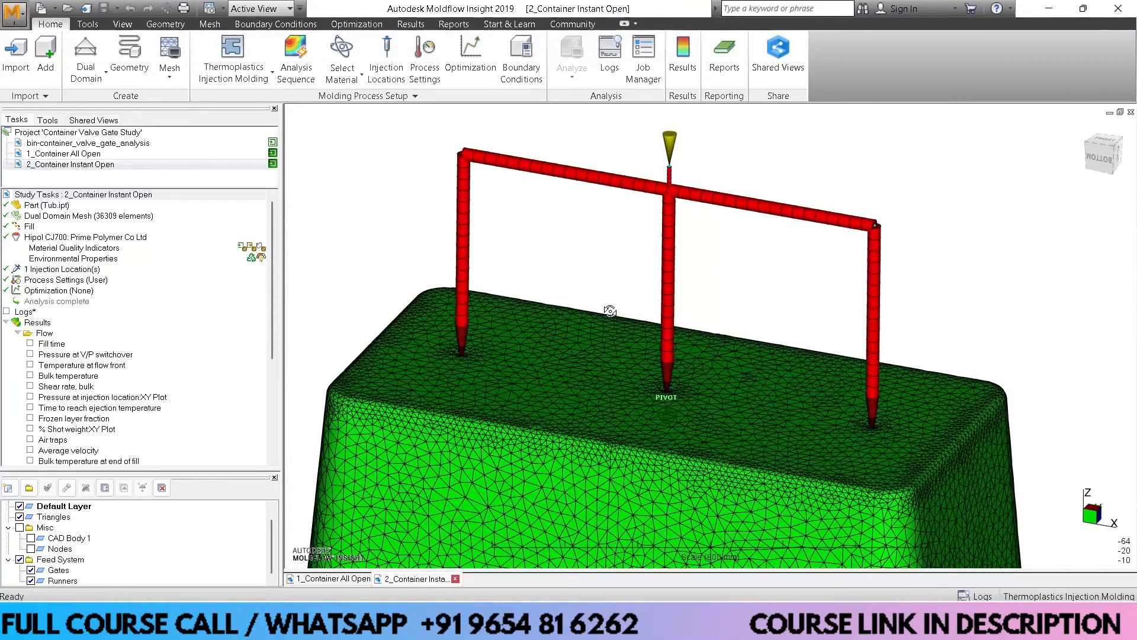
pyautogui.keyDown('shift'); pyautogui.moveTo(554, 245); pyautogui.dragTo(561, 258, button='middle'); pyautogui.keyUp('shift')
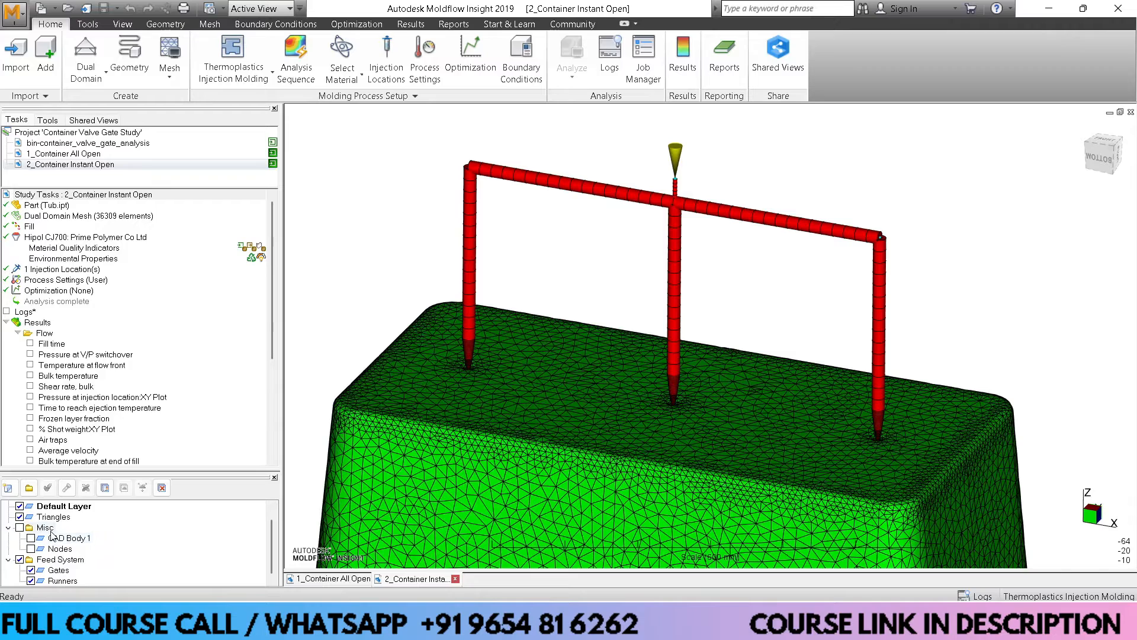
# Hide the Default Layer, Triangles and Runners layers, leaving only the three gates displayed
pyautogui.click(19, 506)
pyautogui.click(19, 516)
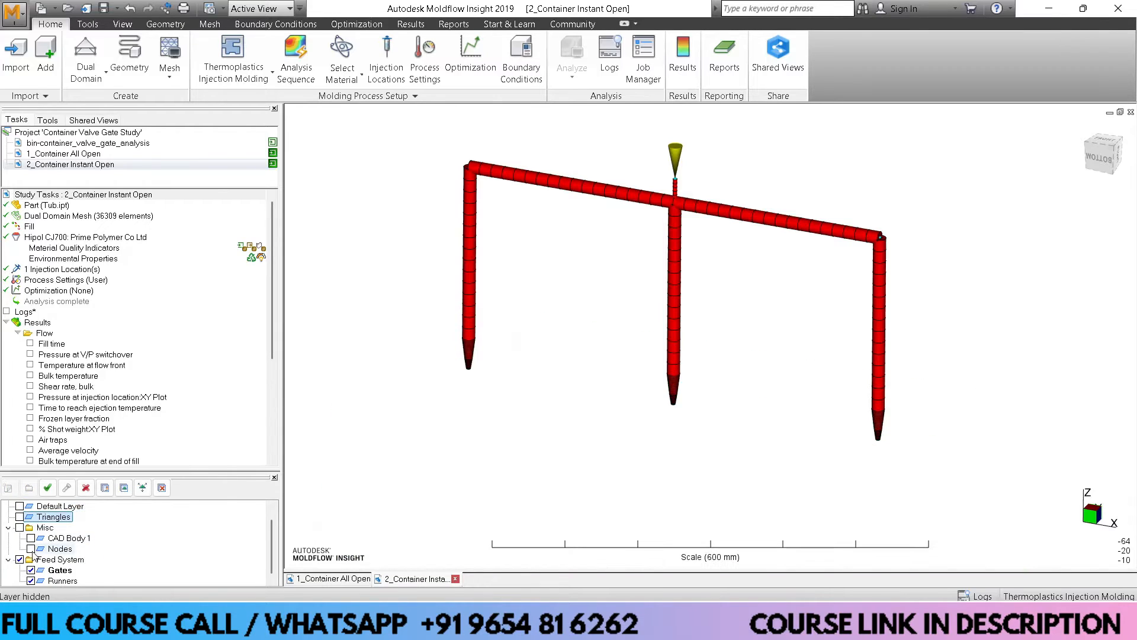
pyautogui.click(31, 580)
pyautogui.scroll(1, 528, 390)
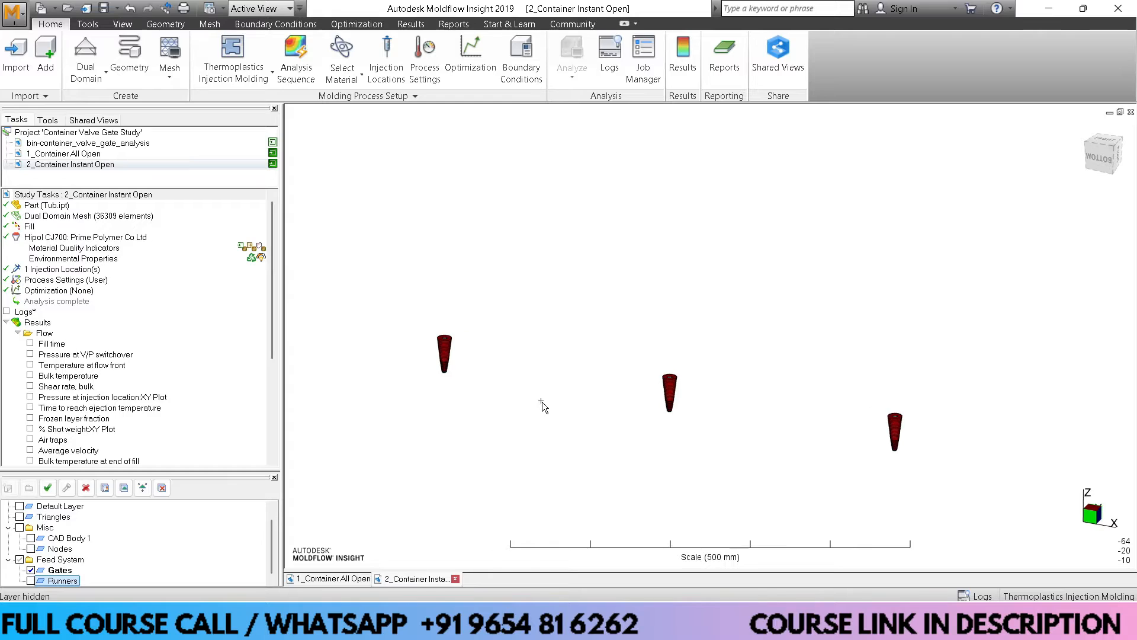
pyautogui.scroll(2, 538, 412)
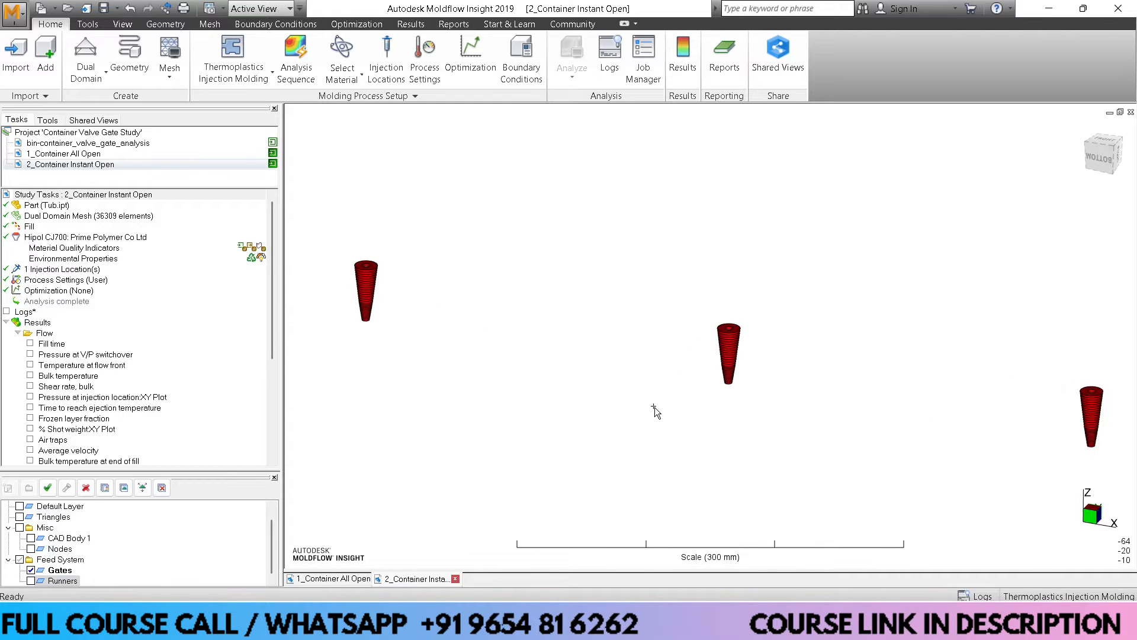
pyautogui.moveTo(654, 407); pyautogui.dragTo(619, 398, button='middle')
pyautogui.moveTo(730, 390); pyautogui.dragTo(703, 388, button='middle')
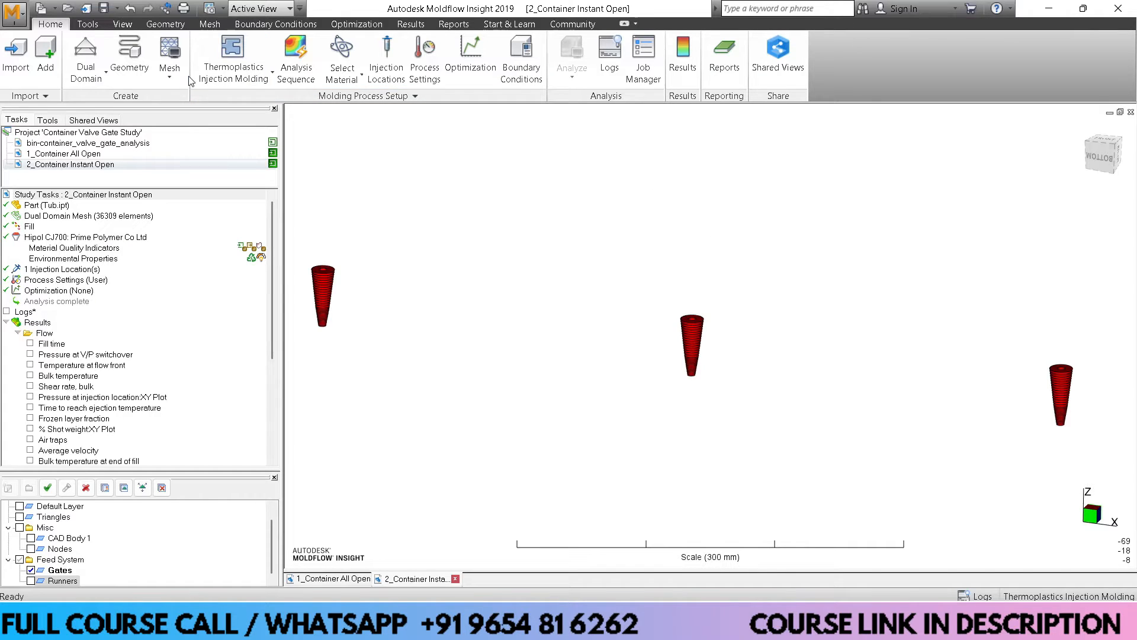
# Start assigning a valve gate controller to elements and choose the lowest tip element of the middle hot gate
pyautogui.click(264, 25)
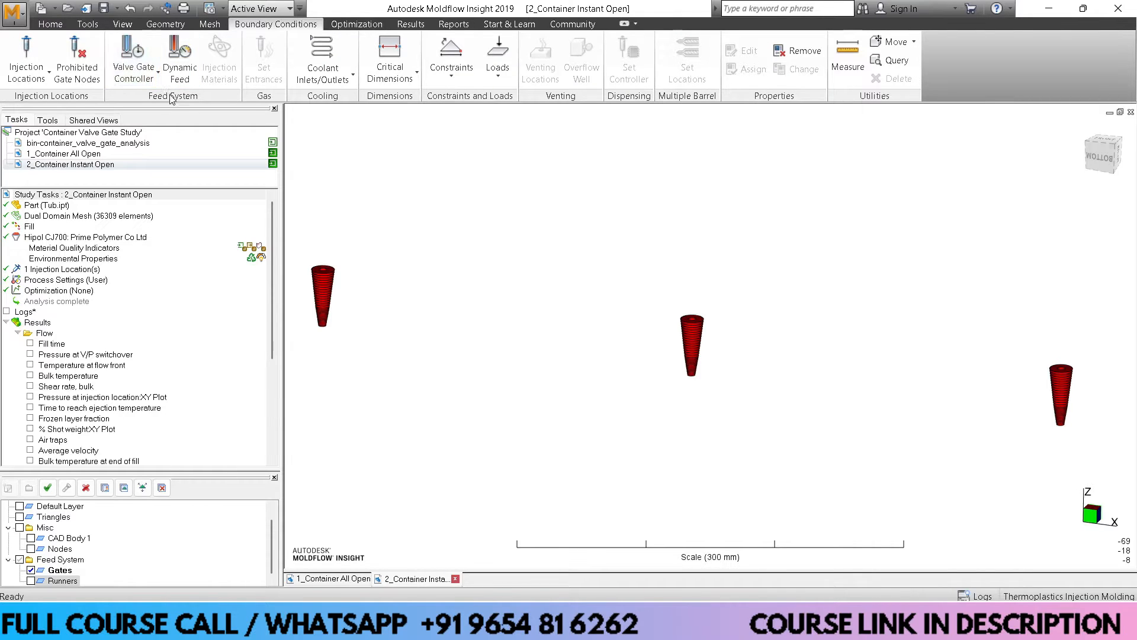
pyautogui.click(133, 72)
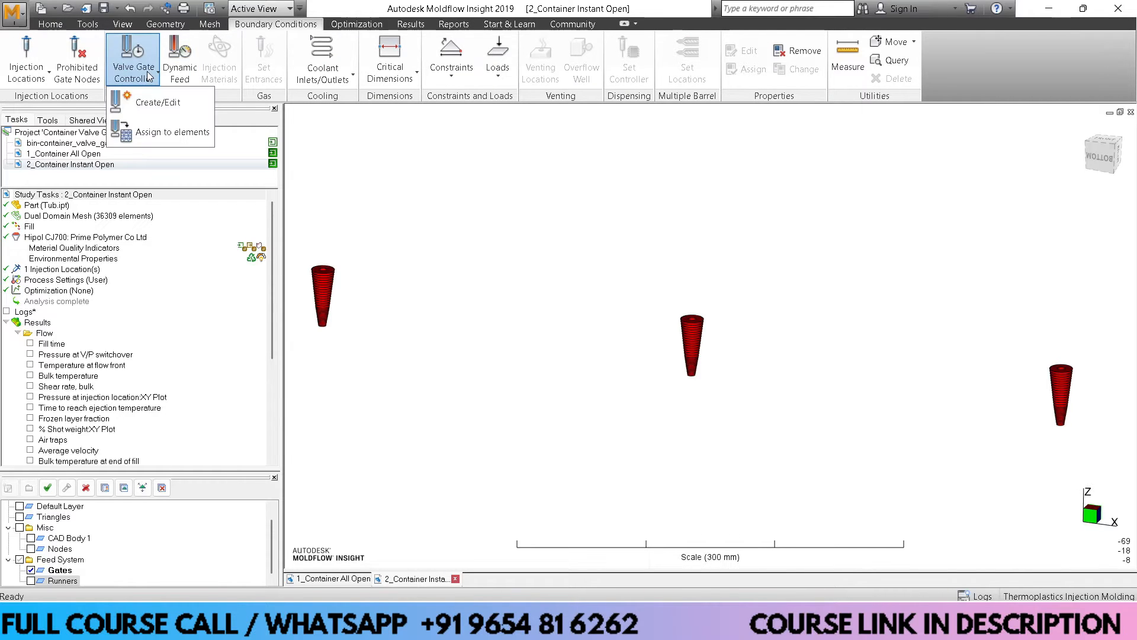
pyautogui.click(162, 136)
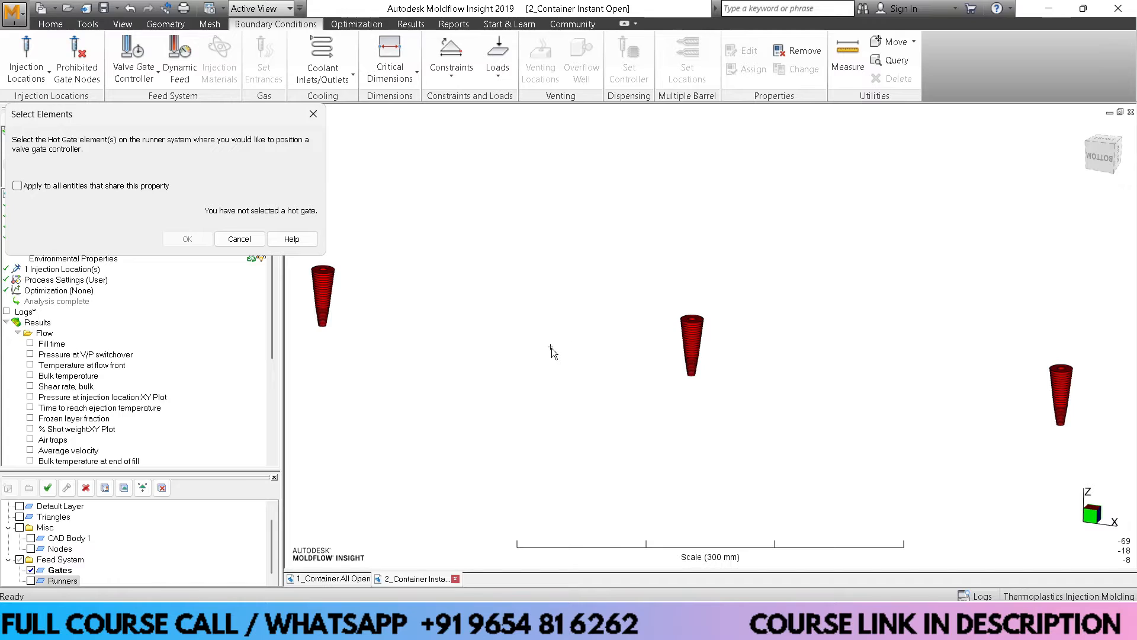
pyautogui.scroll(1, 658, 385)
pyautogui.scroll(5, 676, 385)
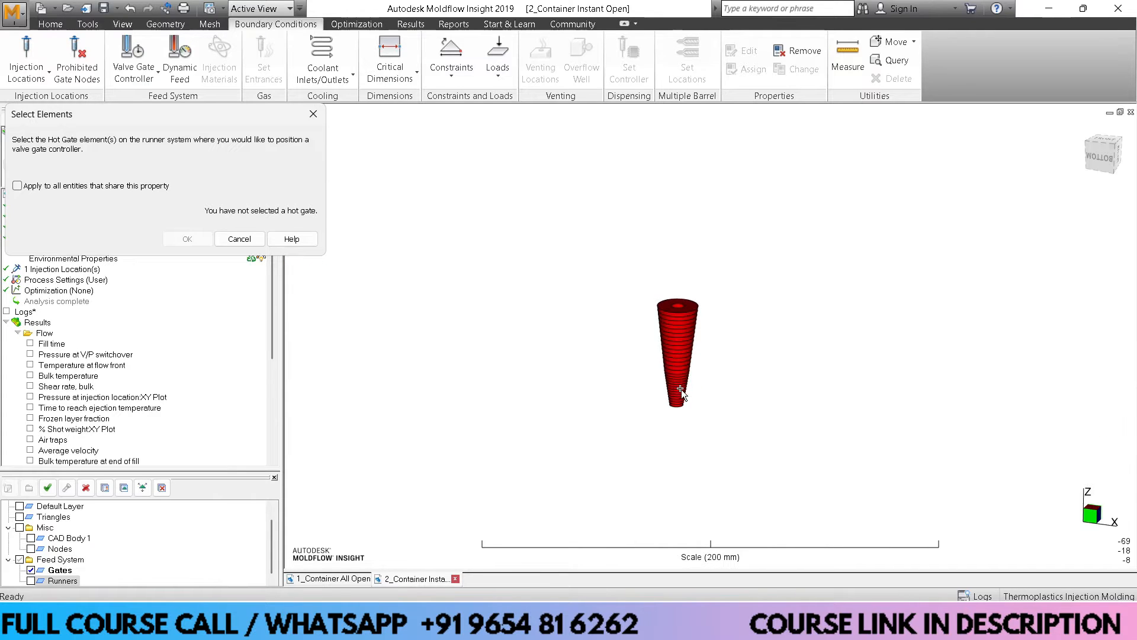
pyautogui.scroll(3, 663, 391)
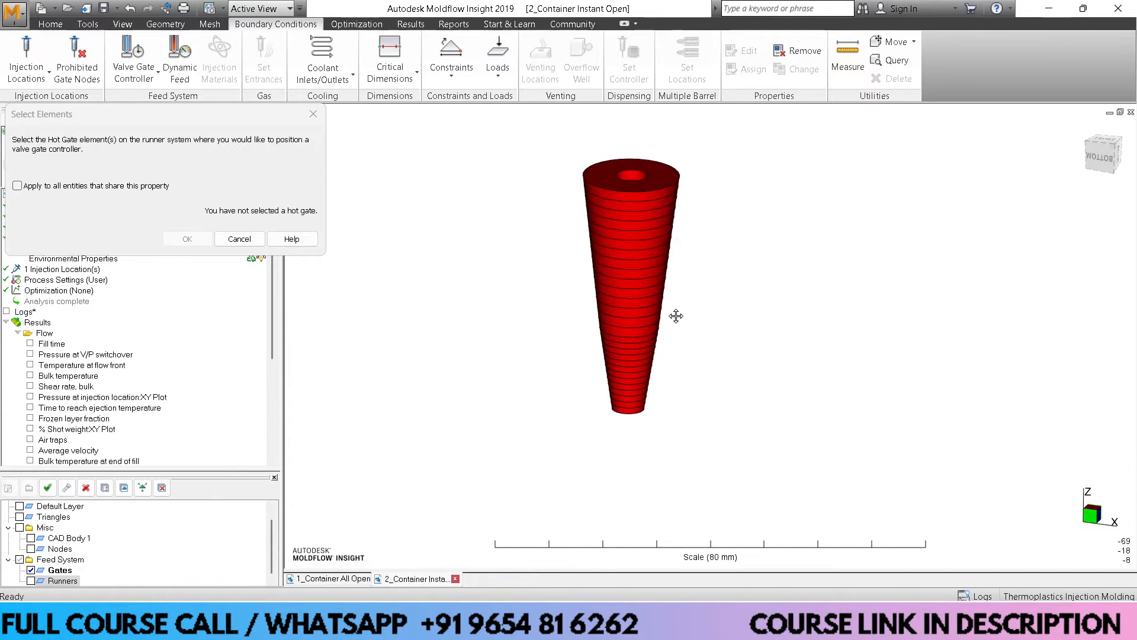
pyautogui.click(639, 387)
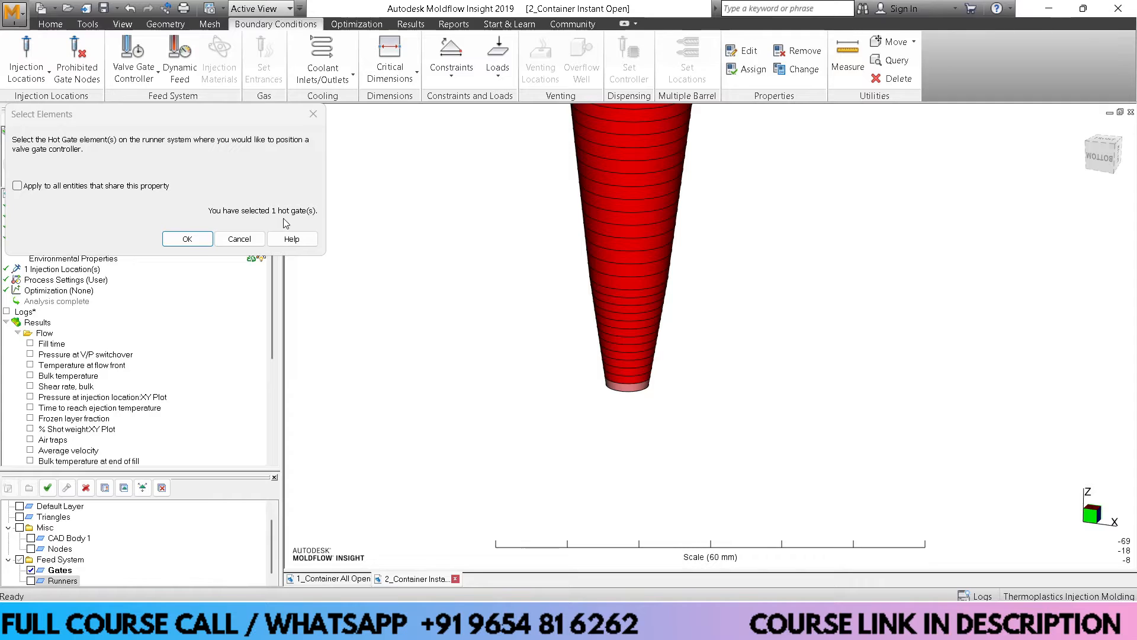
pyautogui.click(188, 239)
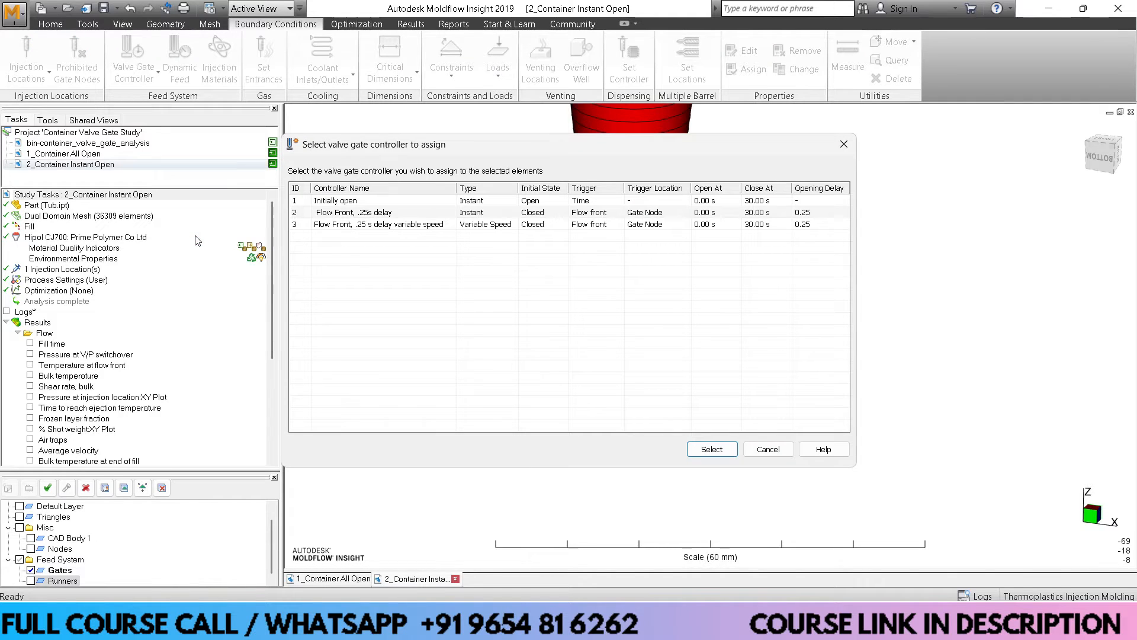
# Review the Initially open controller's settings, assign it to the middle gate's tip element, and delete the study's outdated results
pyautogui.click(356, 204)
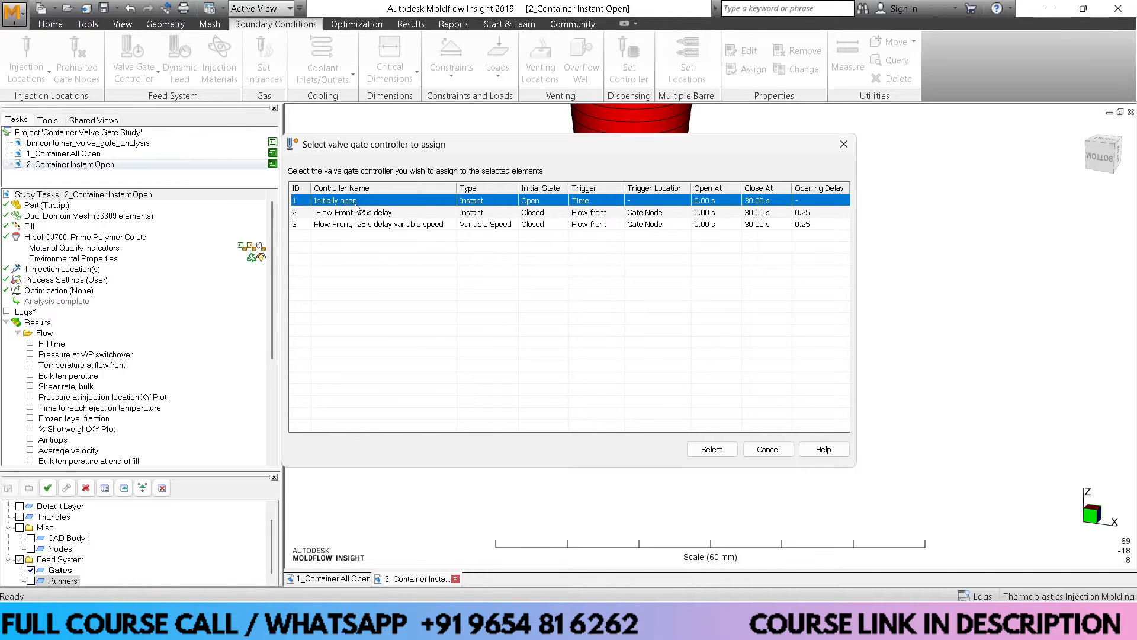
pyautogui.doubleClick(356, 203)
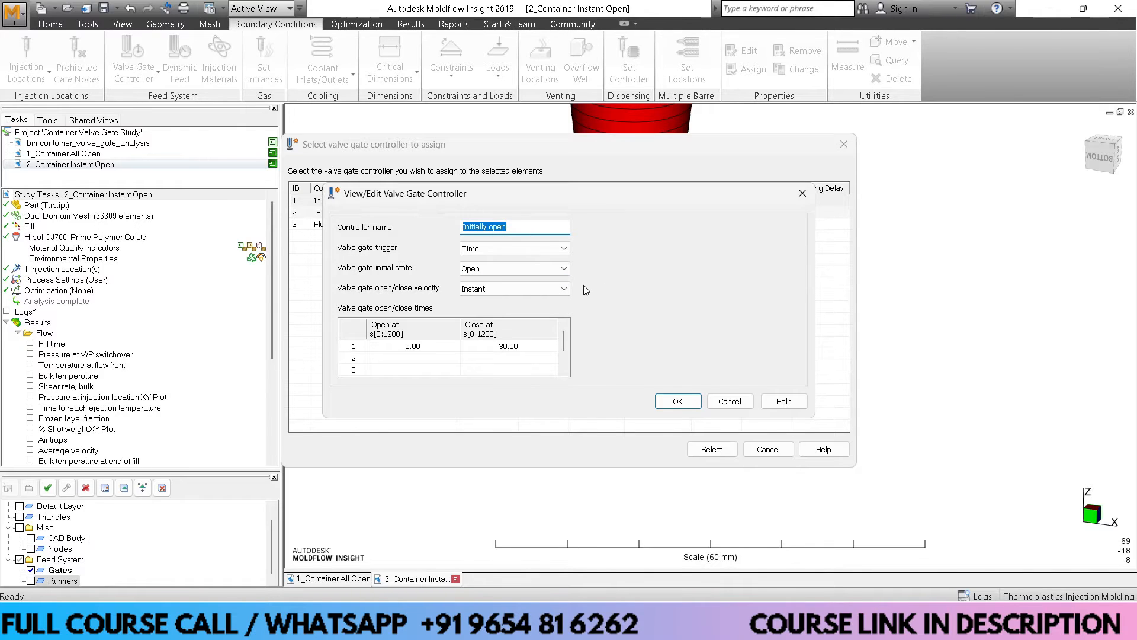
pyautogui.click(677, 402)
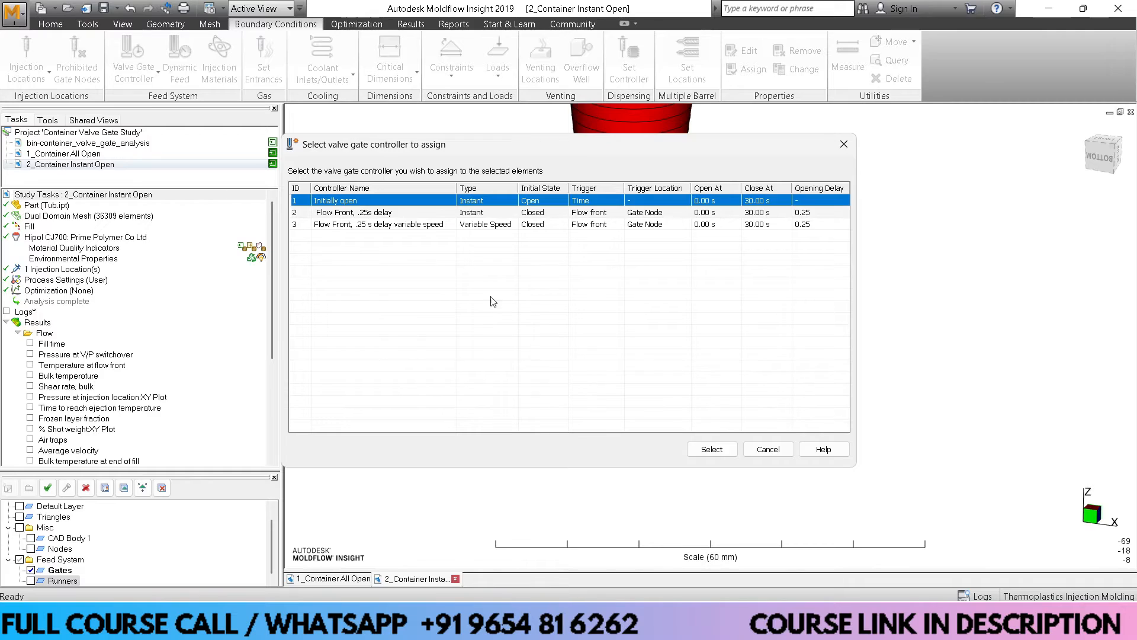
pyautogui.click(710, 449)
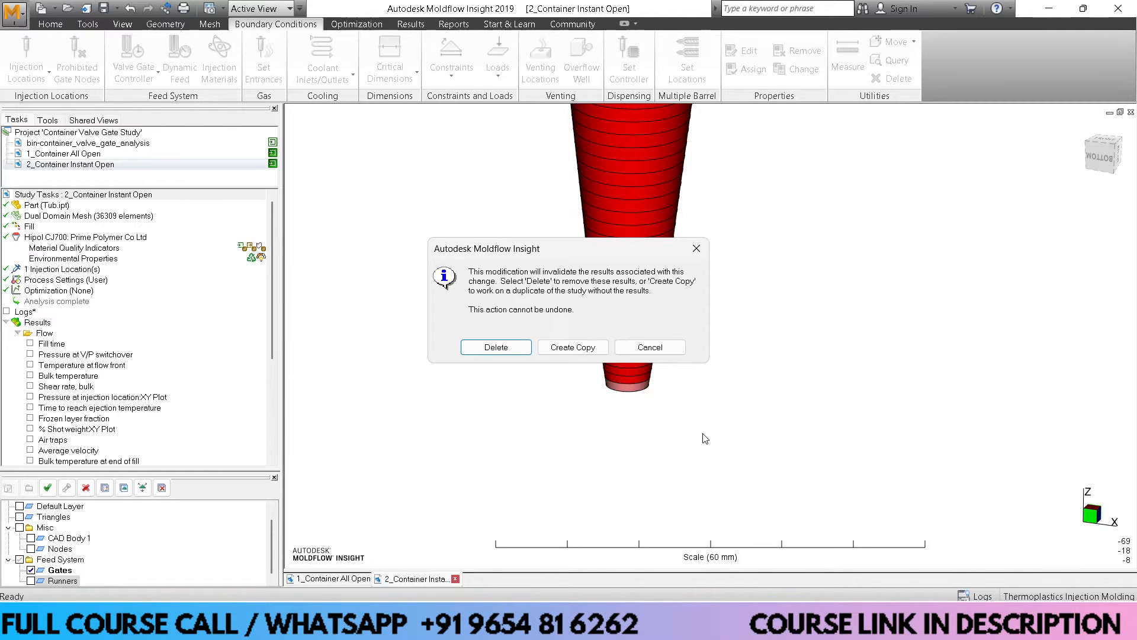
pyautogui.click(496, 350)
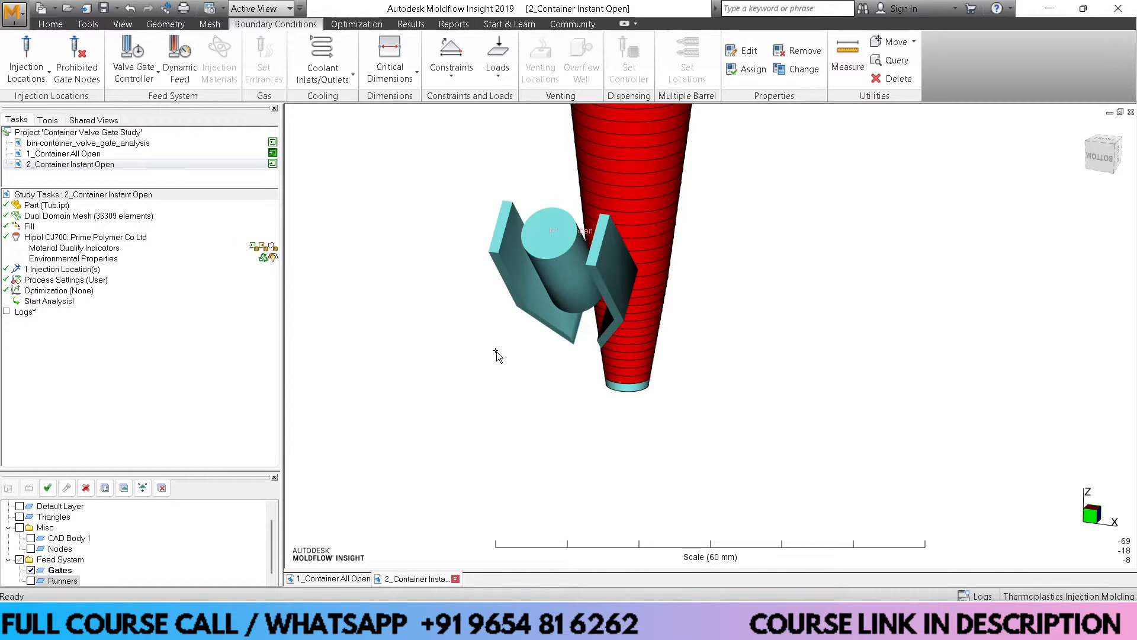
# Inspect the valve gate controller placed at the middle gate's tip from close up and together with the outer gates
pyautogui.scroll(-6, 521, 363)
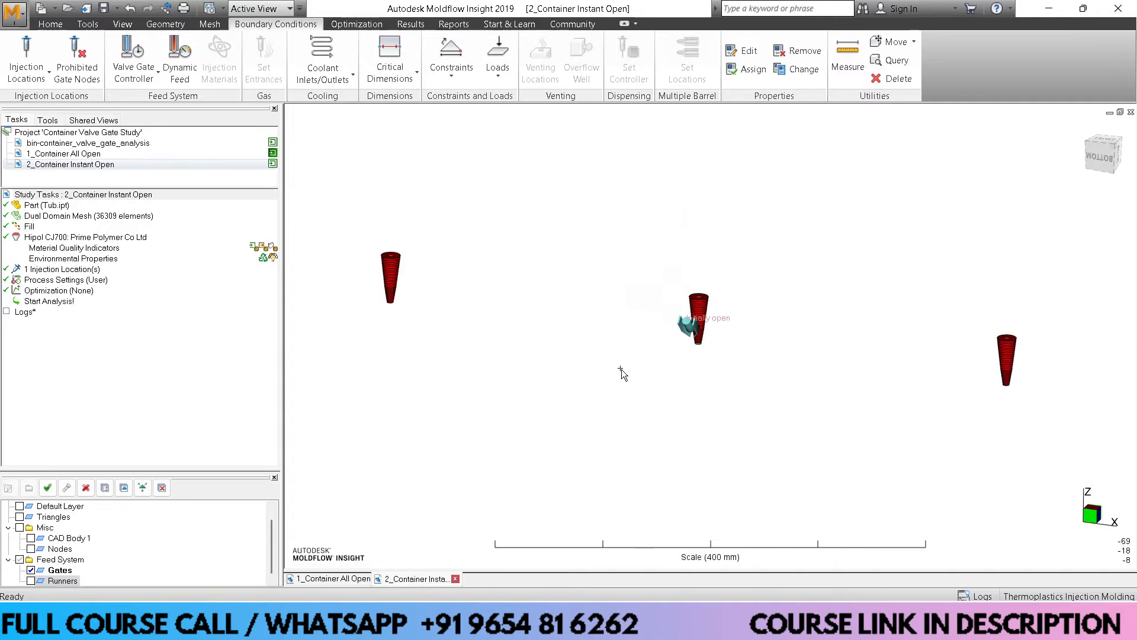
pyautogui.scroll(5, 676, 369)
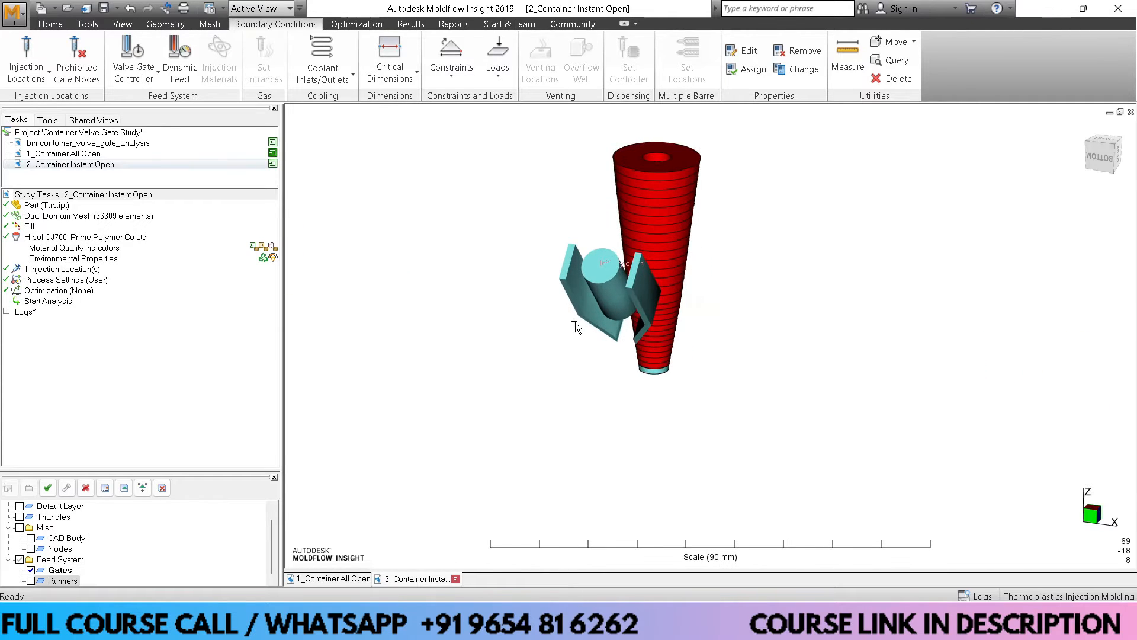
pyautogui.moveTo(574, 322)
pyautogui.mouseDown(button='middle')
pyautogui.moveTo(503, 299)
pyautogui.moveTo(521, 316)
pyautogui.moveTo(566, 312)
pyautogui.moveTo(584, 328)
pyautogui.mouseUp(button='middle')
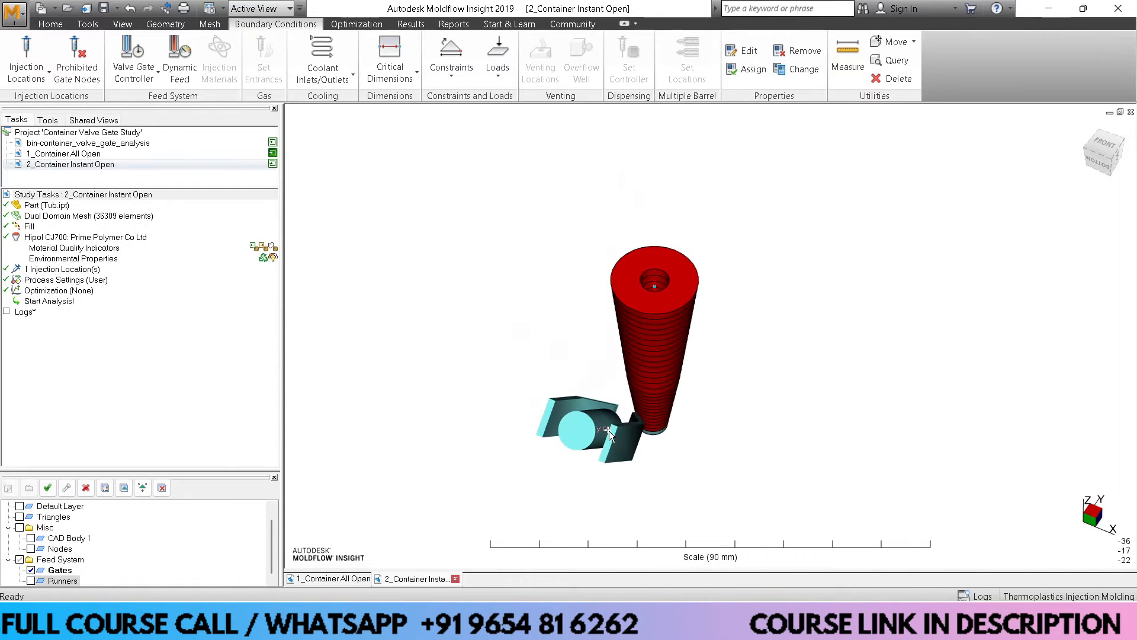
pyautogui.moveTo(616, 408); pyautogui.dragTo(620, 359, button='middle')
pyautogui.scroll(-8, 631, 357)
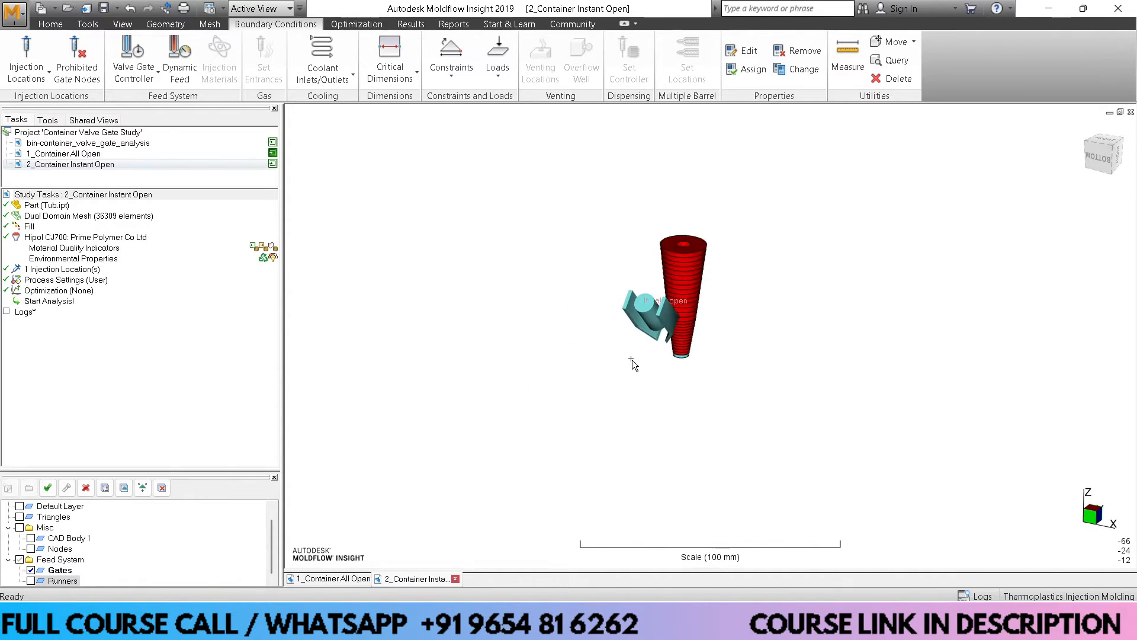
pyautogui.scroll(2, 632, 355)
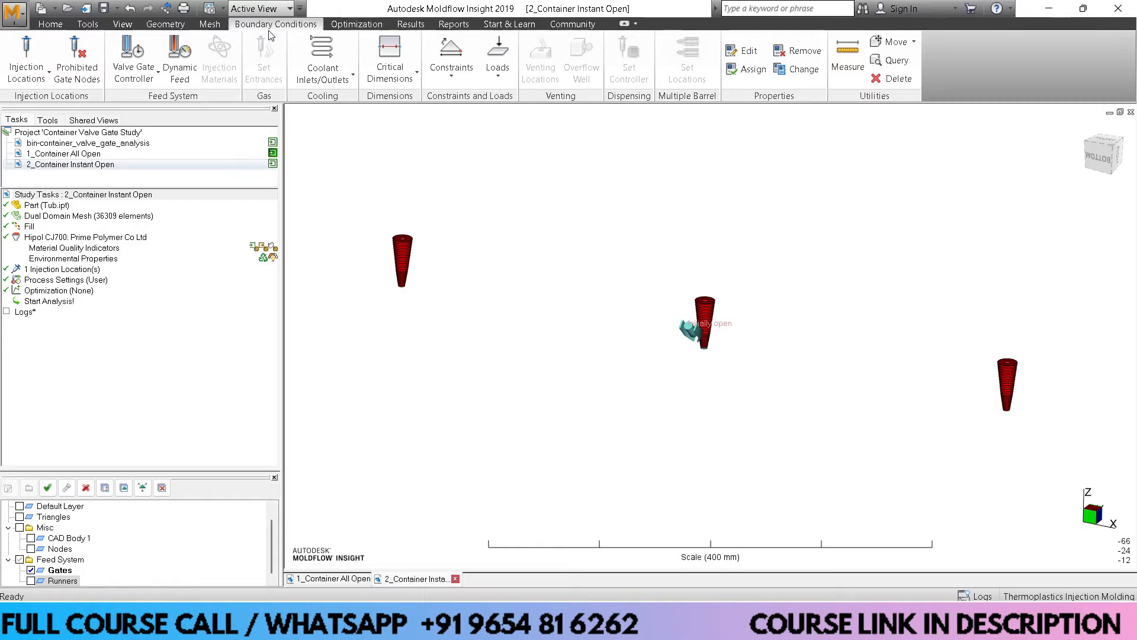
pyautogui.click(134, 73)
pyautogui.click(165, 131)
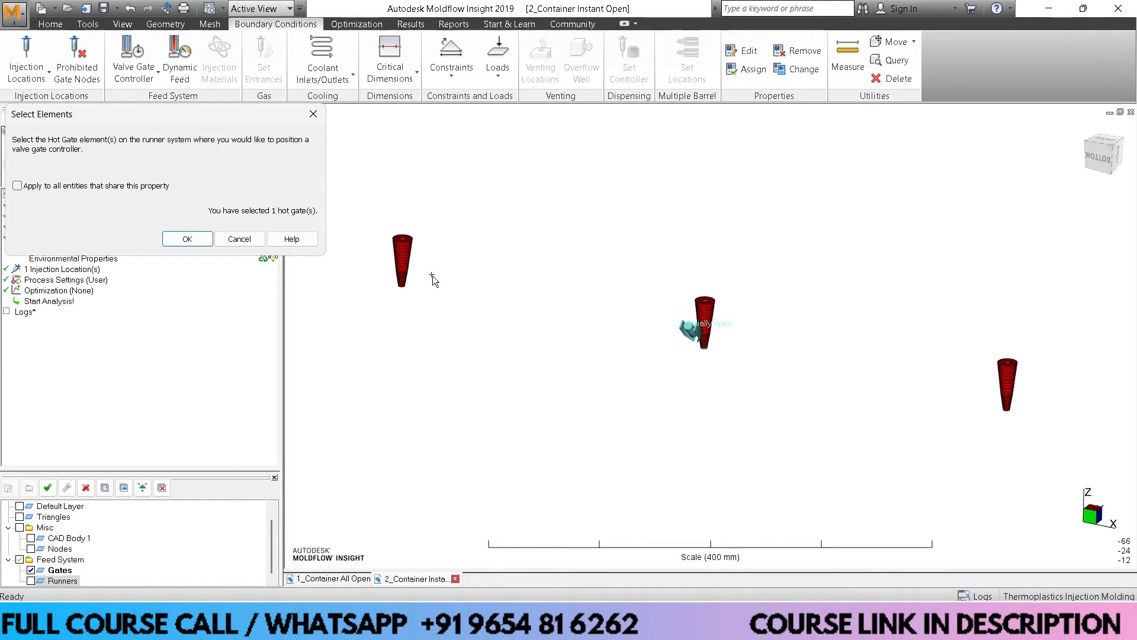
pyautogui.scroll(1, 459, 302)
pyautogui.scroll(4, 460, 302)
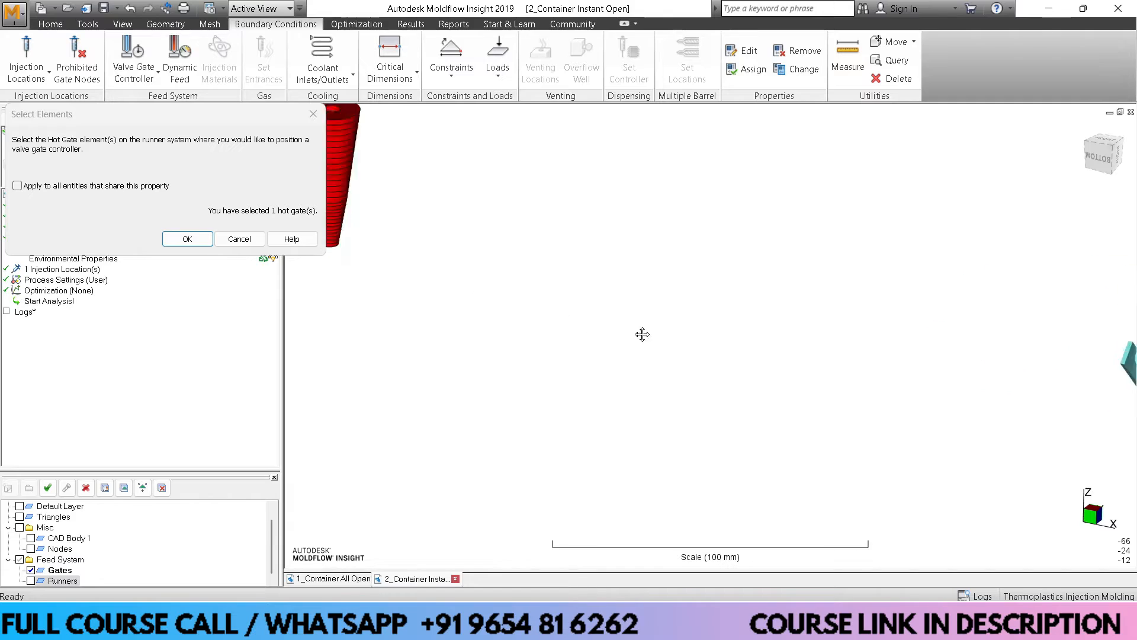
pyautogui.moveTo(461, 270); pyautogui.dragTo(613, 325, button='middle')
pyautogui.scroll(1, 593, 302)
pyautogui.moveTo(526, 316); pyautogui.dragTo(713, 390, button='middle')
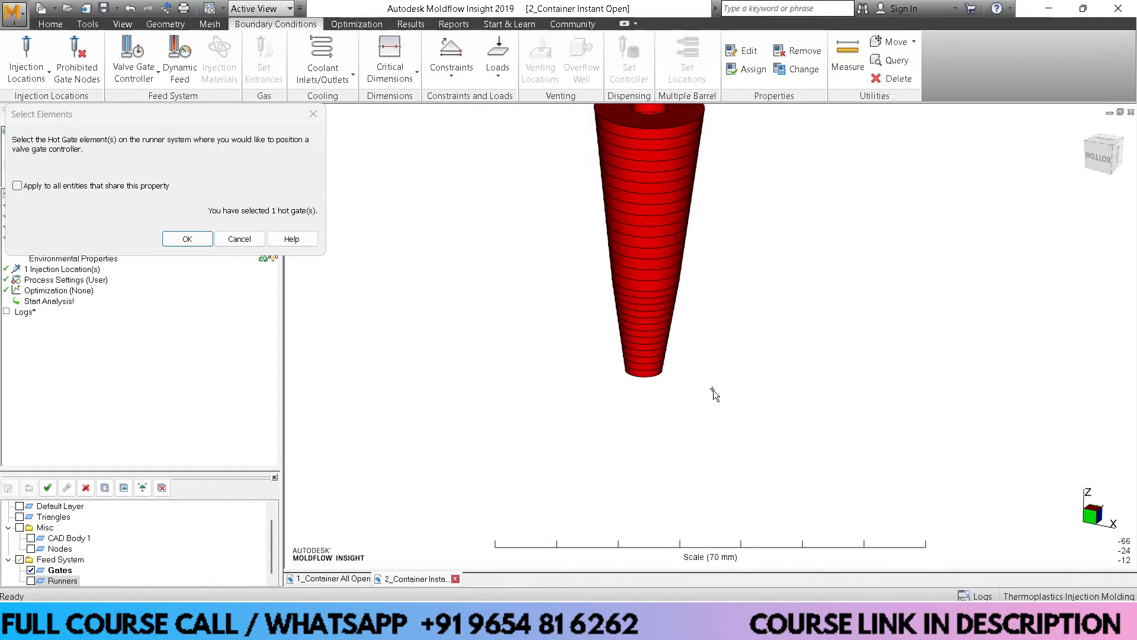
pyautogui.scroll(2, 663, 383)
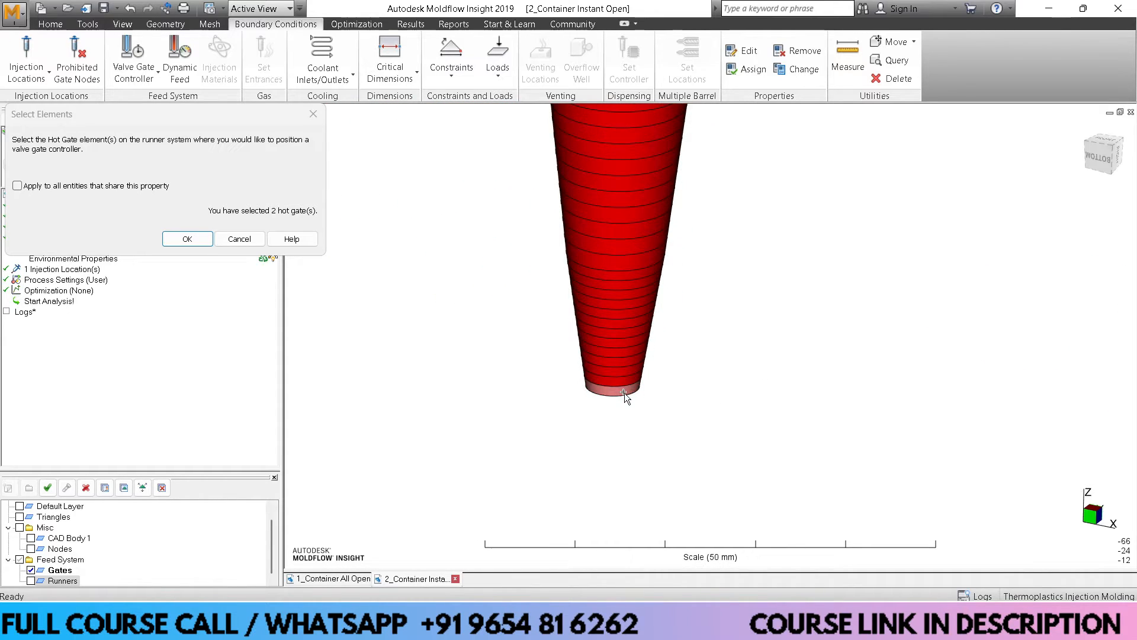
pyautogui.scroll(-3, 651, 391)
pyautogui.scroll(1, 687, 365)
pyautogui.scroll(1, 687, 365)
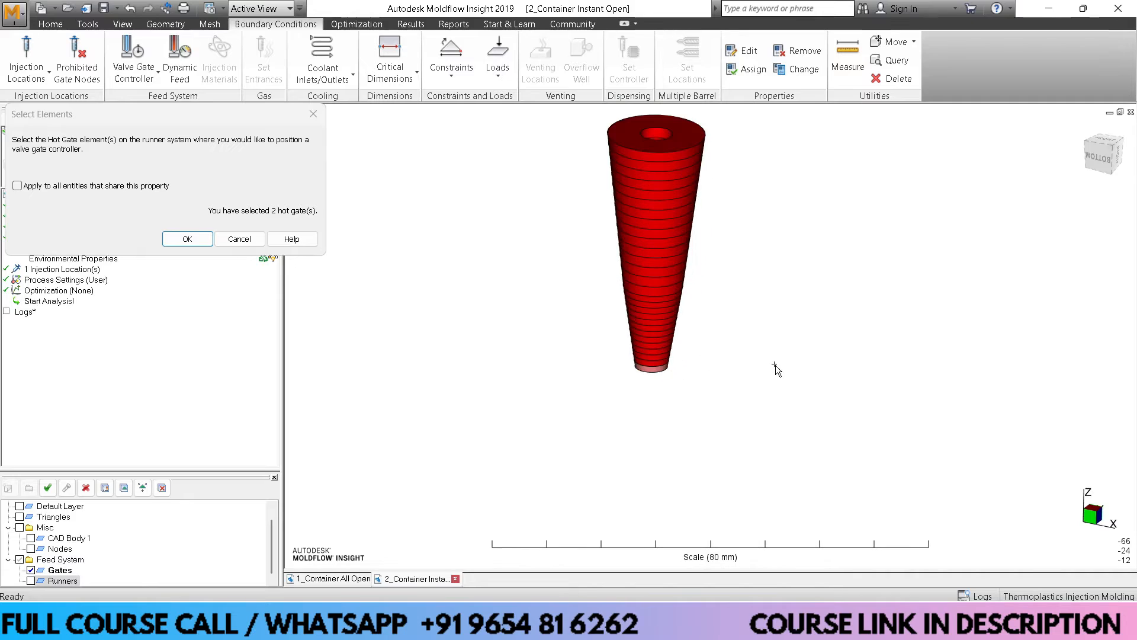
pyautogui.moveTo(843, 406); pyautogui.dragTo(368, 250, button='middle')
pyautogui.moveTo(747, 331); pyautogui.dragTo(456, 281, button='middle')
pyautogui.moveTo(684, 297); pyautogui.dragTo(373, 268, button='middle')
pyautogui.moveTo(738, 287); pyautogui.dragTo(462, 285, button='middle')
pyautogui.moveTo(710, 314); pyautogui.dragTo(415, 268, button='middle')
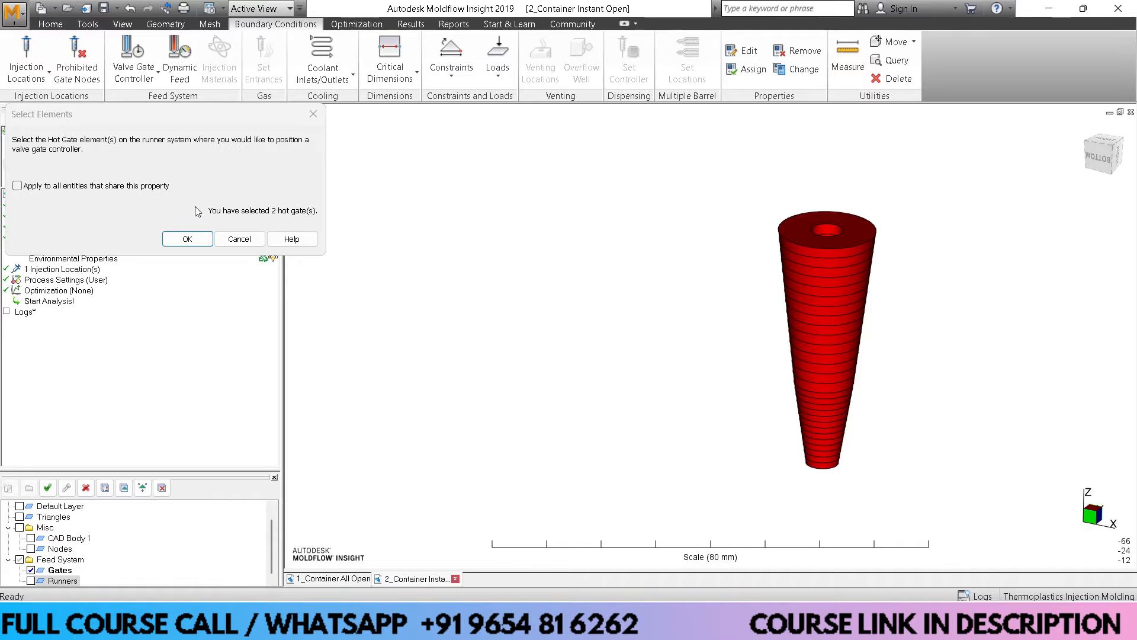
pyautogui.click(240, 239)
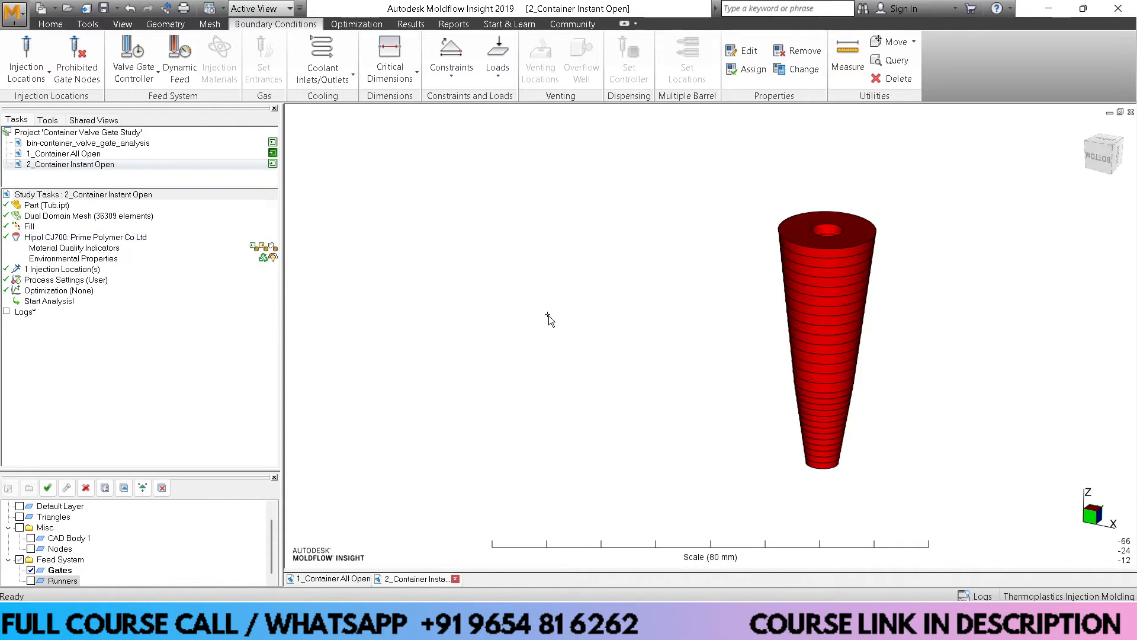
# Start assigning a valve gate controller and select the lowest tip element of each of the two outer hot gates
pyautogui.click(148, 72)
pyautogui.click(165, 140)
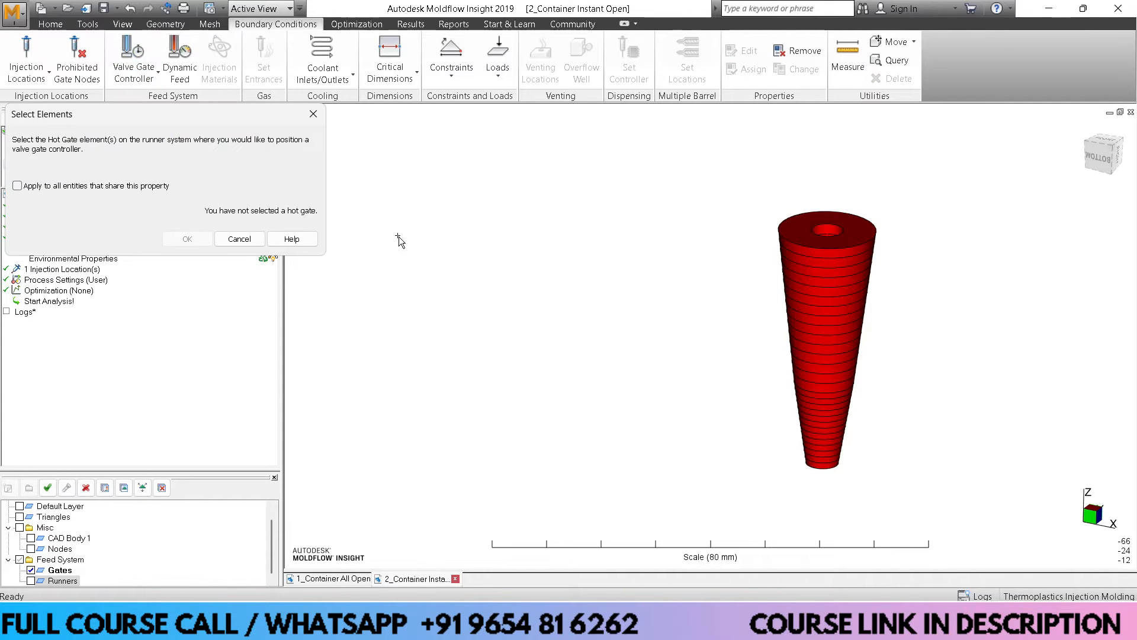
pyautogui.scroll(2, 752, 413)
pyautogui.moveTo(752, 413); pyautogui.dragTo(662, 347, button='middle')
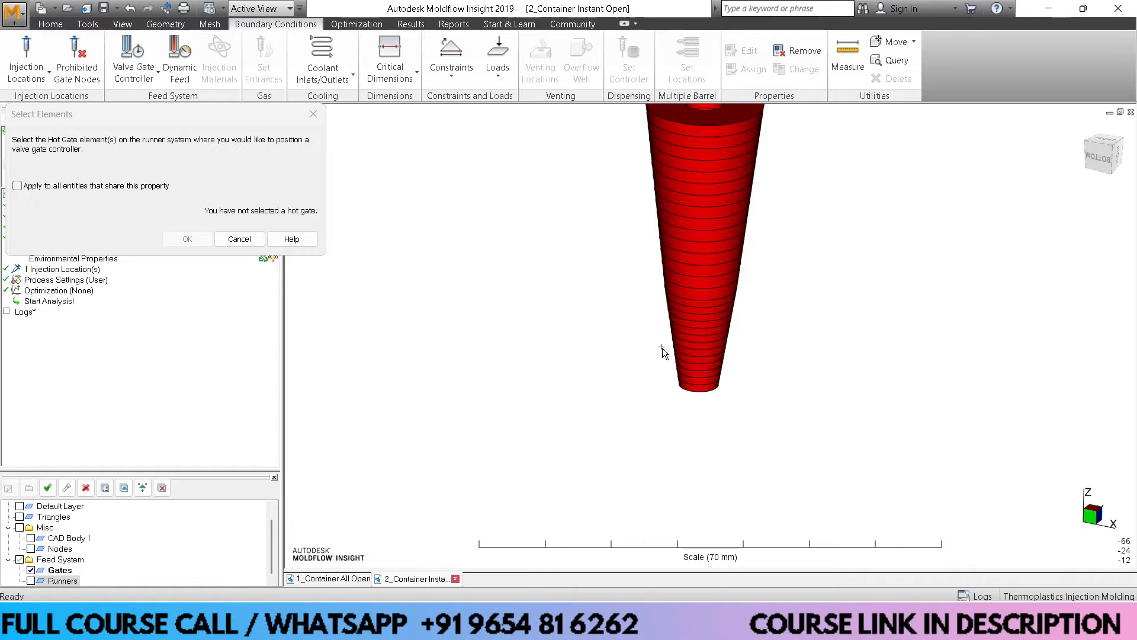
pyautogui.click(713, 389)
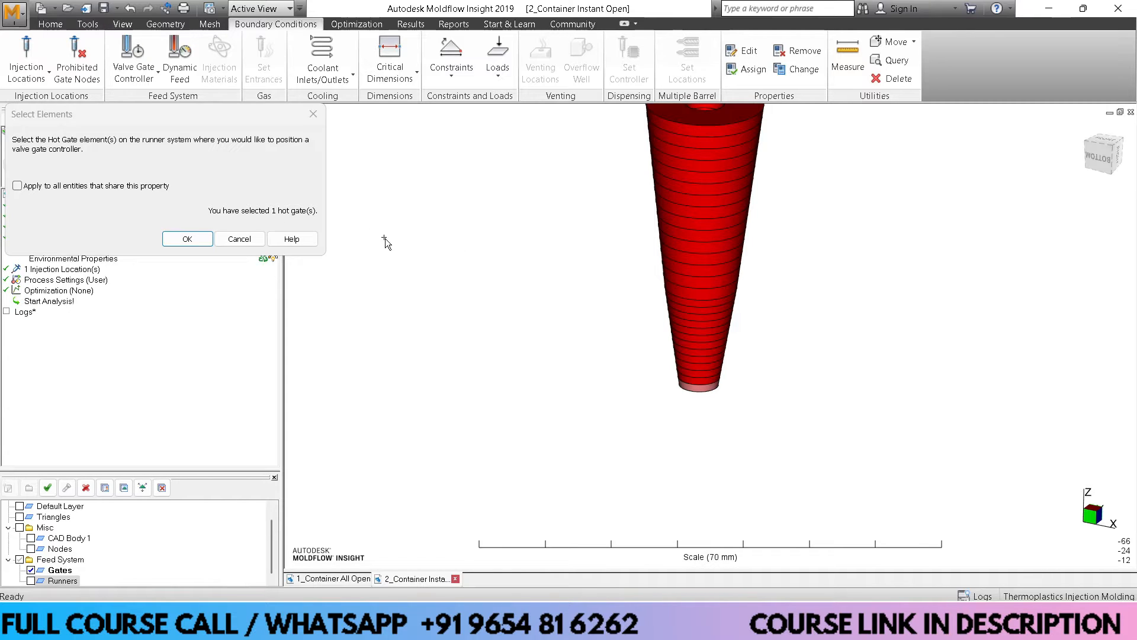
pyautogui.moveTo(385, 238); pyautogui.dragTo(846, 363, button='middle')
pyautogui.scroll(-2, 628, 311)
pyautogui.moveTo(824, 360); pyautogui.dragTo(842, 362, button='middle')
pyautogui.moveTo(584, 283); pyautogui.dragTo(921, 365, button='middle')
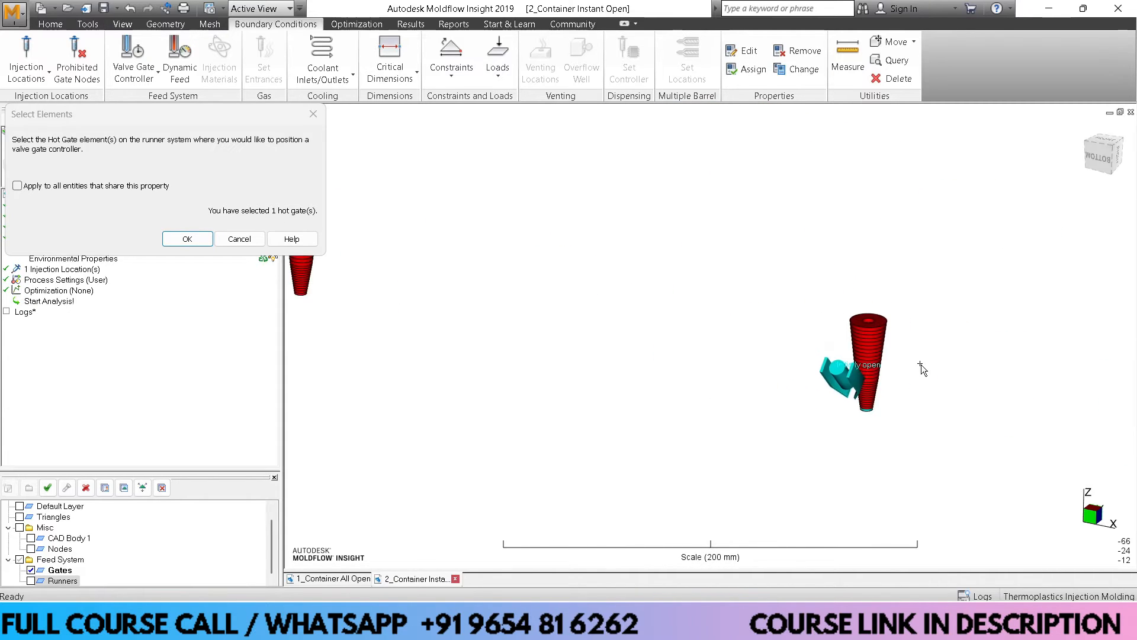
pyautogui.moveTo(488, 298); pyautogui.dragTo(813, 333, button='middle')
pyautogui.scroll(6, 572, 315)
pyautogui.moveTo(486, 336); pyautogui.dragTo(542, 348, button='middle')
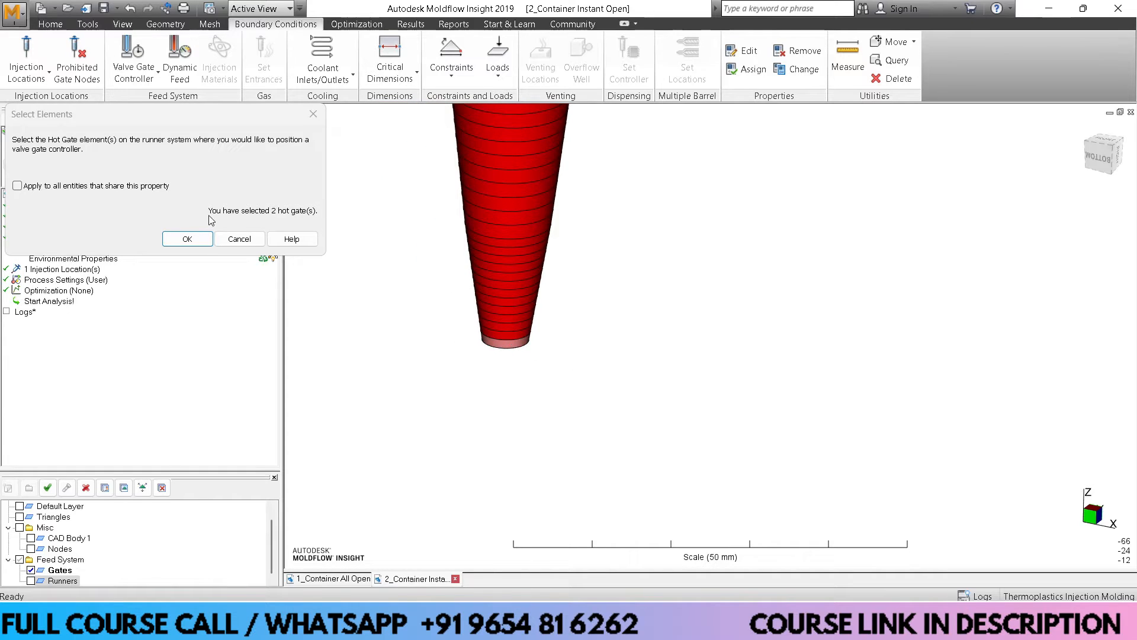
# Review the Flow Front, .25s delay controller's settings and assign it to the tip elements of both outer gates
pyautogui.click(187, 237)
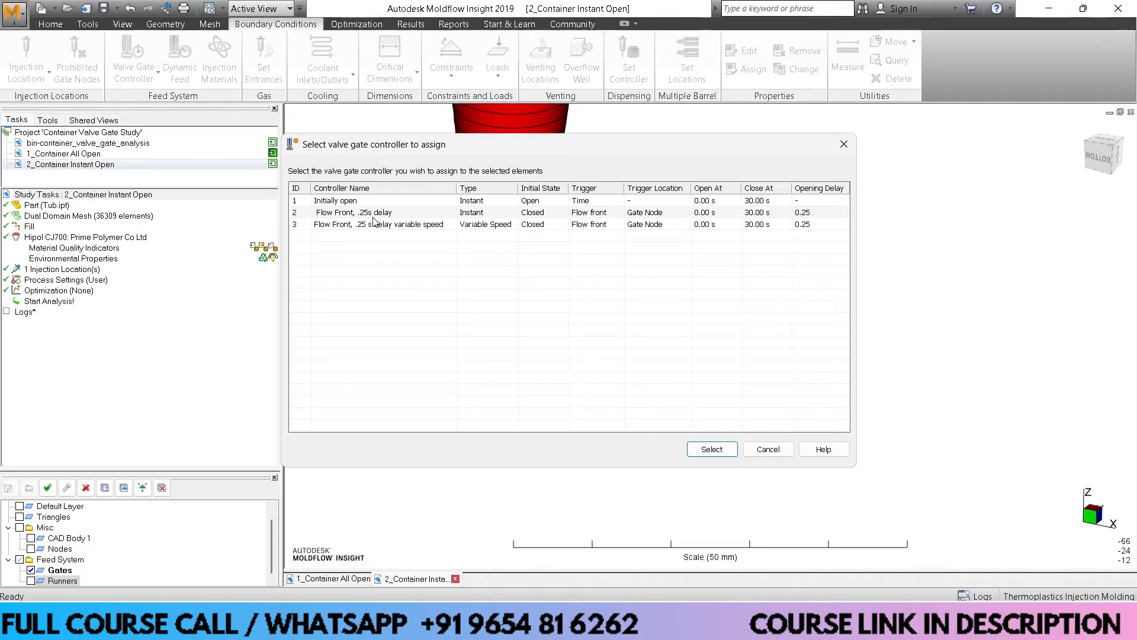
pyautogui.doubleClick(373, 216)
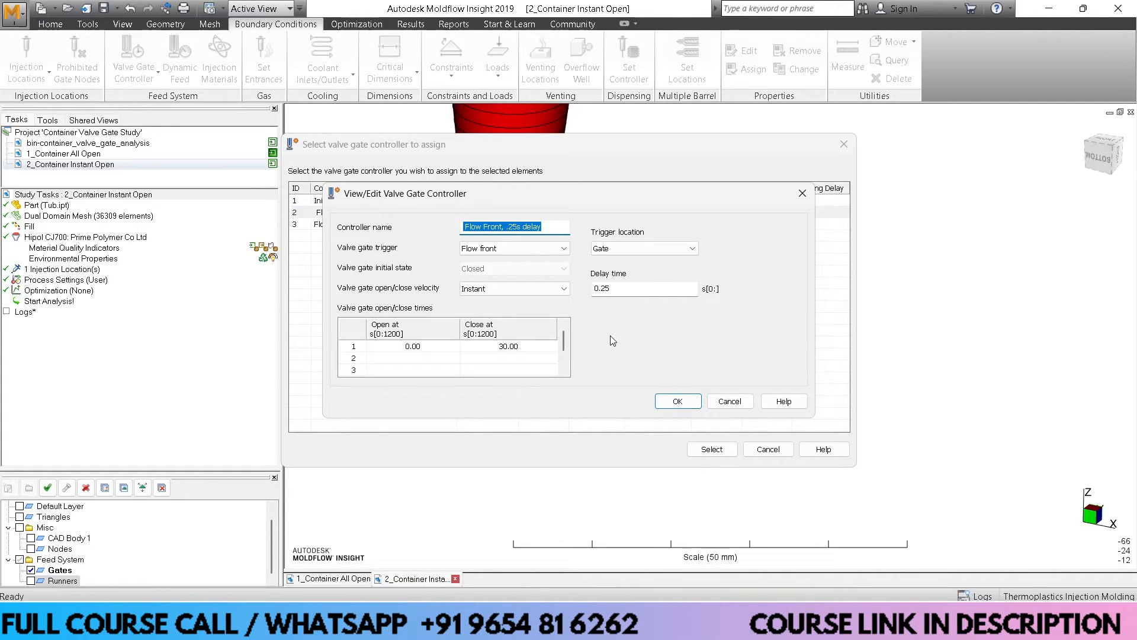
pyautogui.click(675, 403)
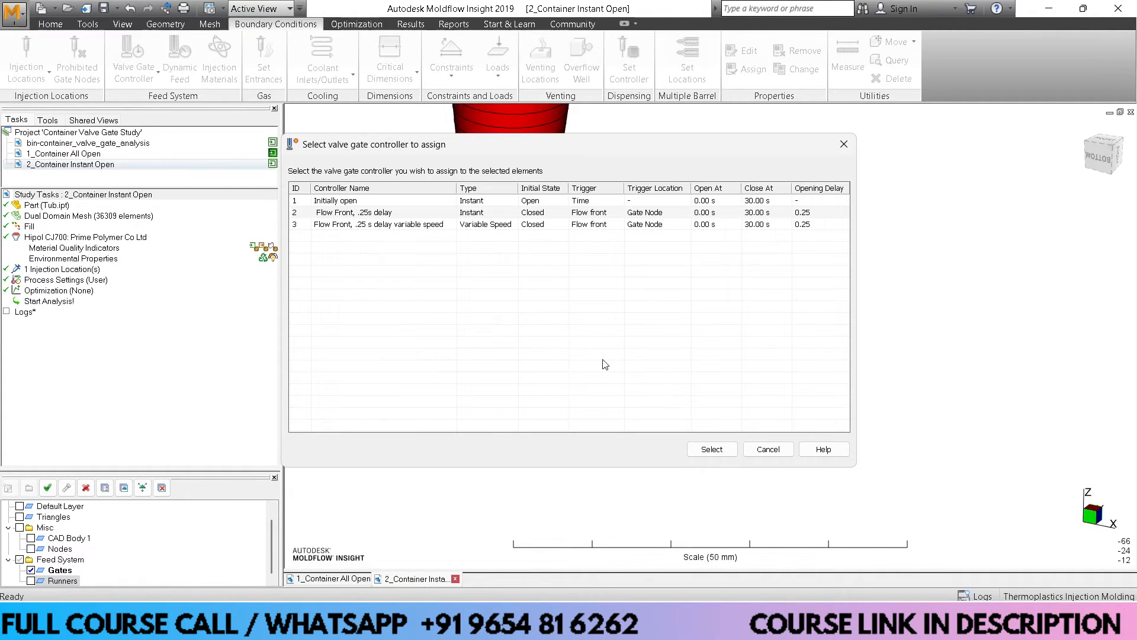
pyautogui.click(702, 449)
pyautogui.scroll(-1, 521, 322)
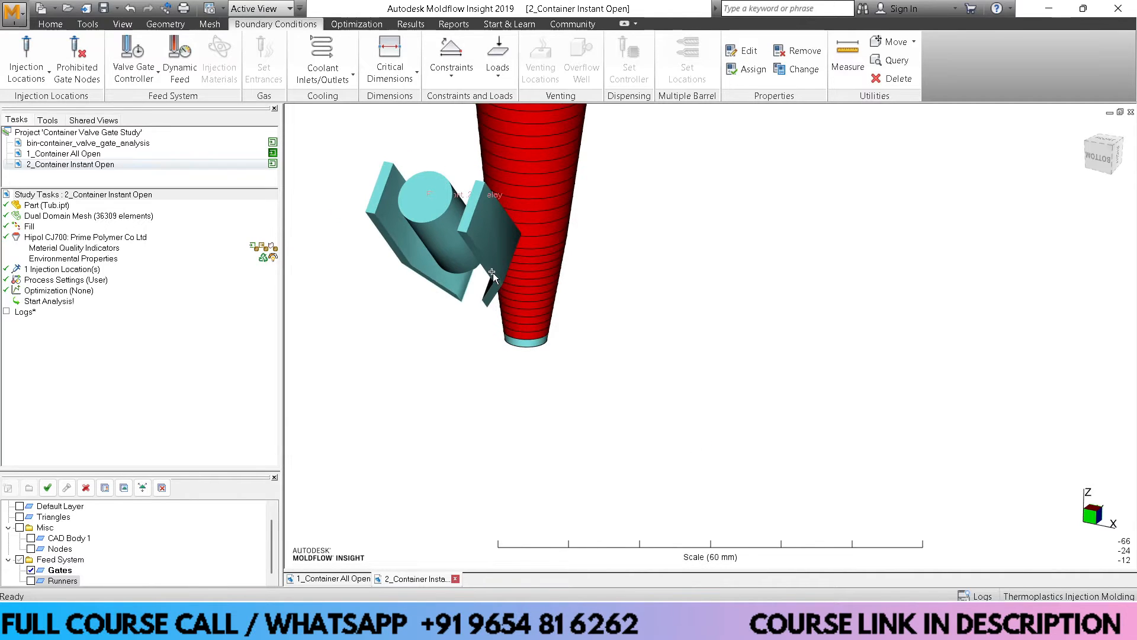
pyautogui.moveTo(492, 272); pyautogui.dragTo(494, 276, button='middle')
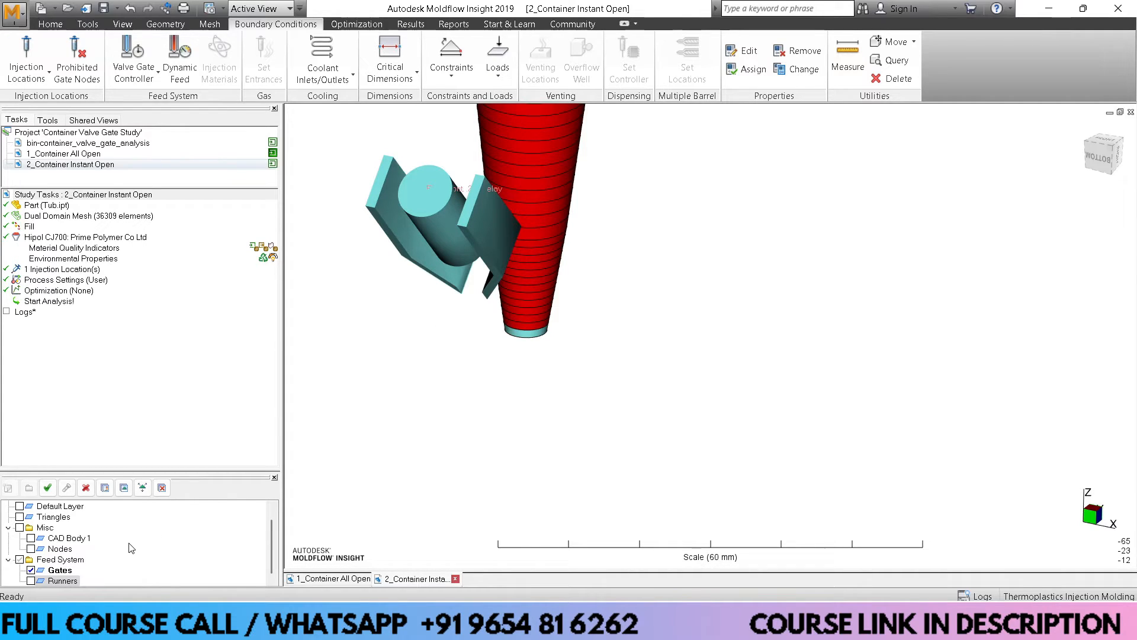
# Show the Triangles layer and inspect the outer gates' controllers against the container mesh
pyautogui.click(20, 517)
pyautogui.scroll(-5, 479, 361)
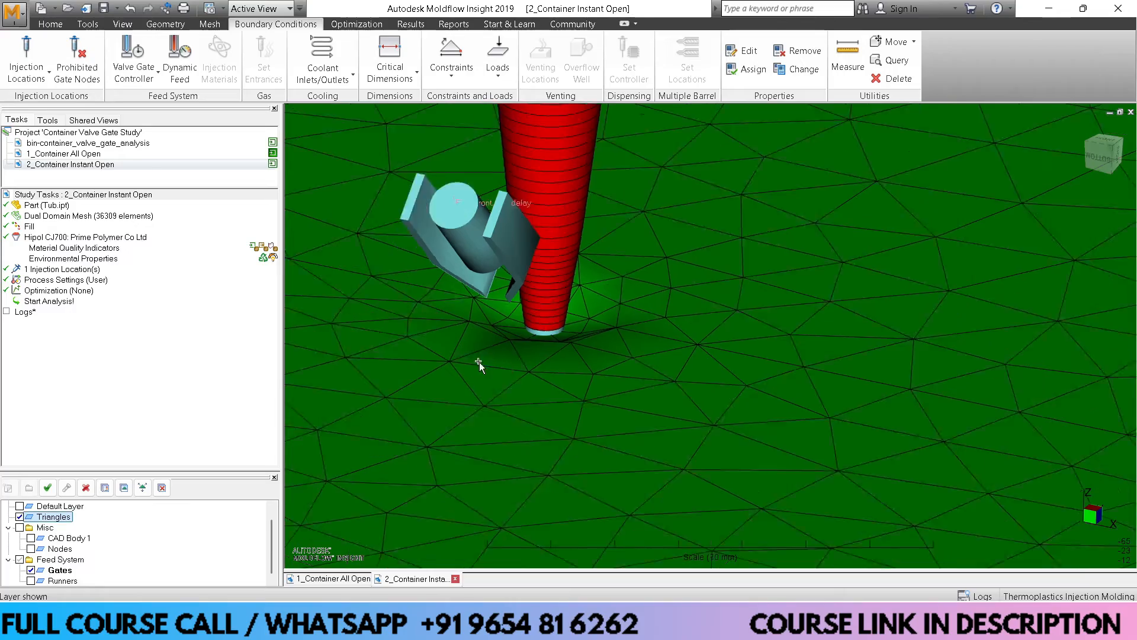
pyautogui.scroll(-3, 637, 347)
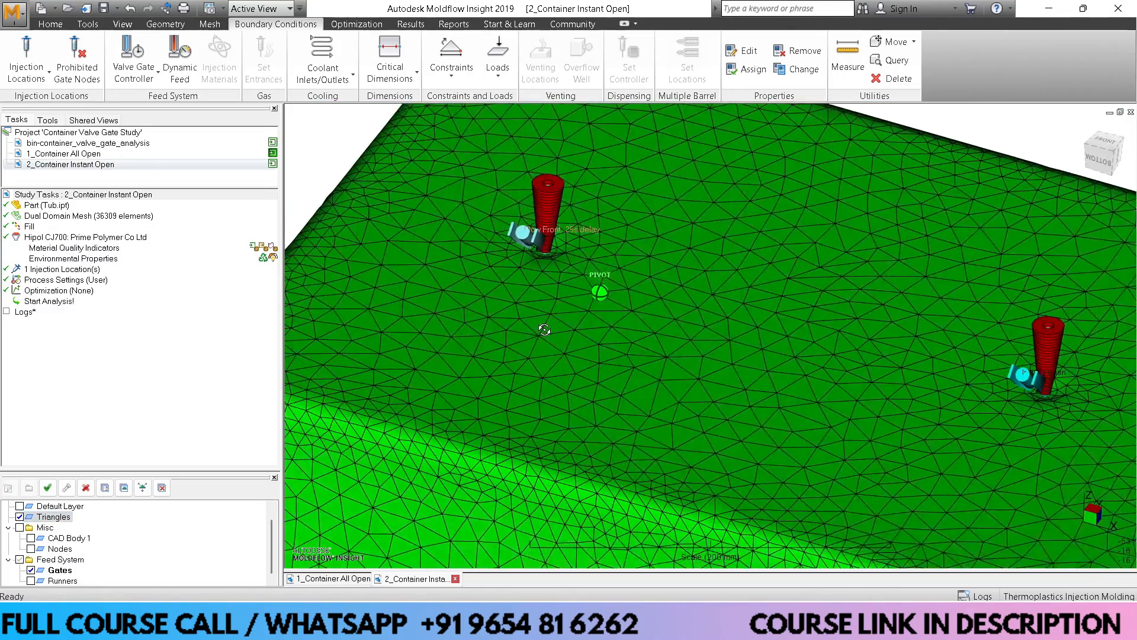
pyautogui.scroll(6, 559, 226)
pyautogui.scroll(-2, 543, 225)
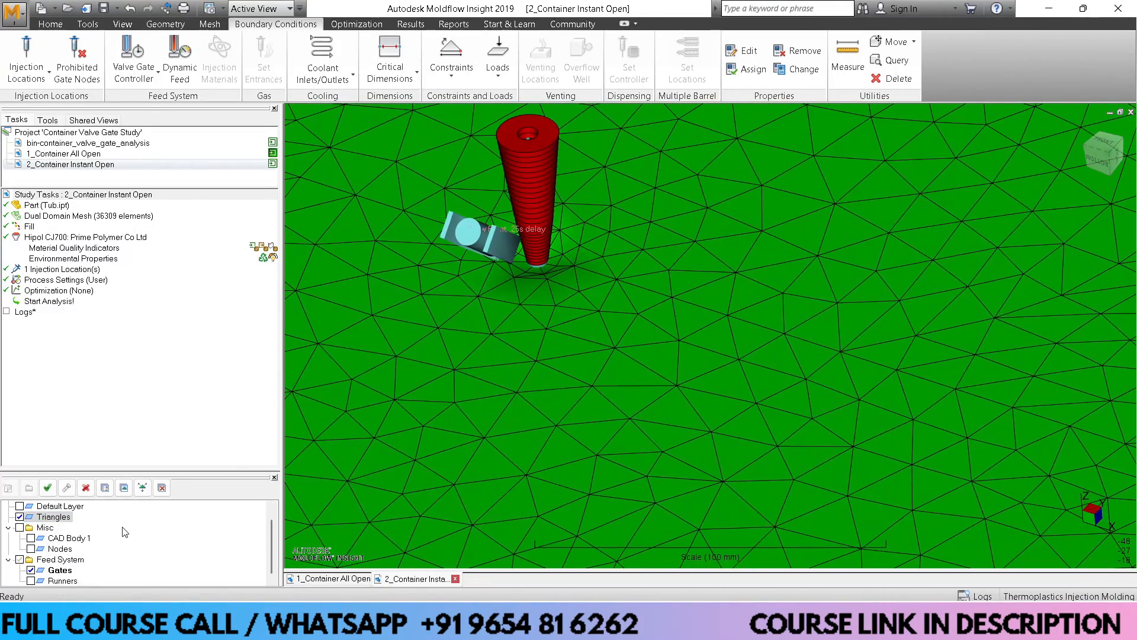
# Display the Nodes layer briefly to check the mesh nodes around the gate, hide it again and look over all three controllers
pyautogui.click(31, 549)
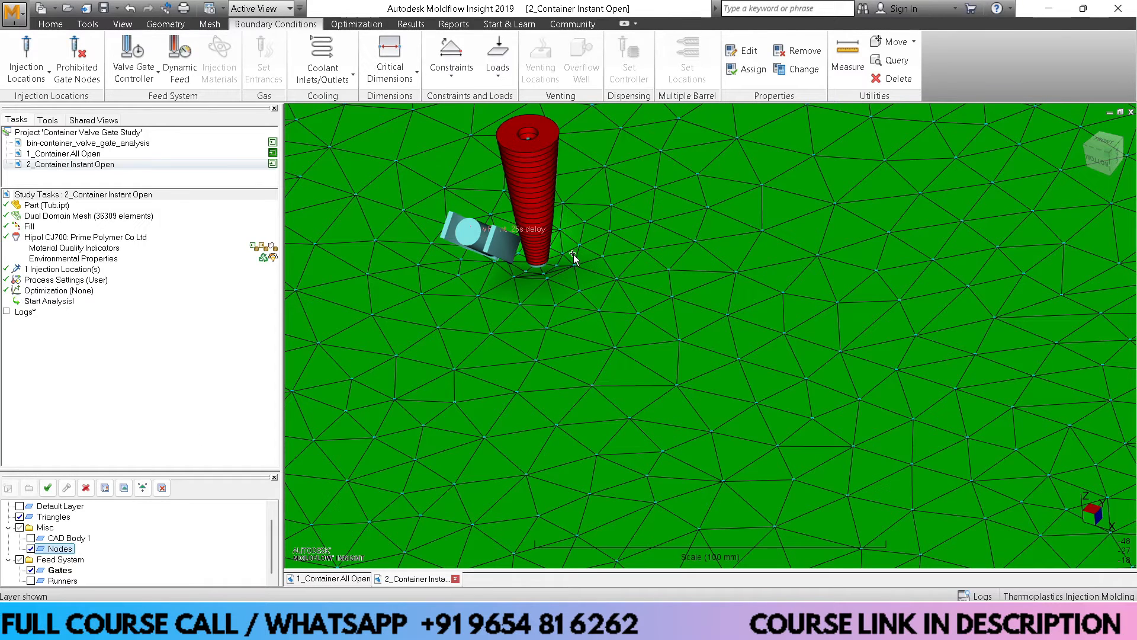
pyautogui.click(31, 549)
pyautogui.scroll(-5, 527, 276)
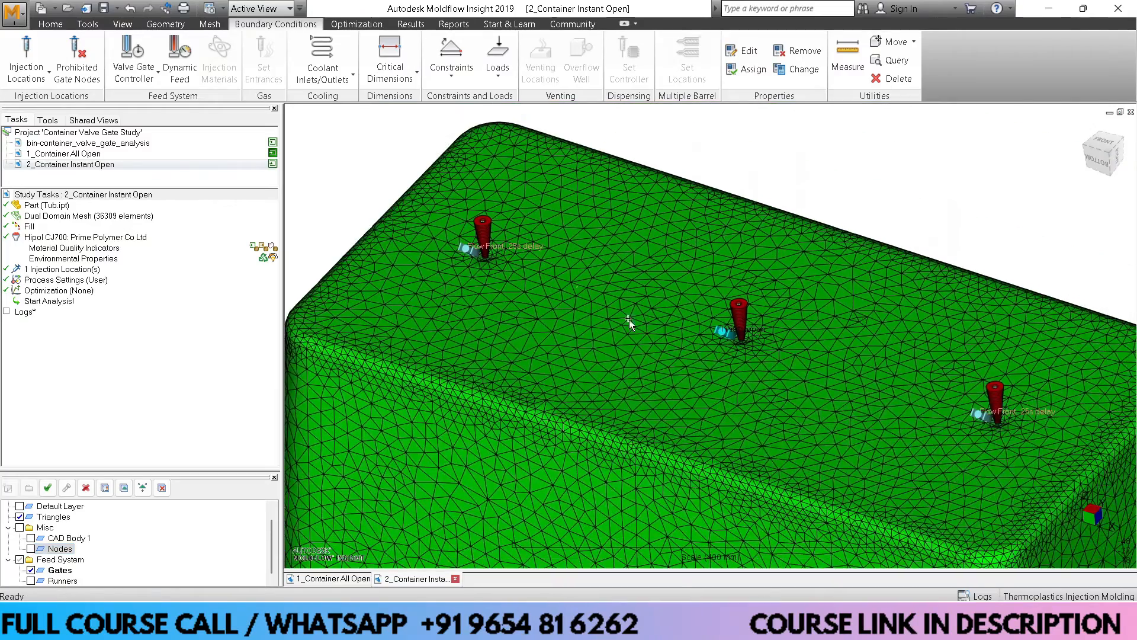
pyautogui.moveTo(747, 379); pyautogui.dragTo(696, 340, button='middle')
pyautogui.moveTo(840, 393); pyautogui.dragTo(736, 337, button='middle')
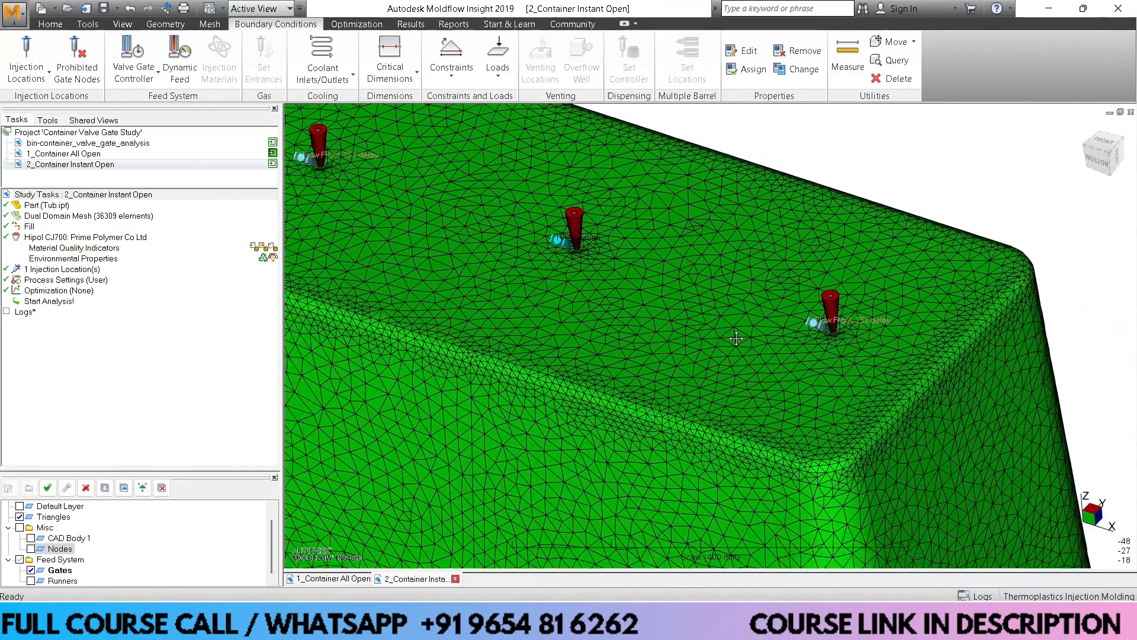
pyautogui.moveTo(519, 282); pyautogui.dragTo(660, 370, button='middle')
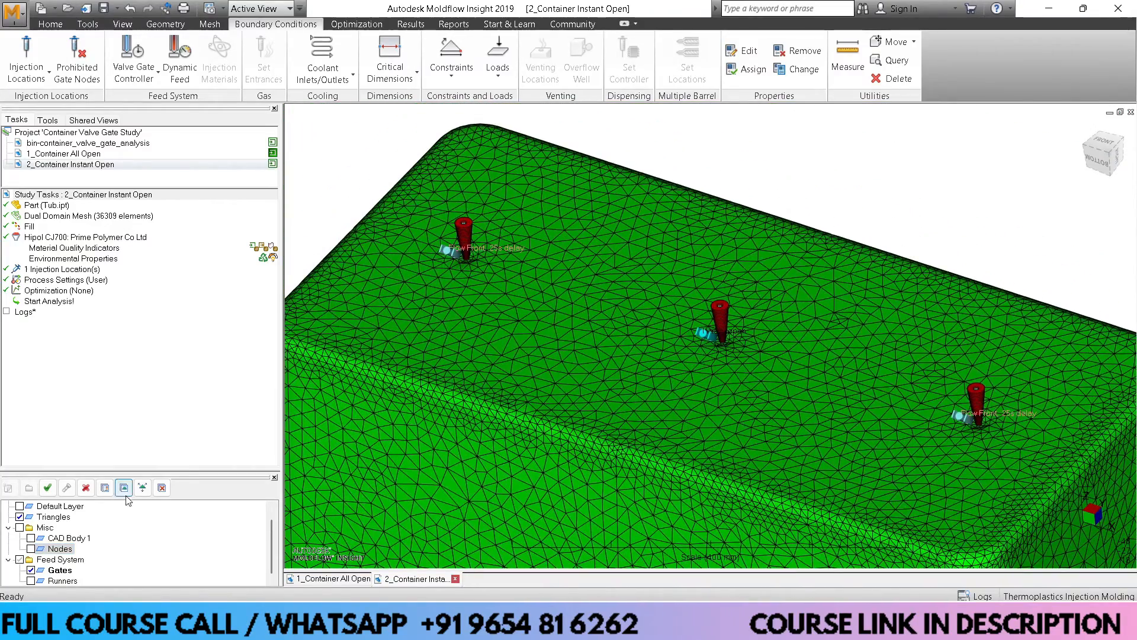
# Show the Runners layer and view the complete feed system with its three valve gate controllers above the container
pyautogui.click(31, 581)
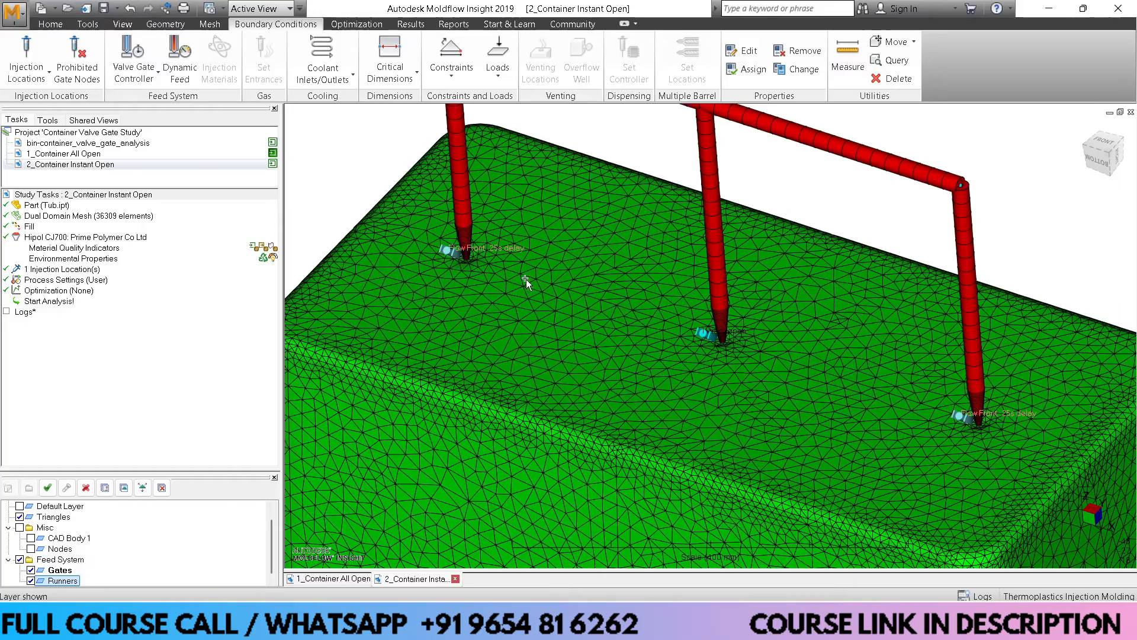
pyautogui.moveTo(526, 279)
pyautogui.mouseDown(button='middle')
pyautogui.moveTo(566, 297)
pyautogui.moveTo(602, 267)
pyautogui.moveTo(663, 328)
pyautogui.moveTo(677, 324)
pyautogui.mouseUp(button='middle')
pyautogui.scroll(4, 687, 310)
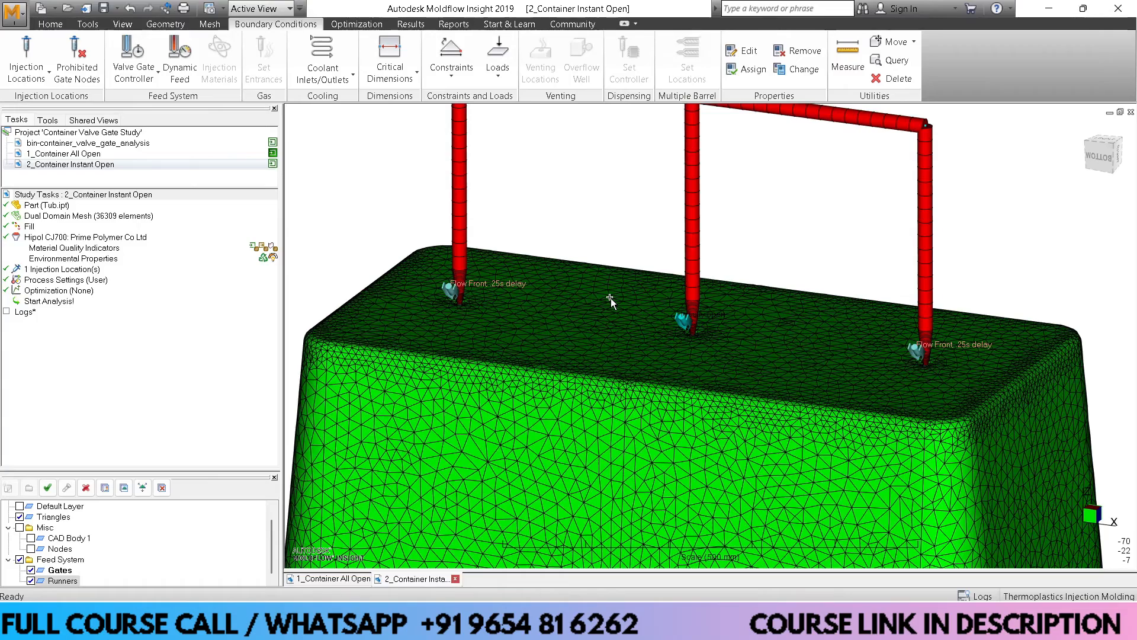
pyautogui.scroll(-4, 610, 298)
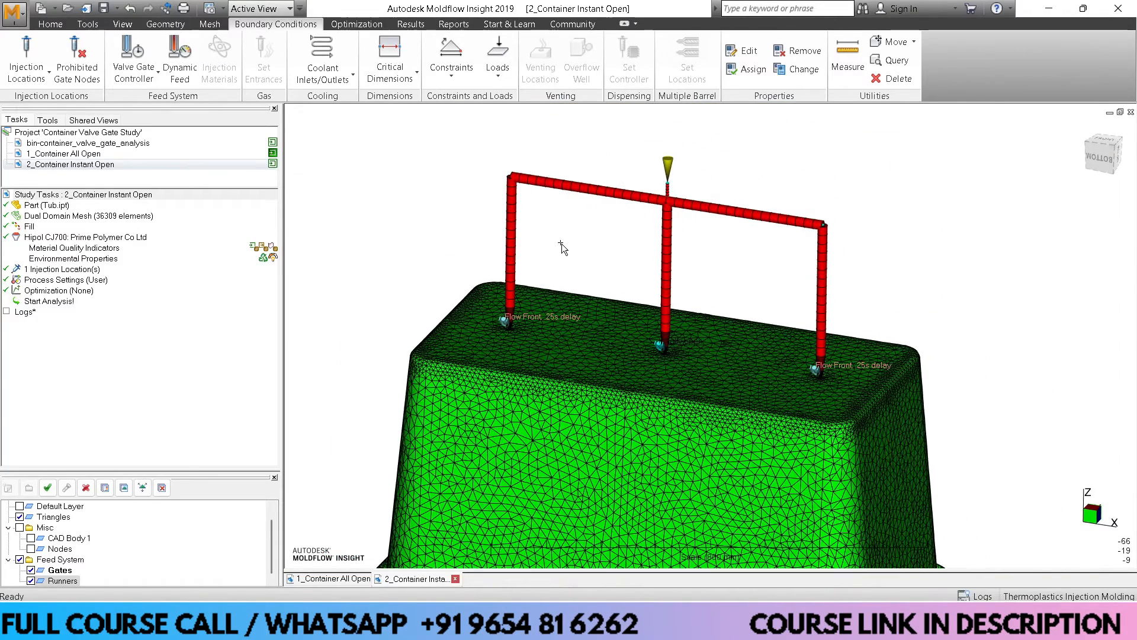
# Run a full analysis of the 2_Container Instant Open study
pyautogui.click(52, 23)
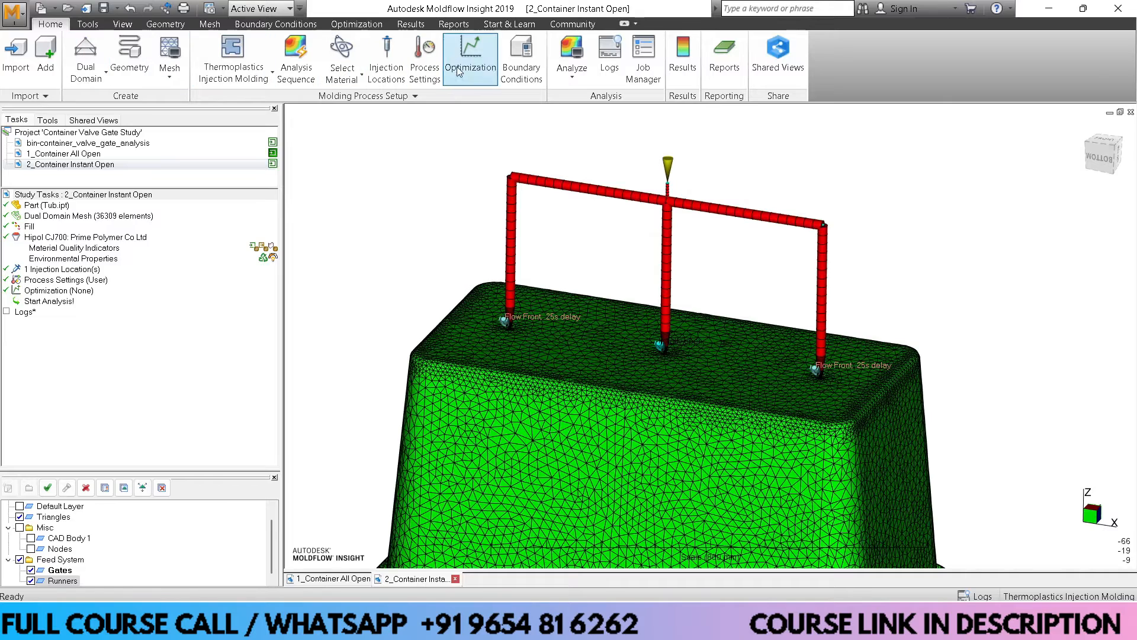
pyautogui.click(572, 51)
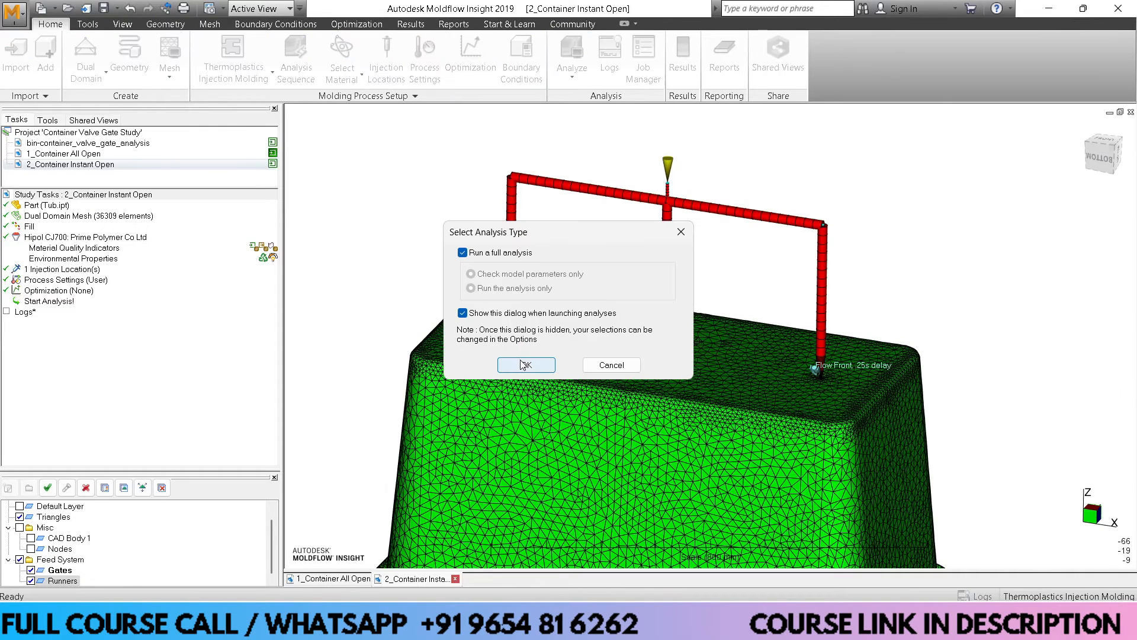
pyautogui.click(525, 366)
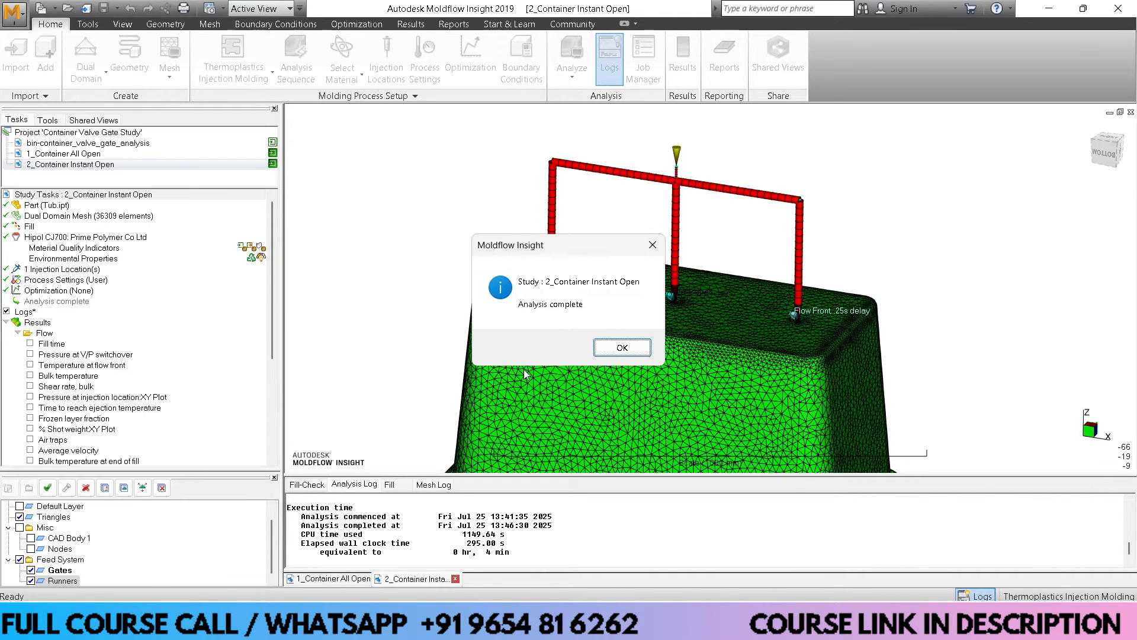
# Close the analysis completion message, hide the logs and duplicate the 2_Container Instant Open study
pyautogui.click(621, 348)
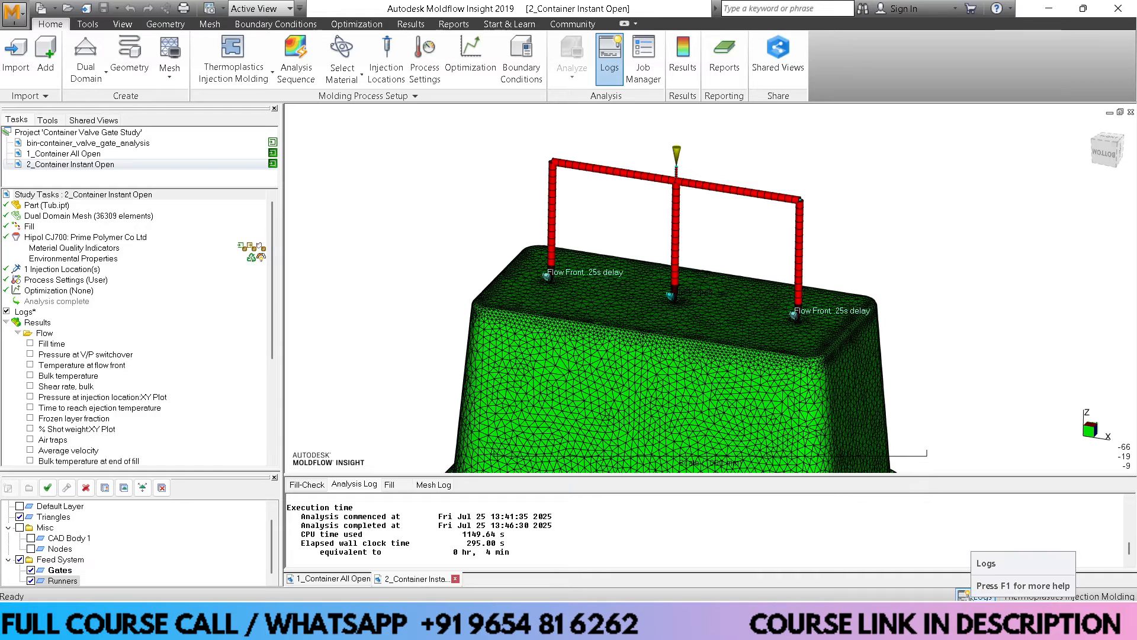
pyautogui.click(972, 596)
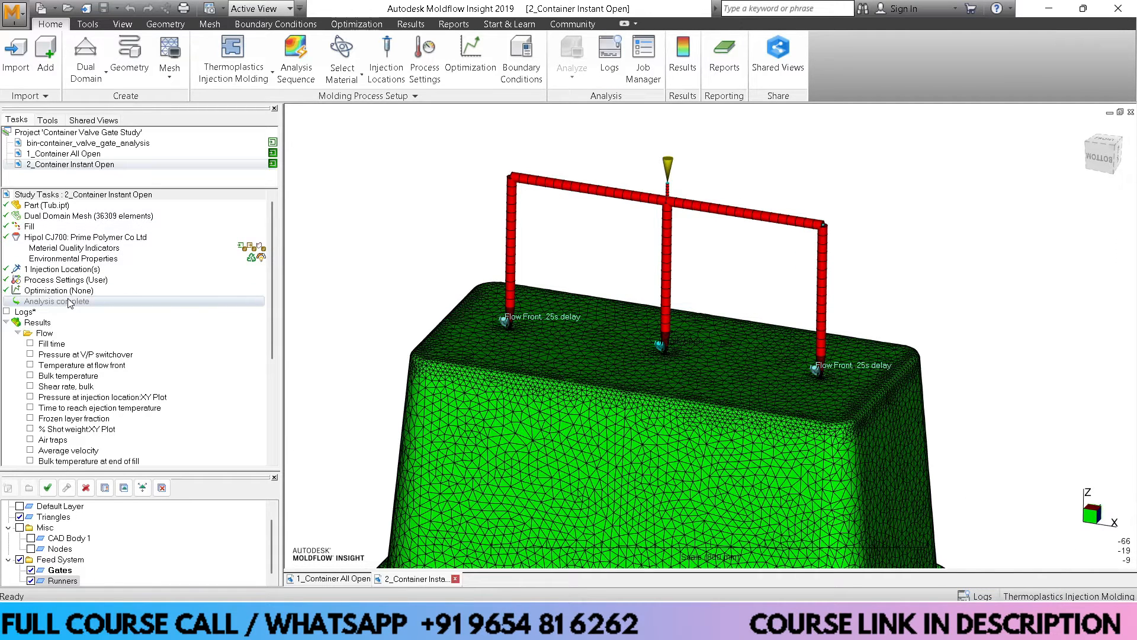
pyautogui.click(98, 179)
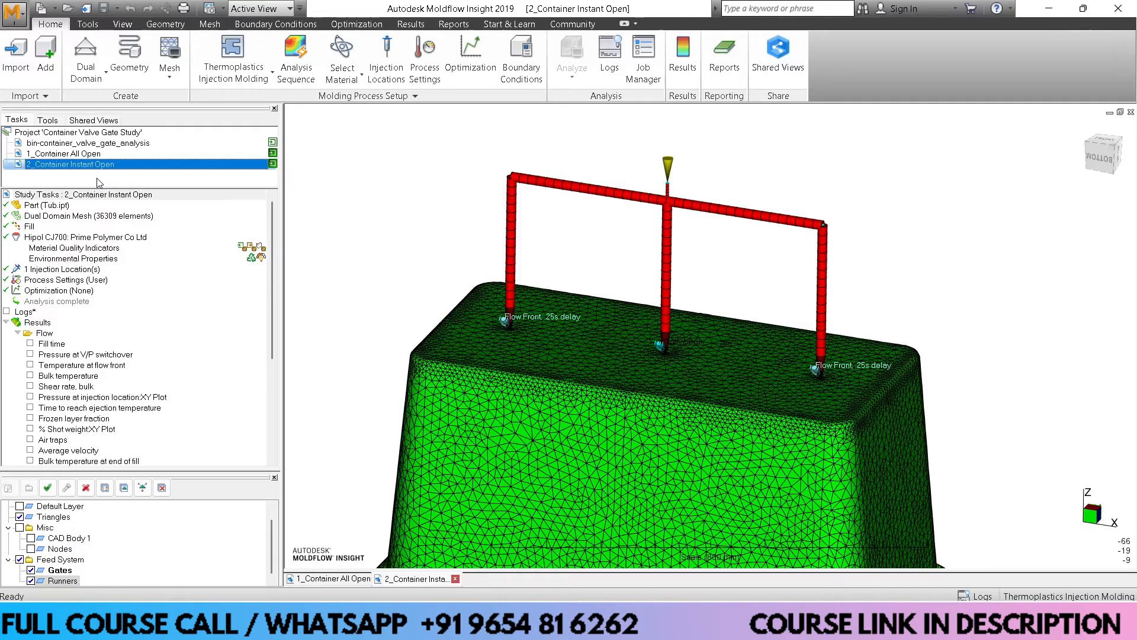
pyautogui.rightClick(87, 165)
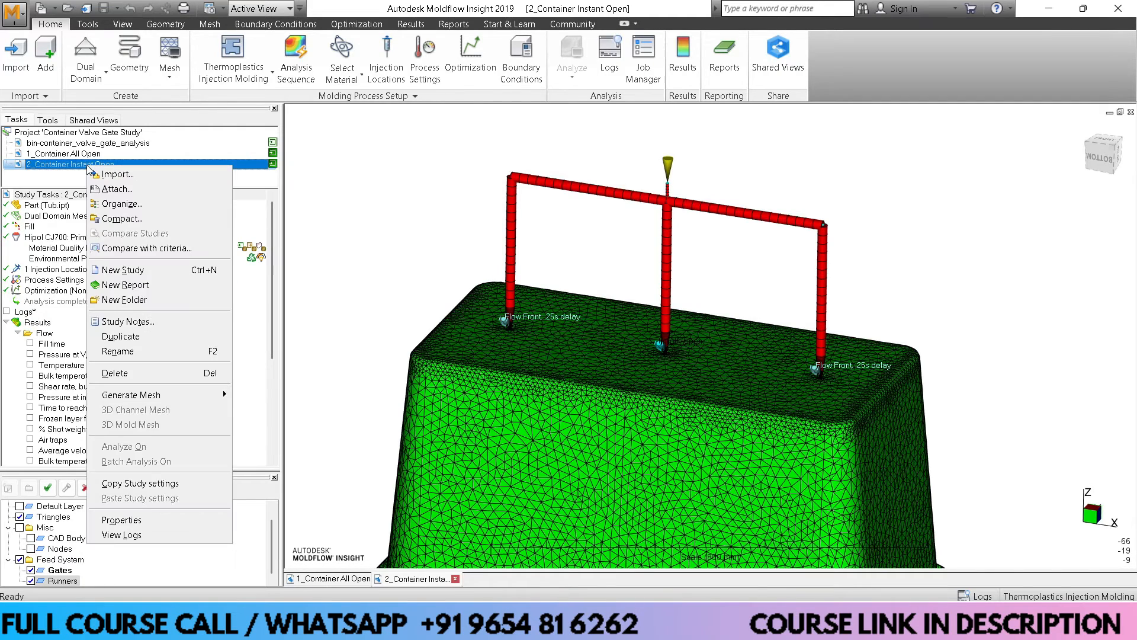
pyautogui.click(121, 336)
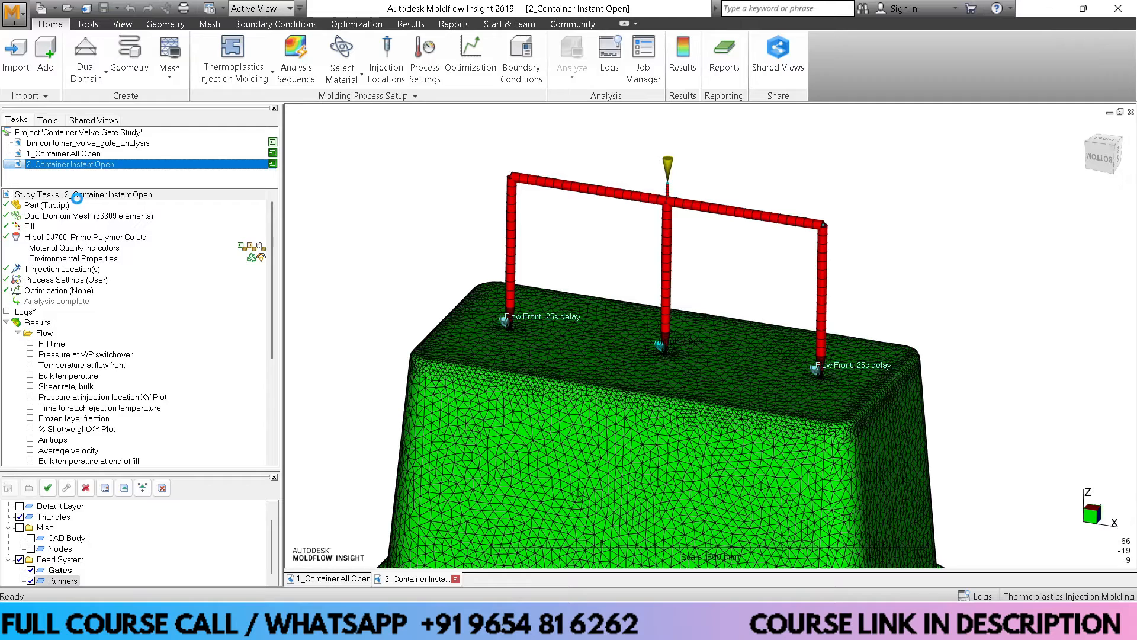
# Rename the duplicated study as 3_Container Variable Open
pyautogui.click(140, 175)
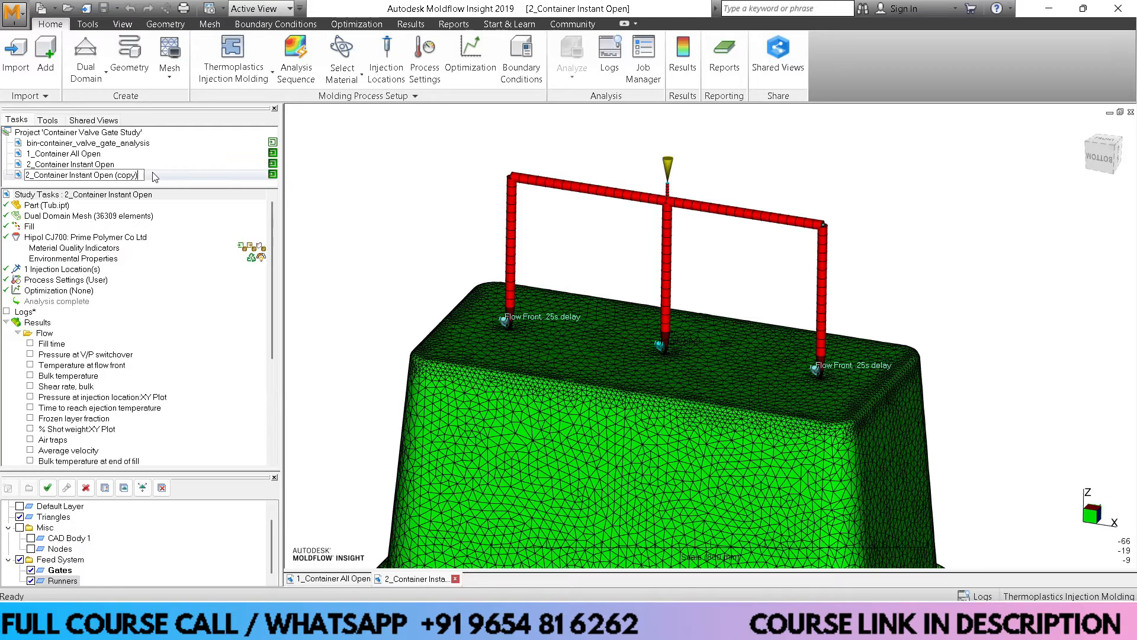
pyautogui.press('BackSpace')
pyautogui.press('BackSpace')
pyautogui.press('BackSpace')
pyautogui.press('BackSpace')
pyautogui.press('BackSpace')
pyautogui.press('BackSpace')
pyautogui.press('BackSpace')
pyautogui.press('BackSpace')
pyautogui.press('BackSpace')
pyautogui.press('BackSpace')
pyautogui.press('BackSpace')
pyautogui.press('BackSpace')
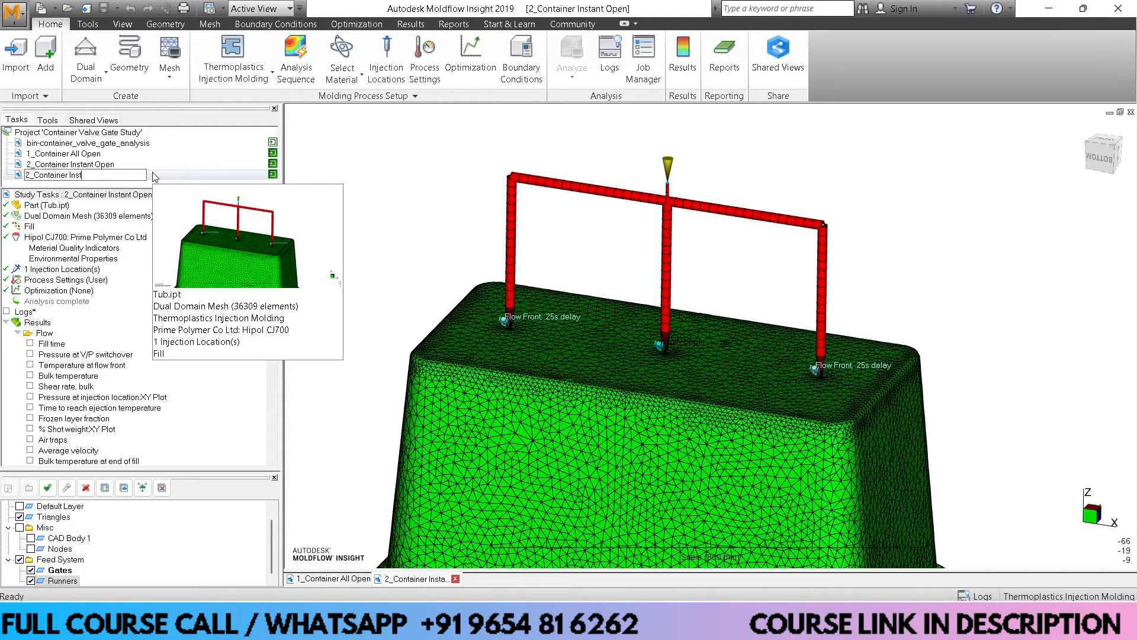
pyautogui.write('Variable')
pyautogui.press('BackSpace')
pyautogui.write('3')
pyautogui.click(154, 176)
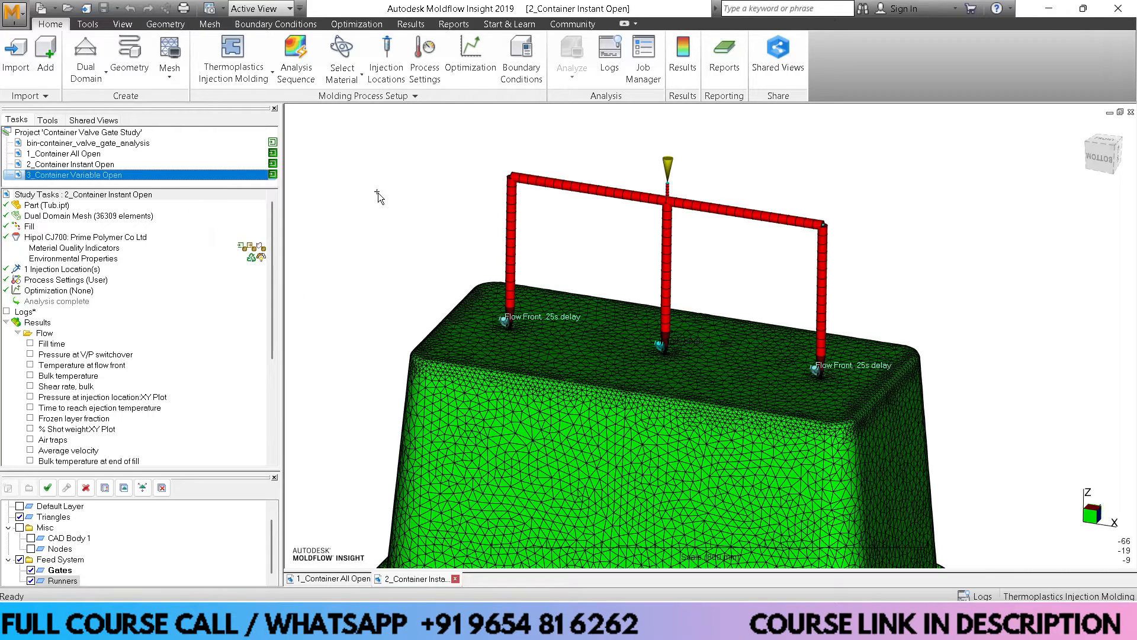
# Open the 3_Container Variable Open study and orient the model to show the container with its feed system
pyautogui.doubleClick(144, 175)
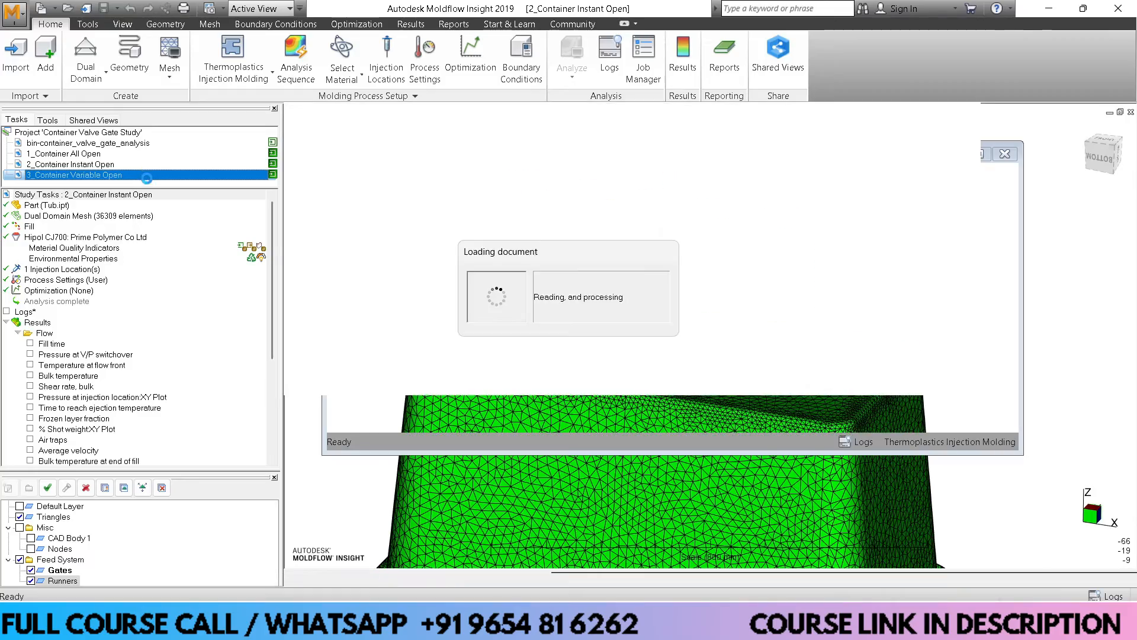
pyautogui.scroll(-4, 563, 332)
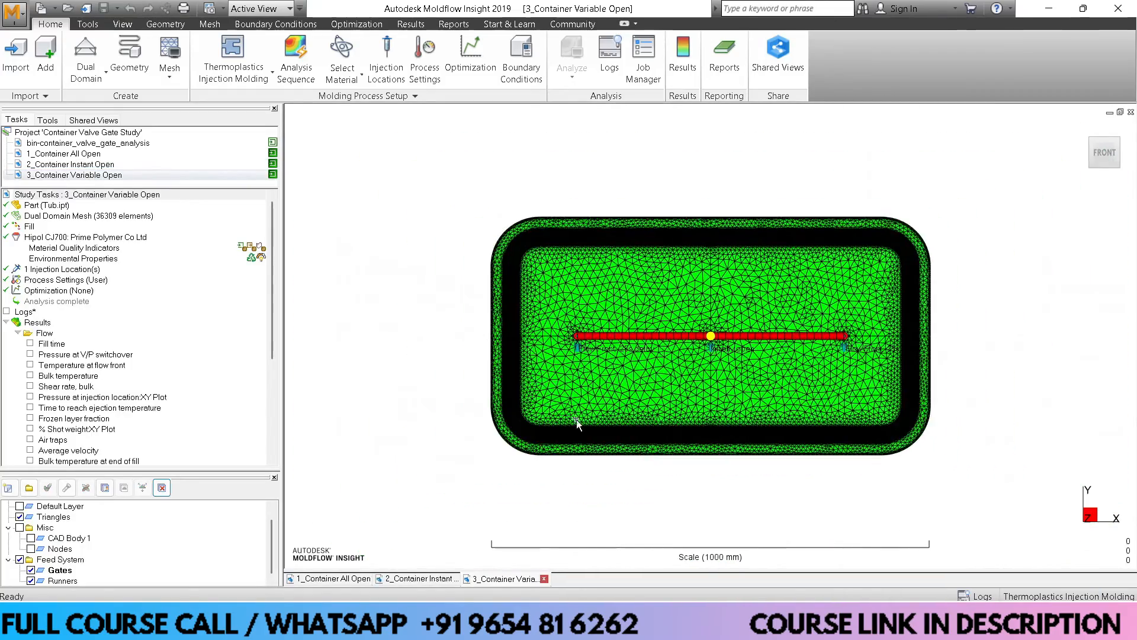
pyautogui.moveTo(577, 420); pyautogui.dragTo(575, 363, button='middle')
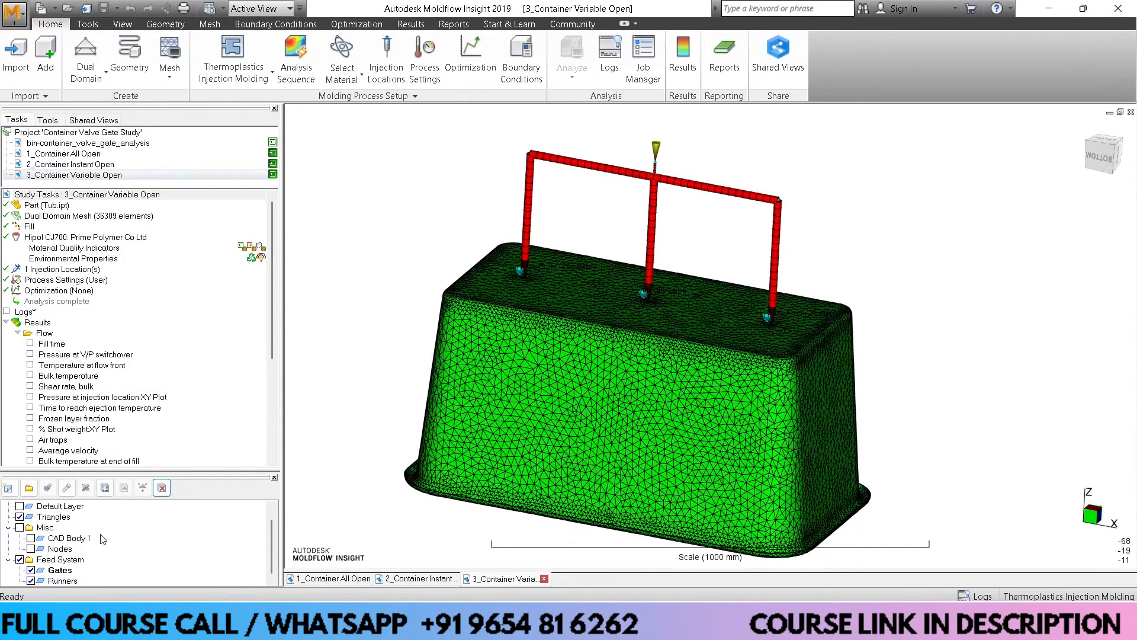
# Hide the Runners and Triangles layers to isolate the three gates with their valve gate controllers
pyautogui.click(31, 581)
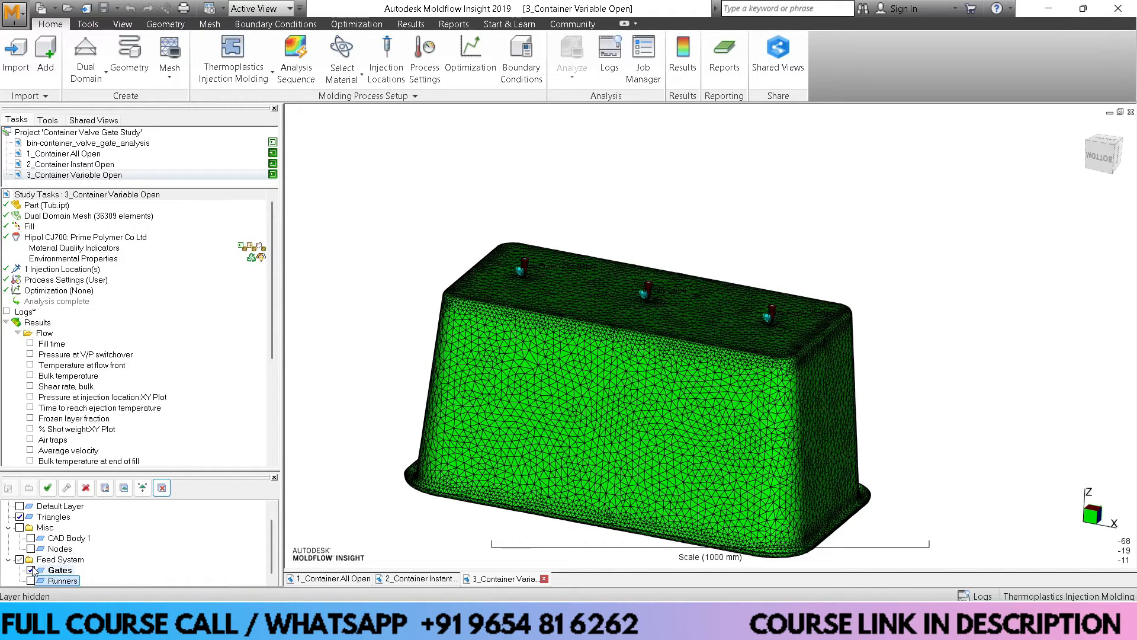
pyautogui.click(20, 516)
pyautogui.scroll(3, 515, 273)
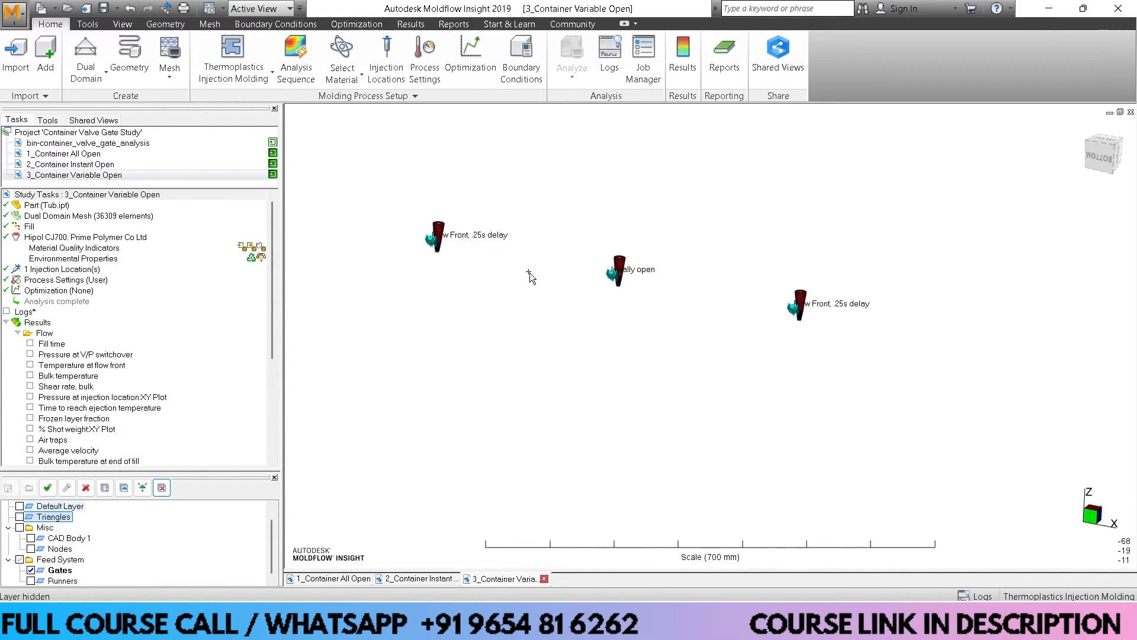
pyautogui.scroll(2, 478, 295)
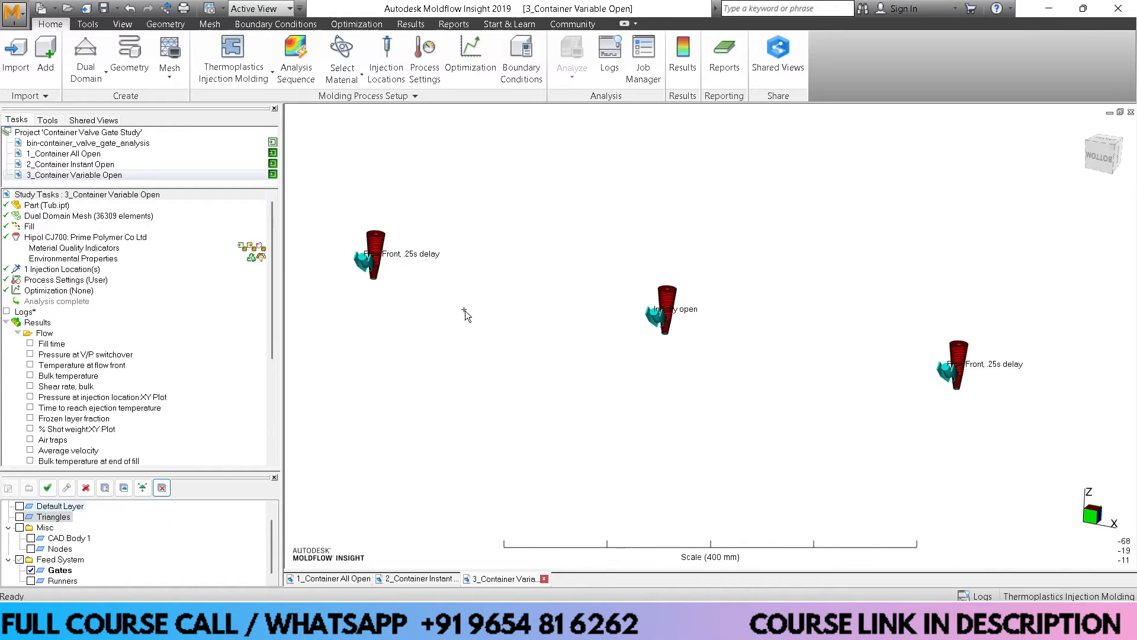
pyautogui.moveTo(506, 341); pyautogui.dragTo(529, 326, button='middle')
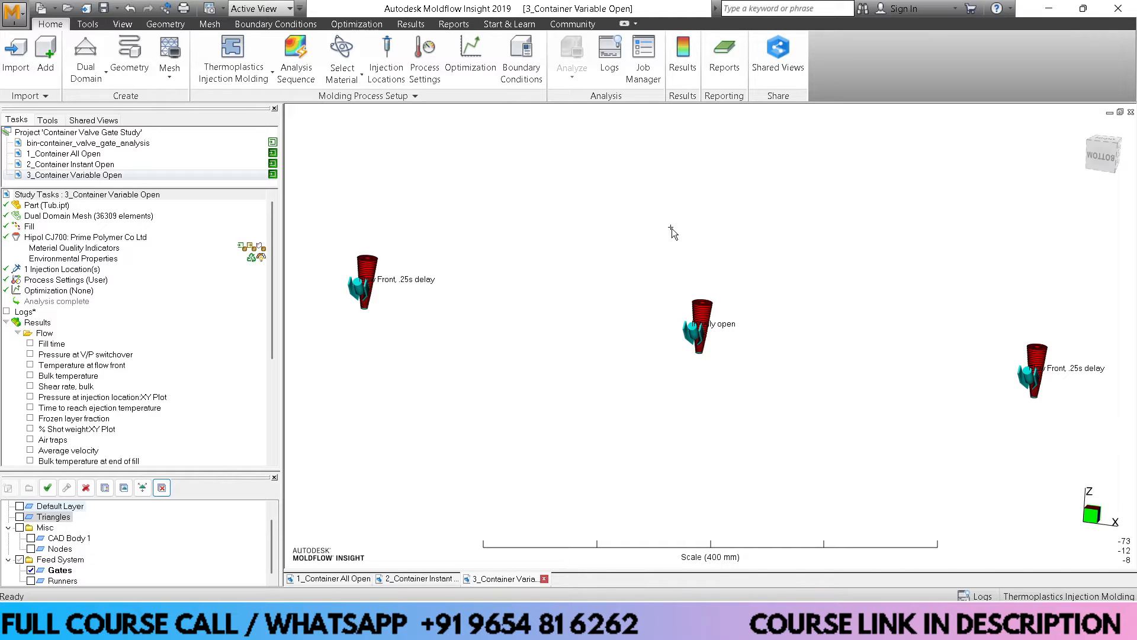
# Start assigning a valve gate controller to elements and select the first outer hot gate, at the negative X end
pyautogui.click(276, 24)
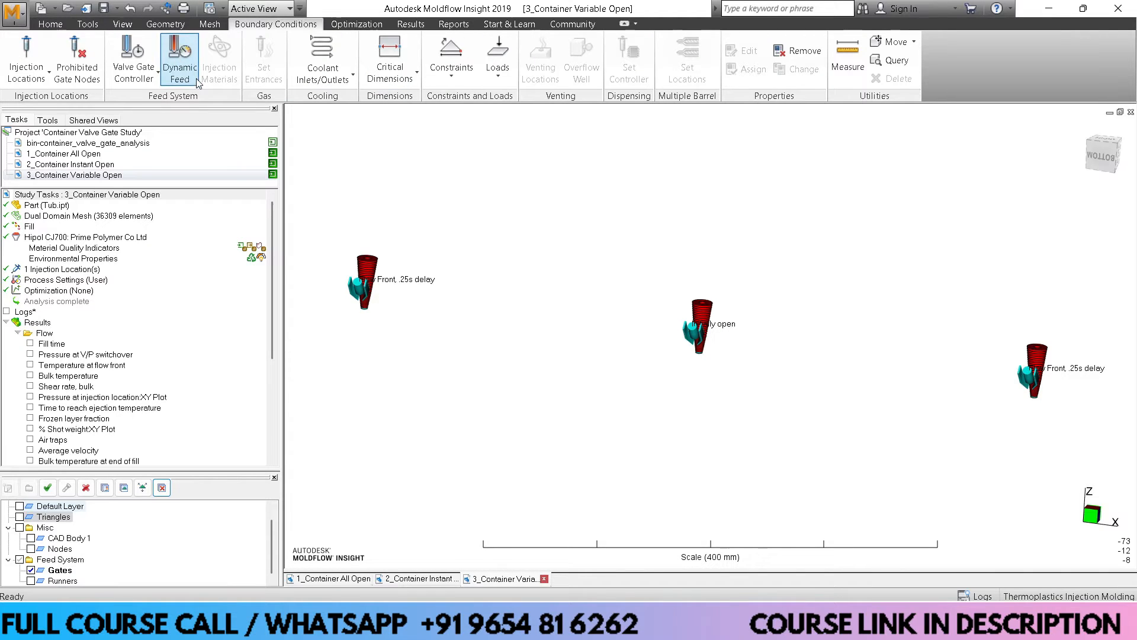
pyautogui.click(140, 82)
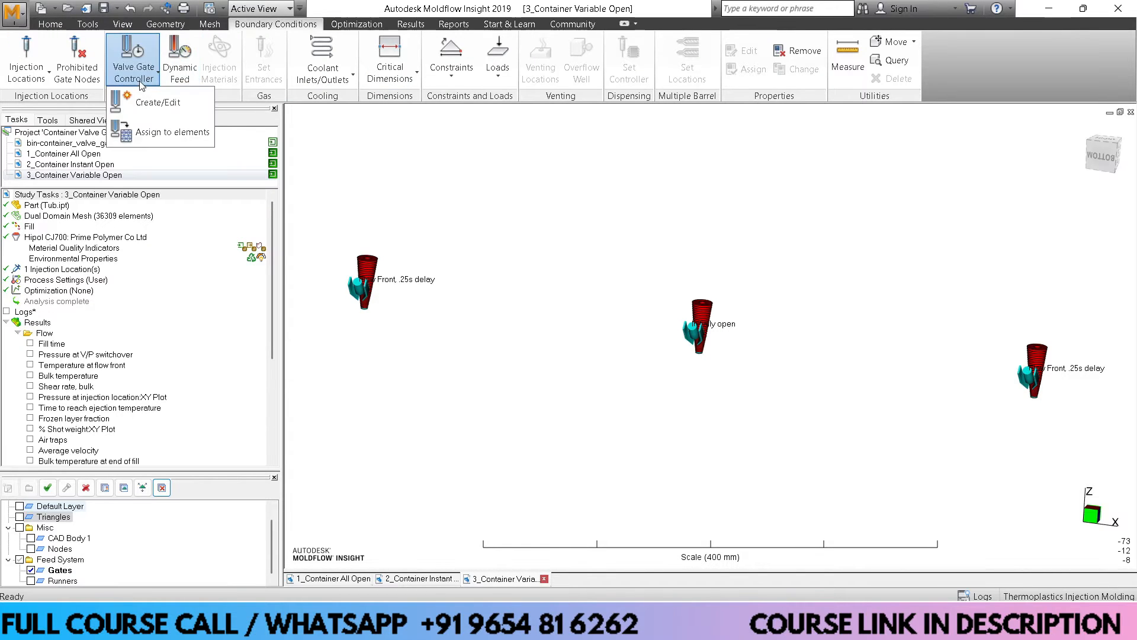
pyautogui.click(161, 135)
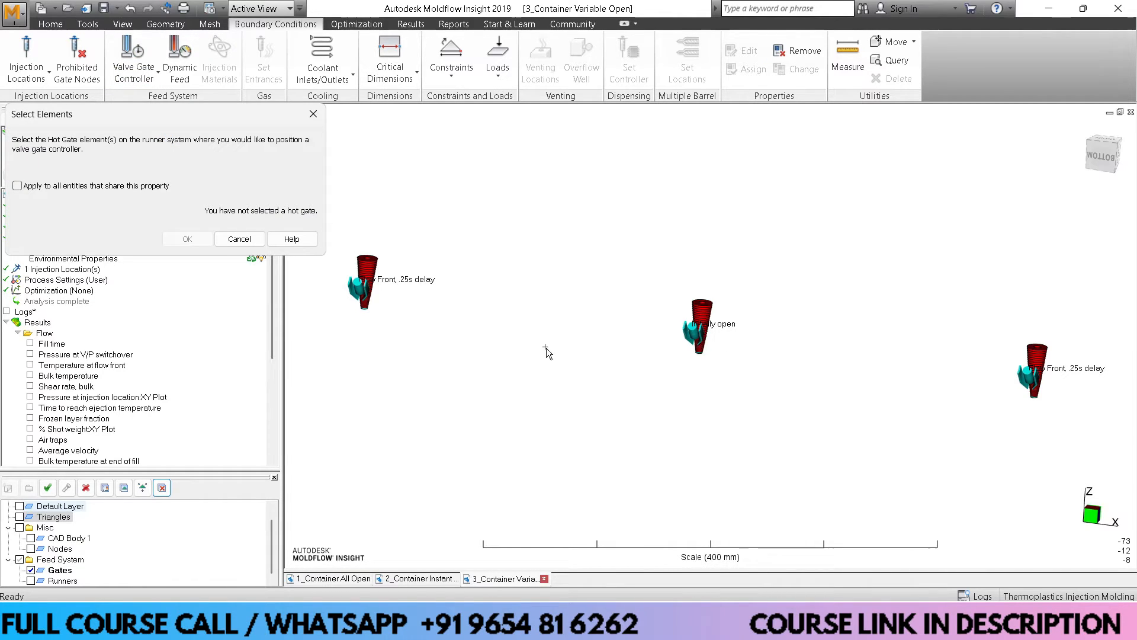
pyautogui.scroll(4, 546, 347)
pyautogui.moveTo(499, 358); pyautogui.dragTo(645, 361, button='middle')
pyautogui.scroll(7, 628, 358)
pyautogui.moveTo(523, 344); pyautogui.dragTo(654, 374, button='middle')
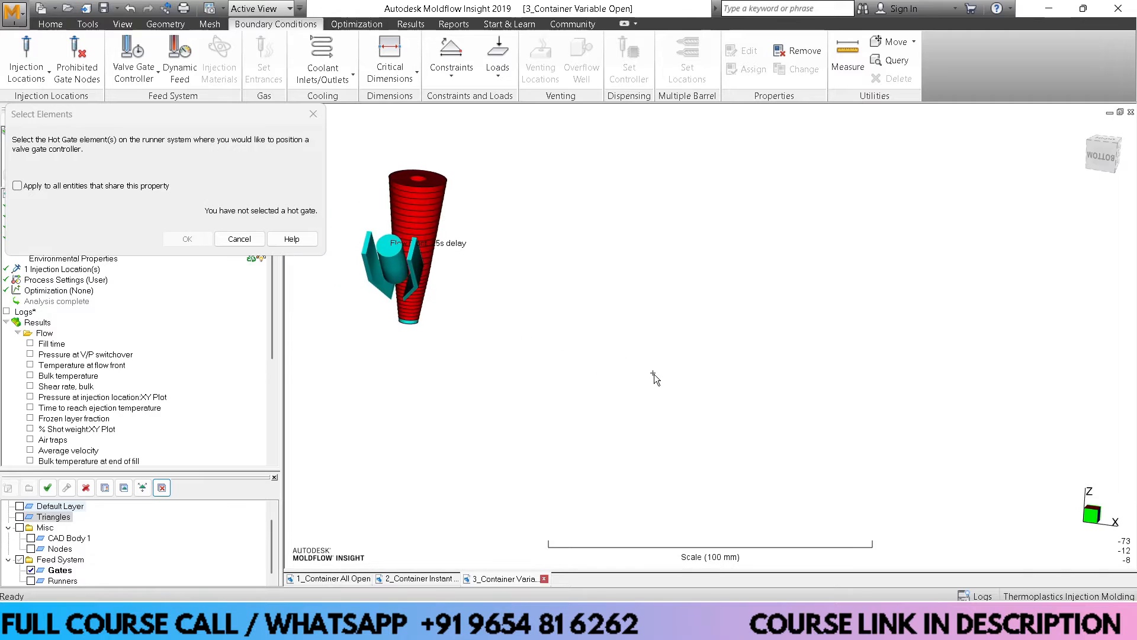
pyautogui.scroll(2, 449, 373)
pyautogui.moveTo(449, 373); pyautogui.dragTo(552, 392, button='middle')
pyautogui.click(425, 268)
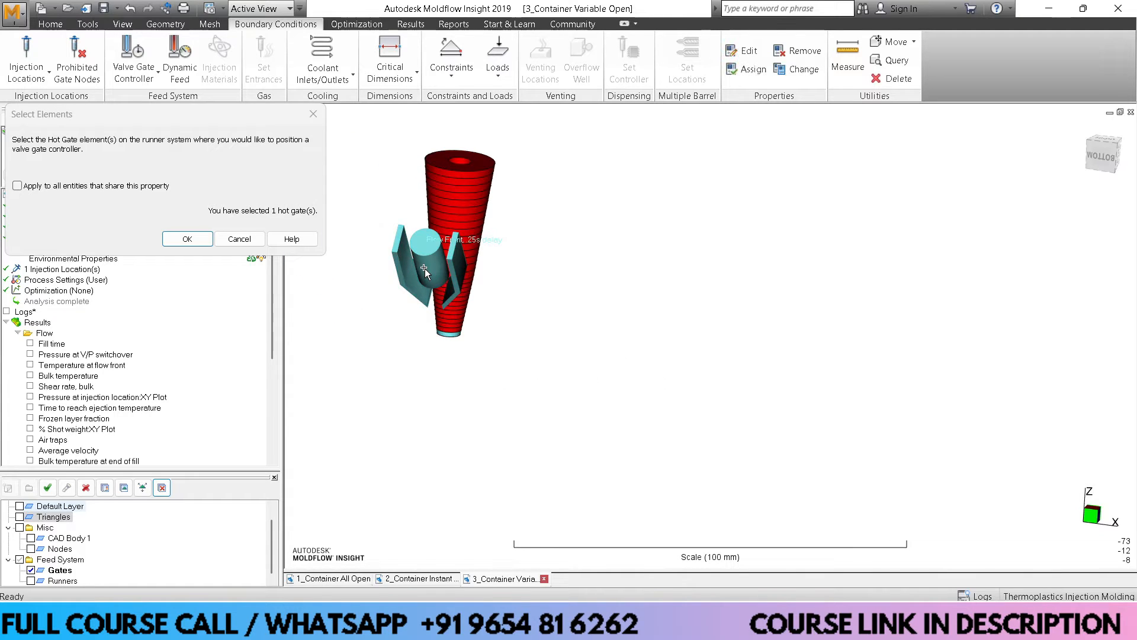
# Add the opposite outer hot gate to the selection and confirm both gates for controller assignment
pyautogui.scroll(-10, 472, 299)
pyautogui.moveTo(926, 381); pyautogui.dragTo(715, 352, button='middle')
pyautogui.moveTo(892, 372); pyautogui.dragTo(841, 368, button='middle')
pyautogui.click(839, 317)
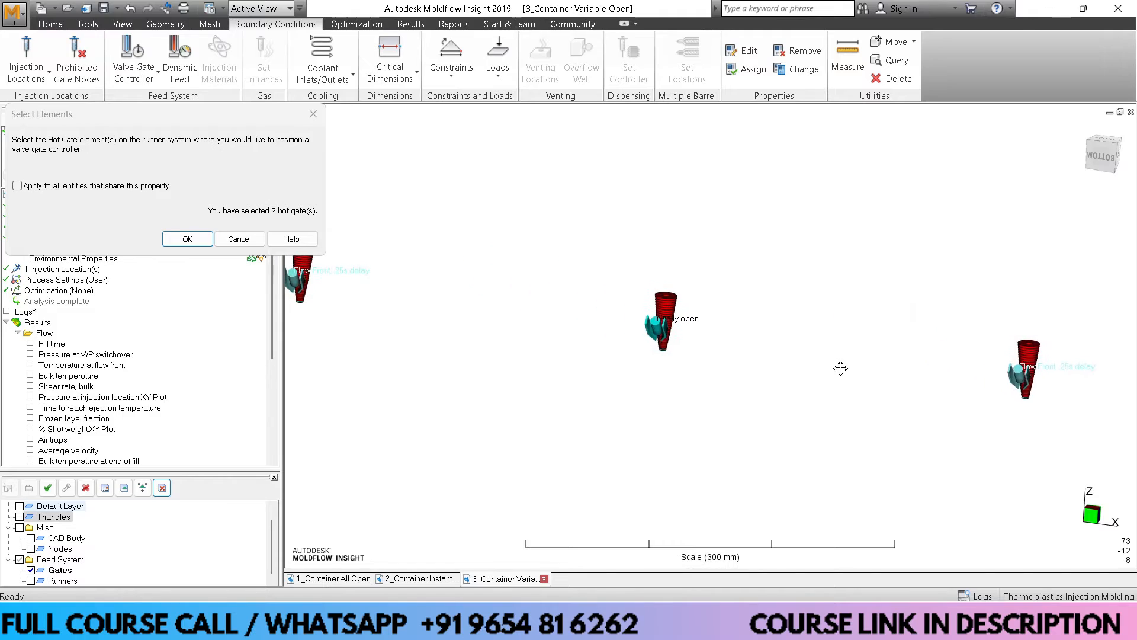
pyautogui.click(187, 238)
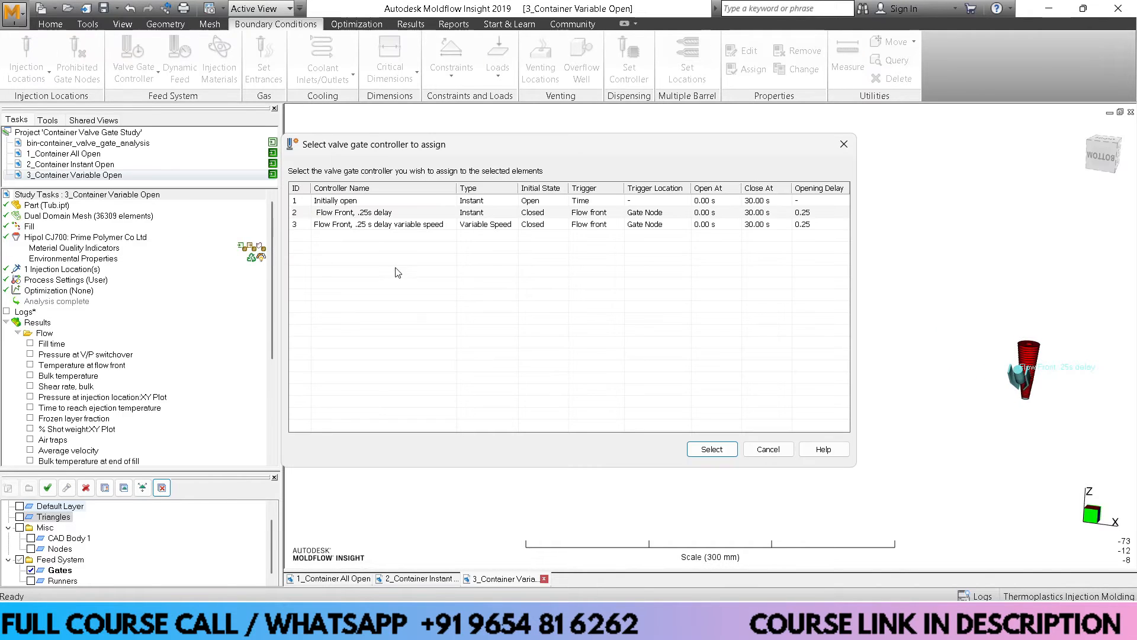
# Review the "Flow Front, .25 s delay variable speed" controller and assign it to both outer gates, deleting the study's invalidated results
pyautogui.doubleClick(424, 225)
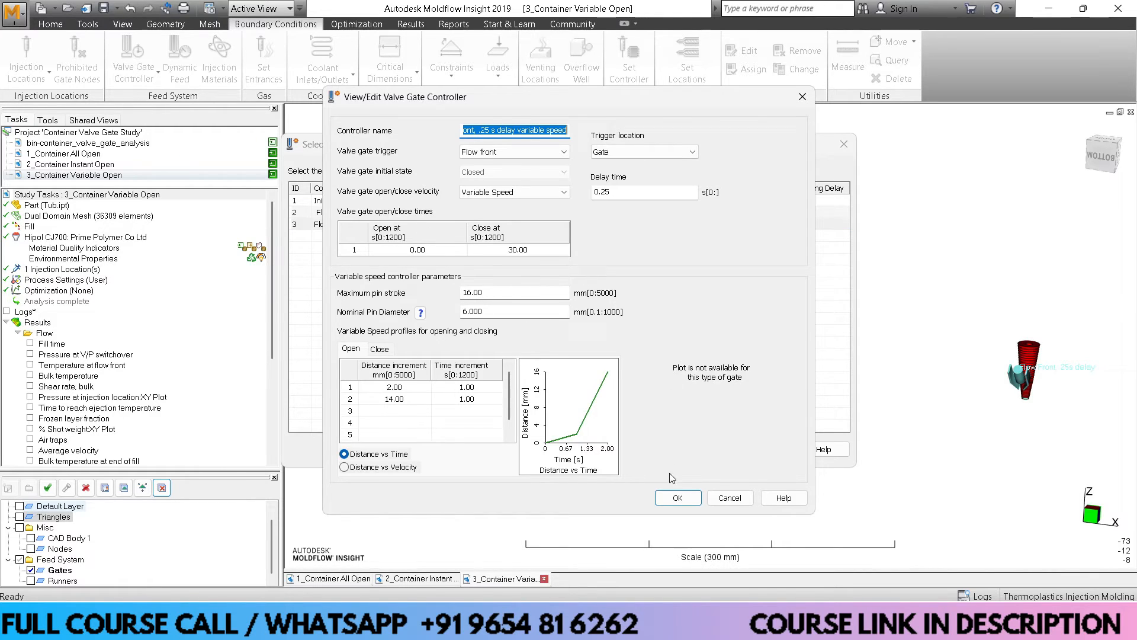
pyautogui.click(678, 498)
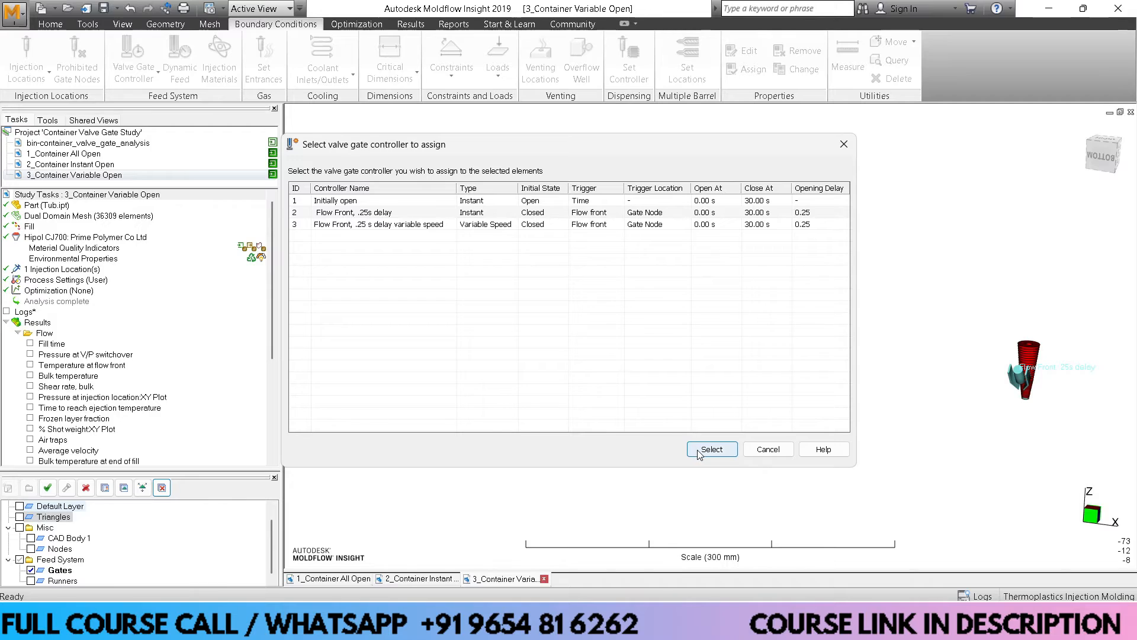
pyautogui.click(436, 227)
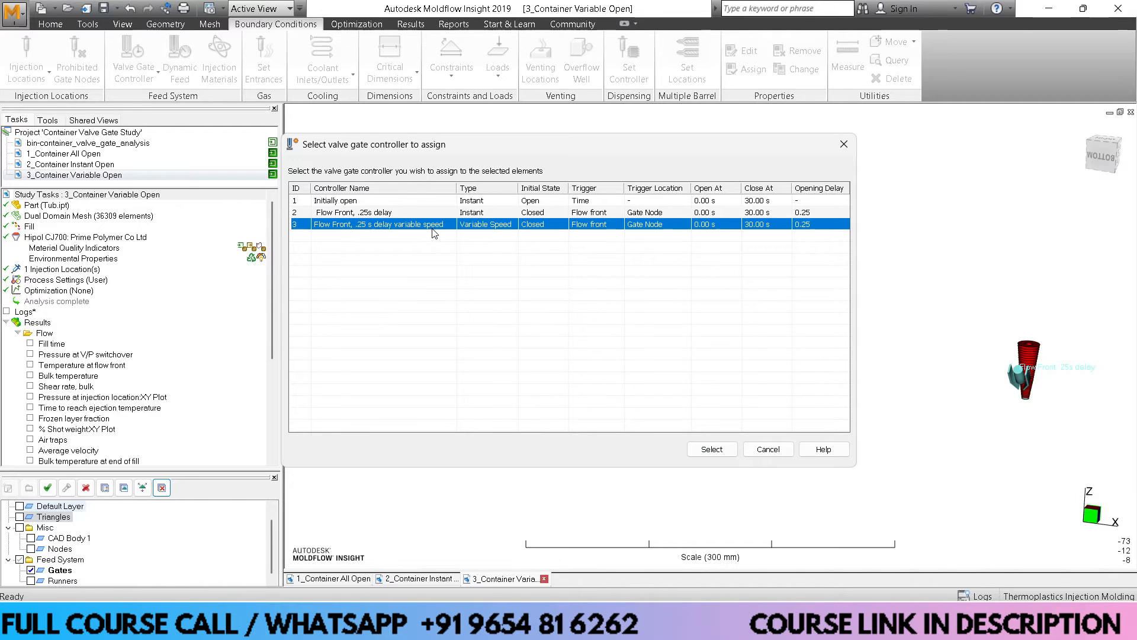
pyautogui.click(705, 450)
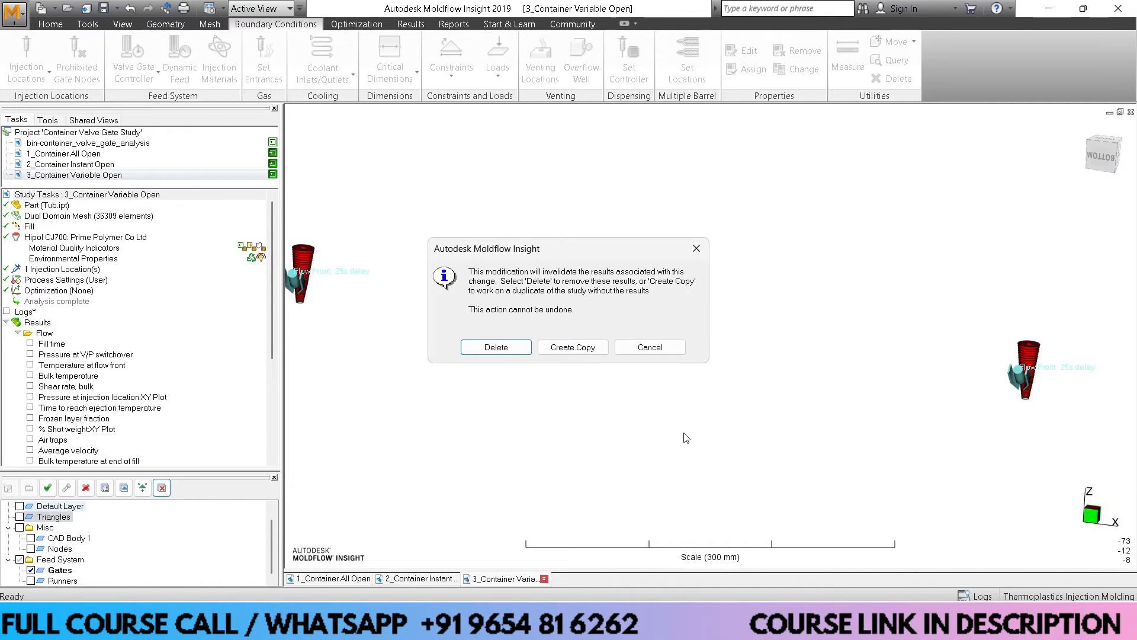
pyautogui.click(495, 347)
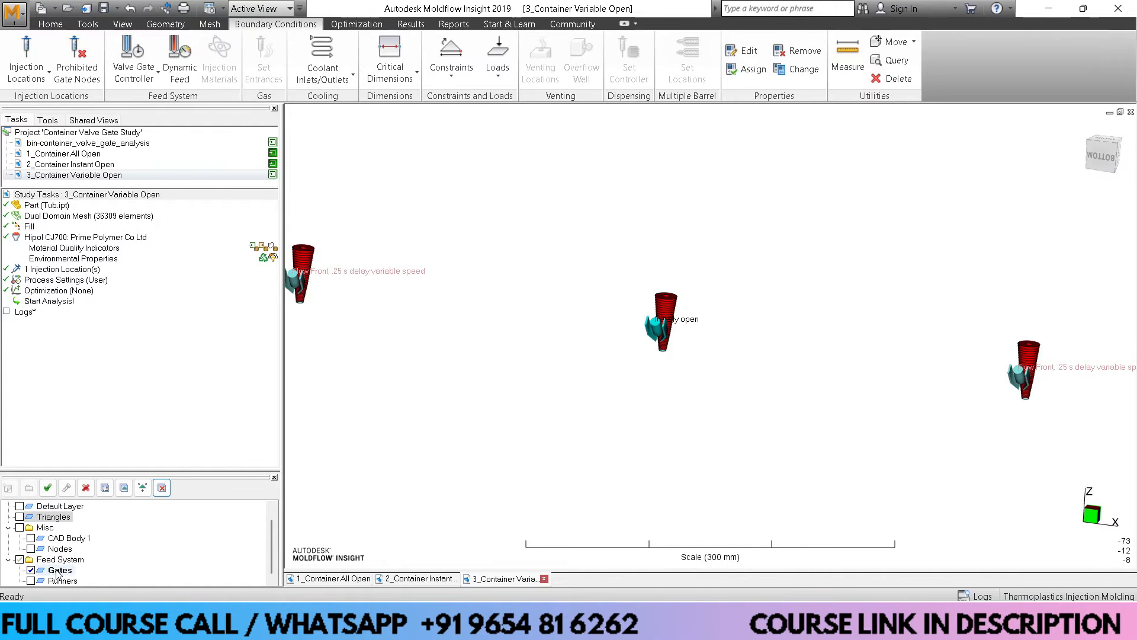
# Show the Runners and Triangles layers again and view the variable speed controllers on the outer gates above the container
pyautogui.click(31, 581)
pyautogui.scroll(1, 49, 534)
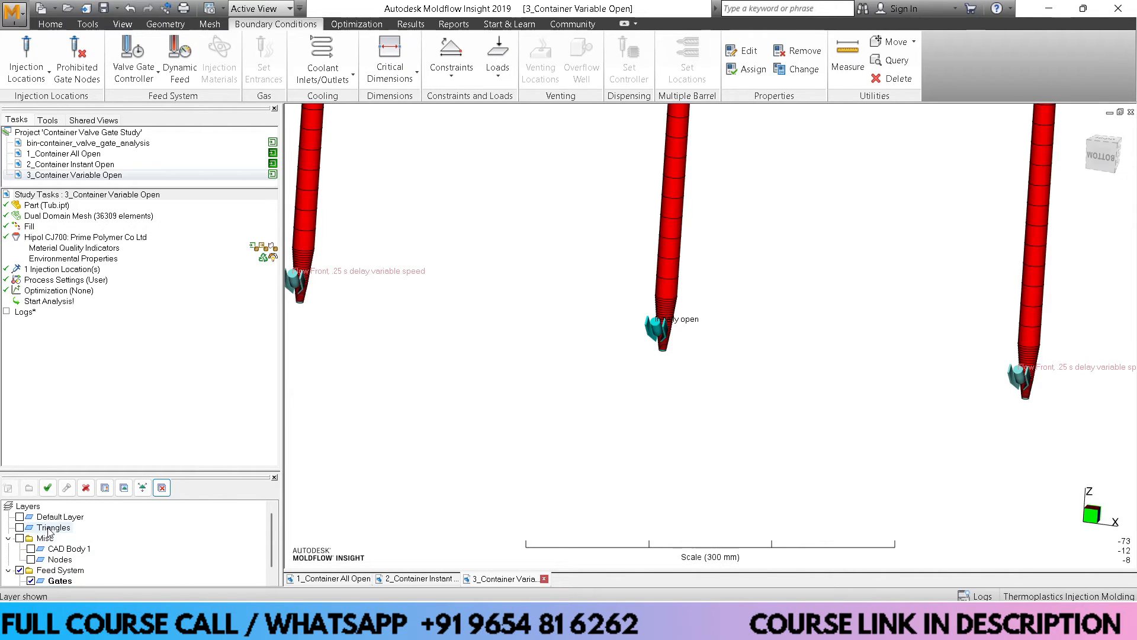
pyautogui.click(20, 527)
pyautogui.scroll(-2, 531, 322)
pyautogui.scroll(-3, 531, 318)
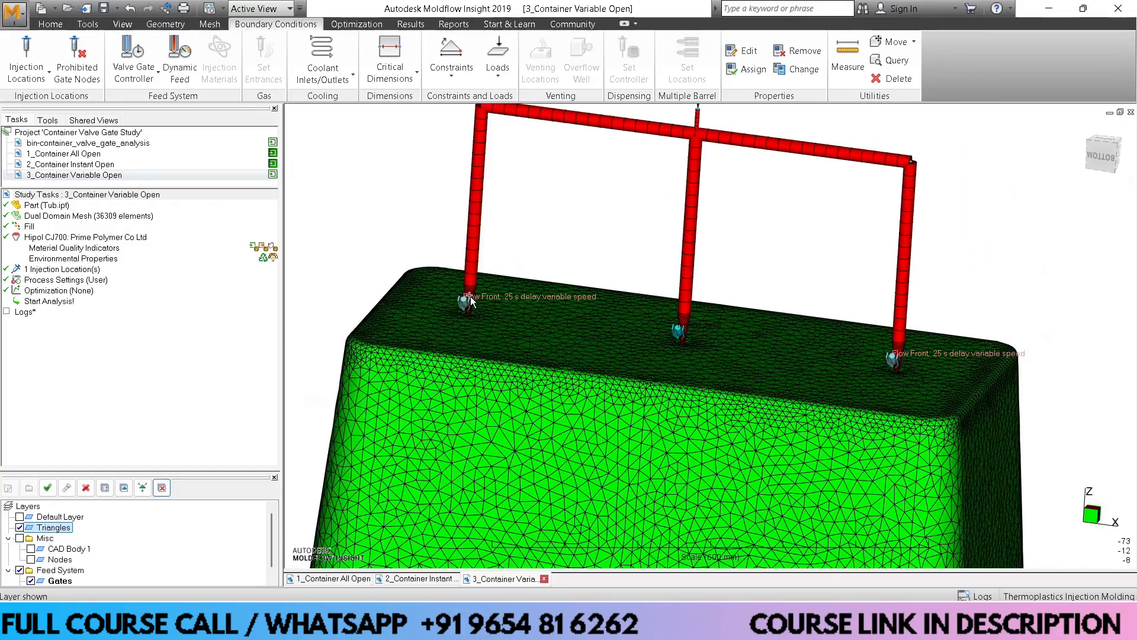
pyautogui.moveTo(543, 256); pyautogui.dragTo(567, 288, button='middle')
pyautogui.scroll(2, 528, 268)
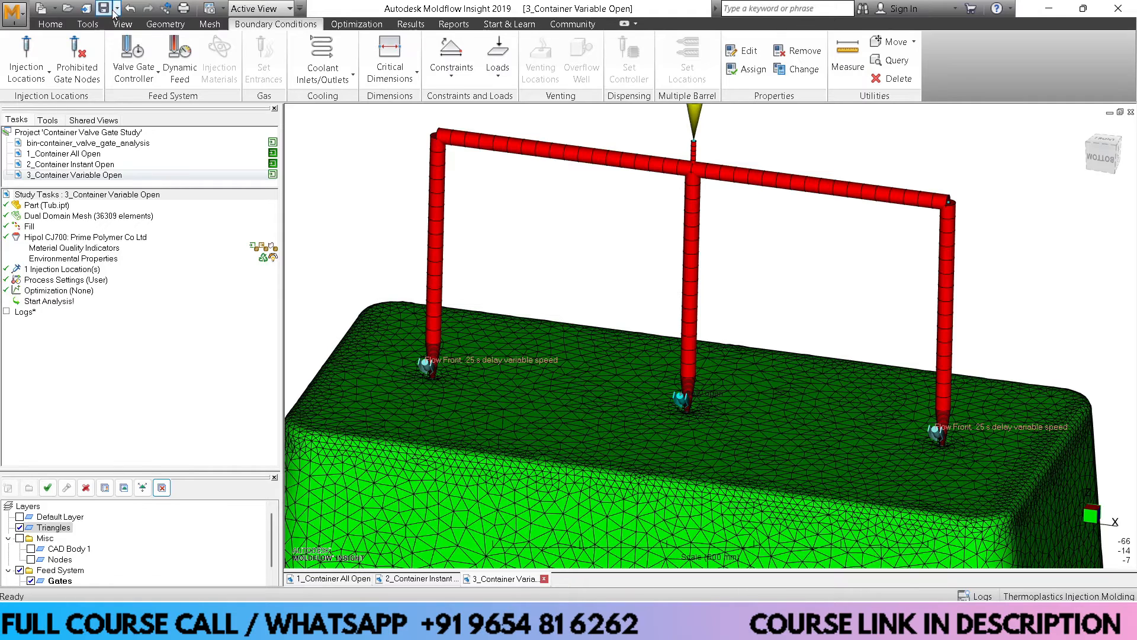
# Run a full analysis of the 3_Container Variable Open study, then close its completion message and hide the logs
pyautogui.click(51, 24)
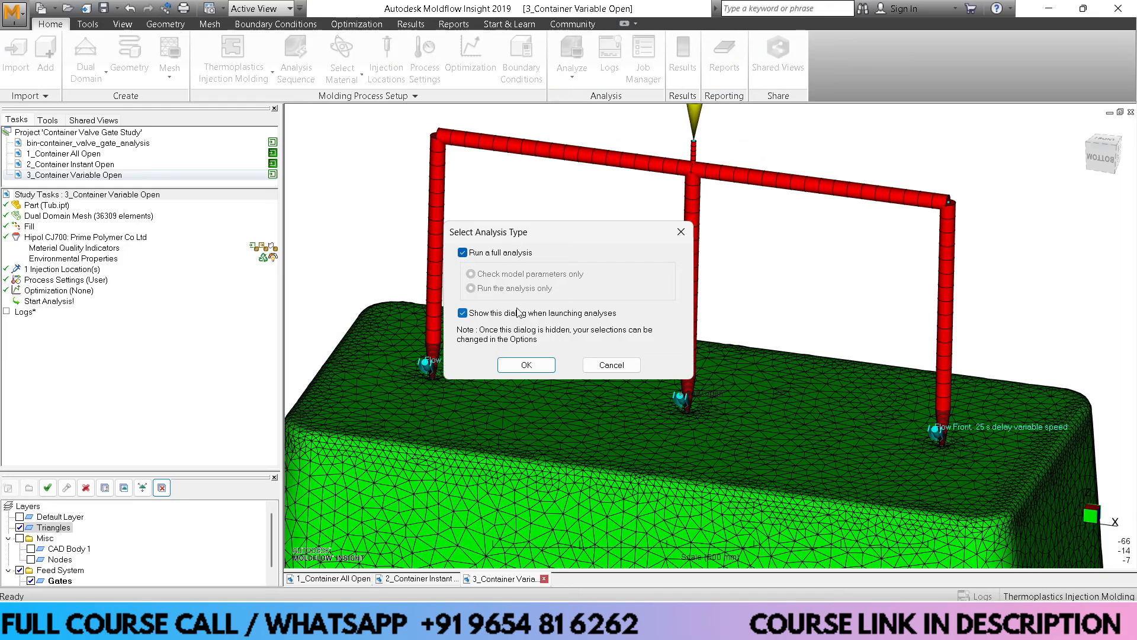
pyautogui.click(526, 365)
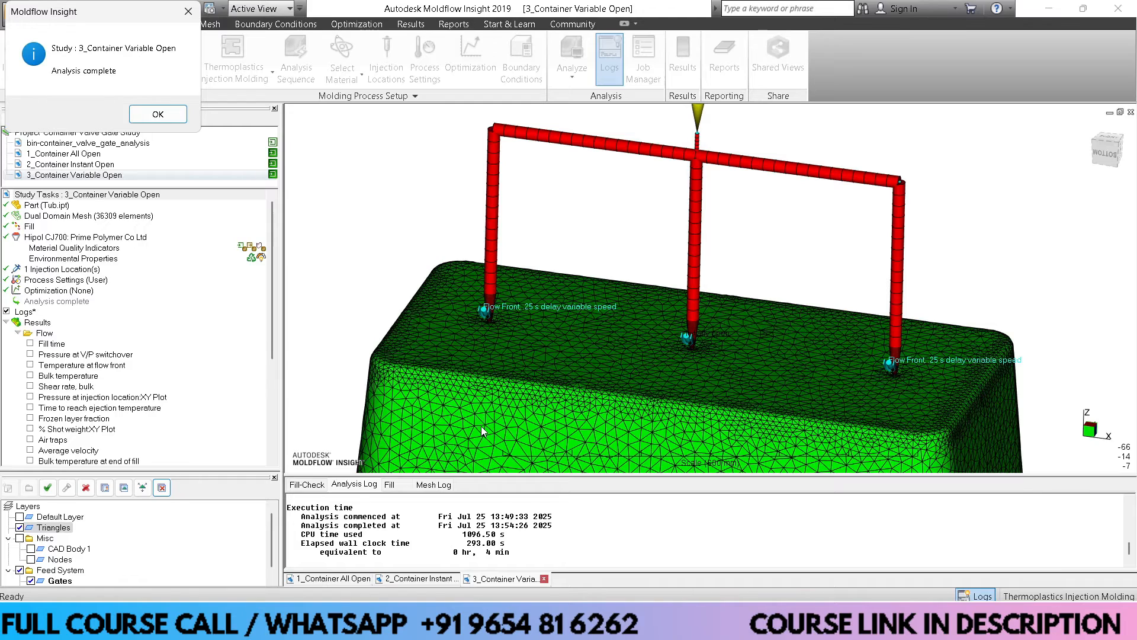
pyautogui.click(160, 114)
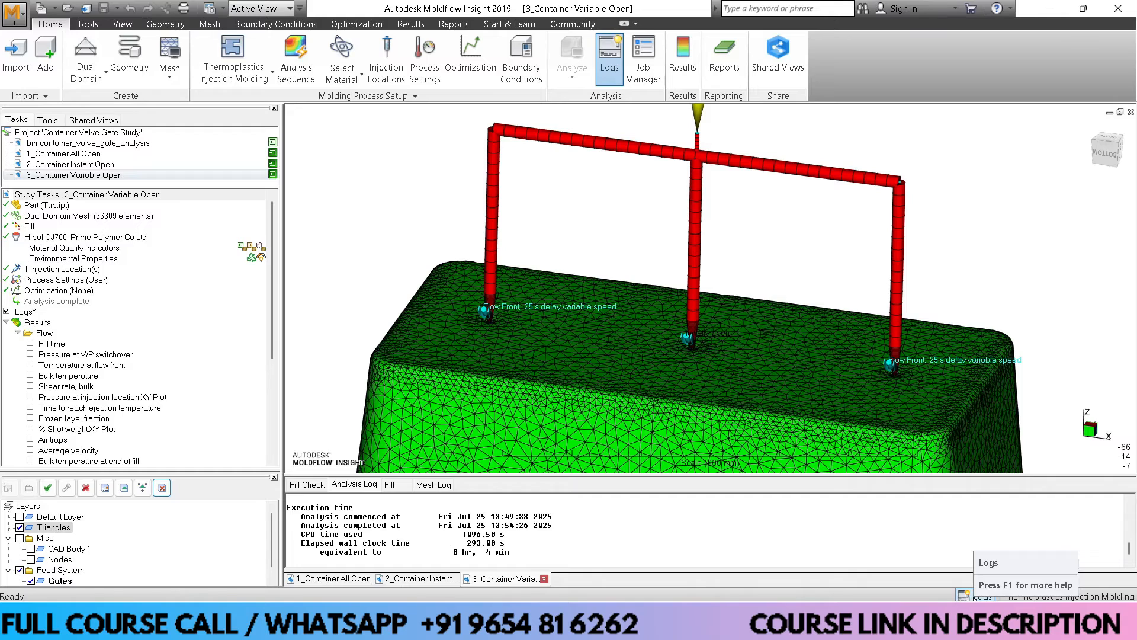
pyautogui.click(966, 595)
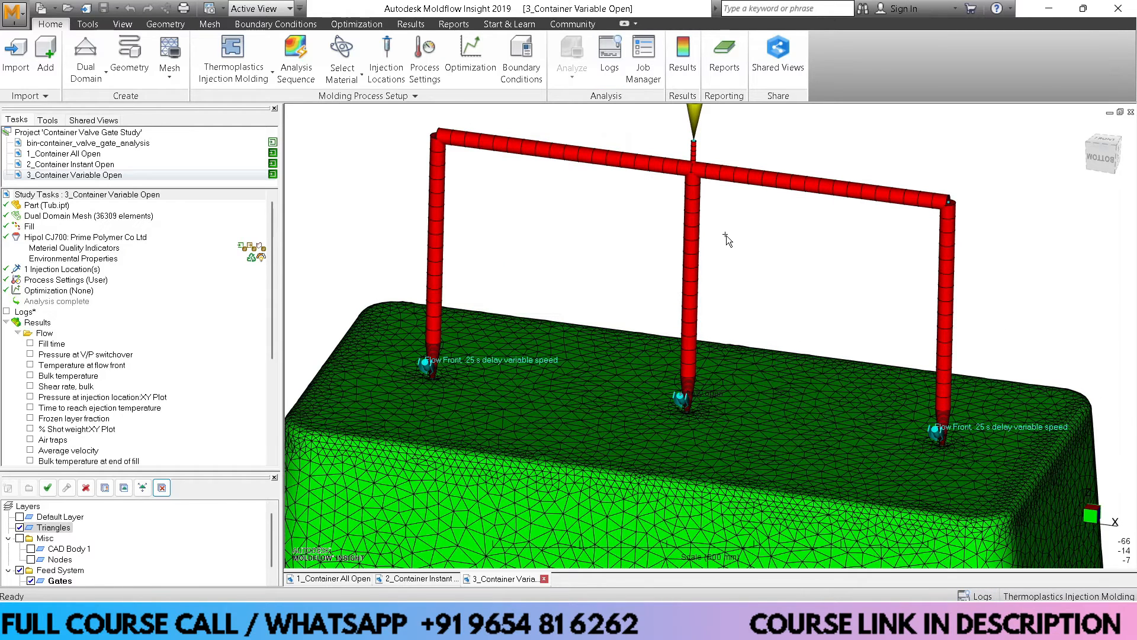
pyautogui.scroll(-3, 720, 236)
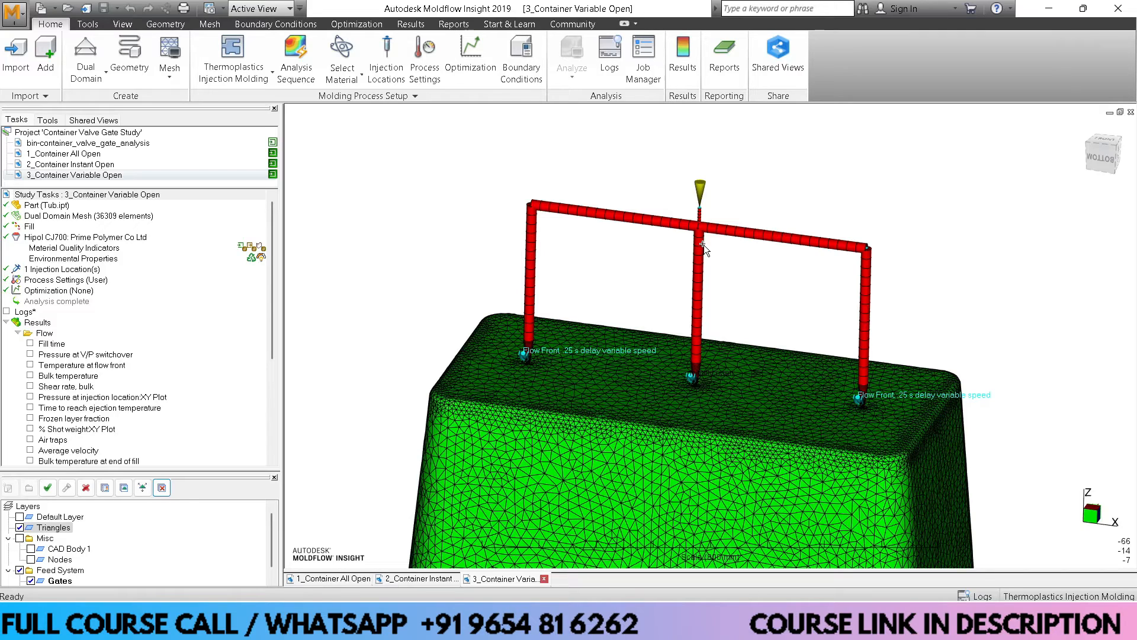
# Tile the three study windows side by side and arrange them as All Open, Instant Open, Variable Open
pyautogui.click(408, 25)
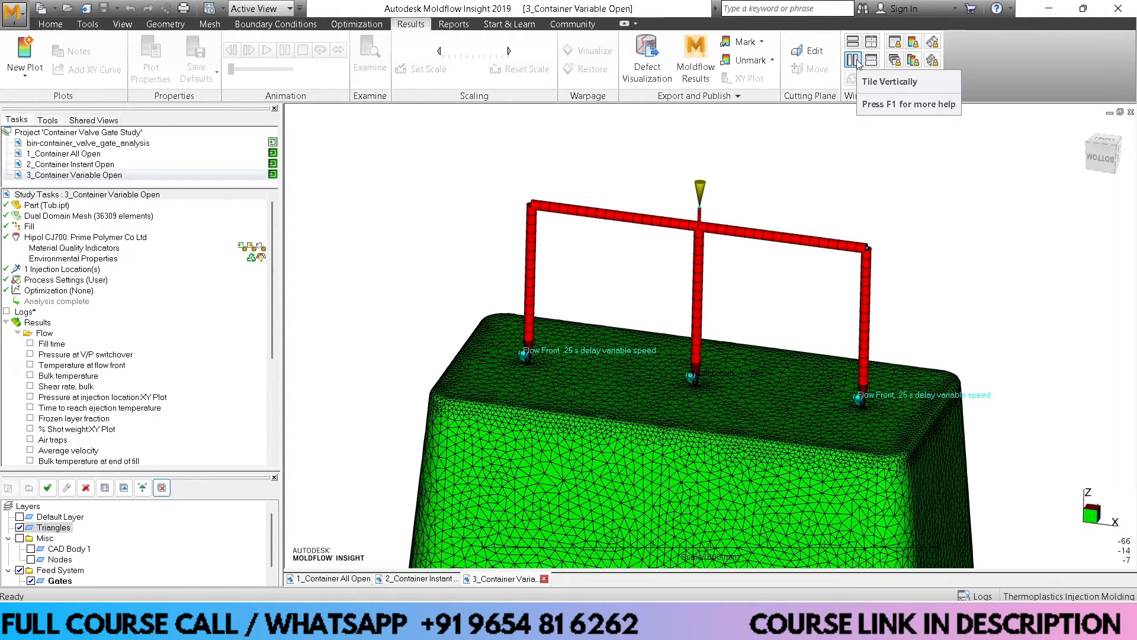
pyautogui.click(857, 61)
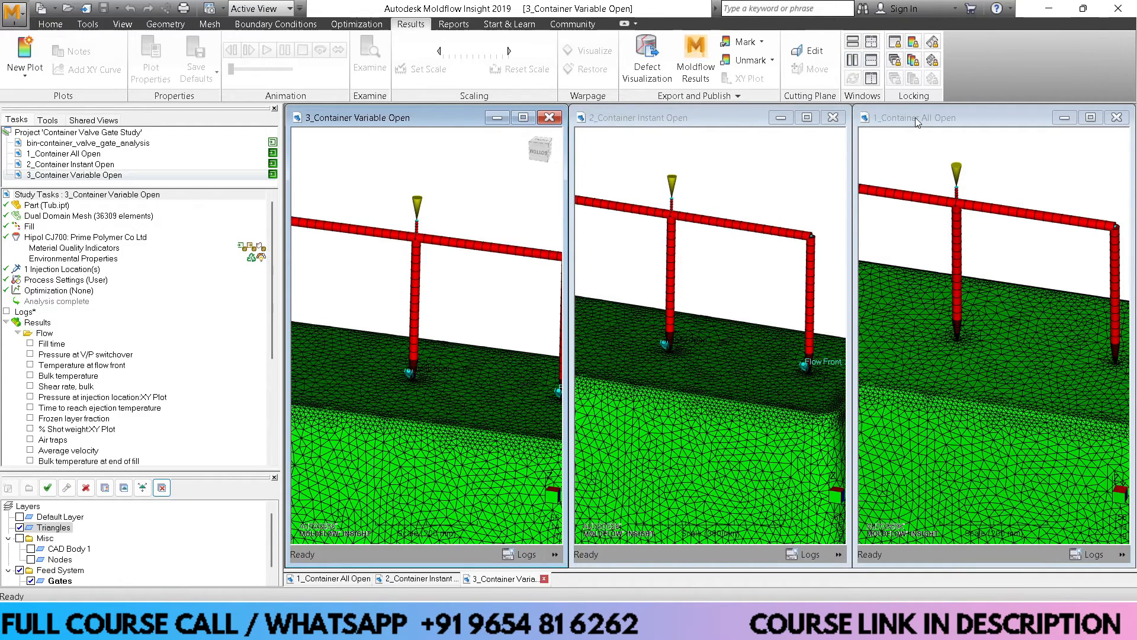
pyautogui.moveTo(915, 118); pyautogui.dragTo(350, 115)
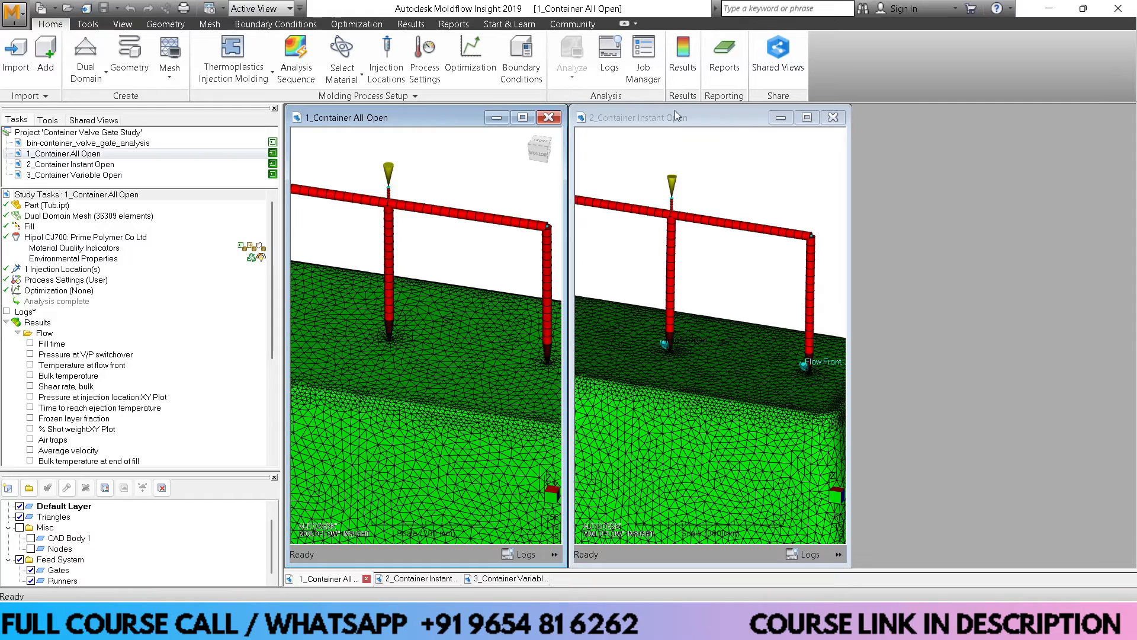
pyautogui.click(506, 579)
pyautogui.moveTo(412, 111); pyautogui.dragTo(978, 112)
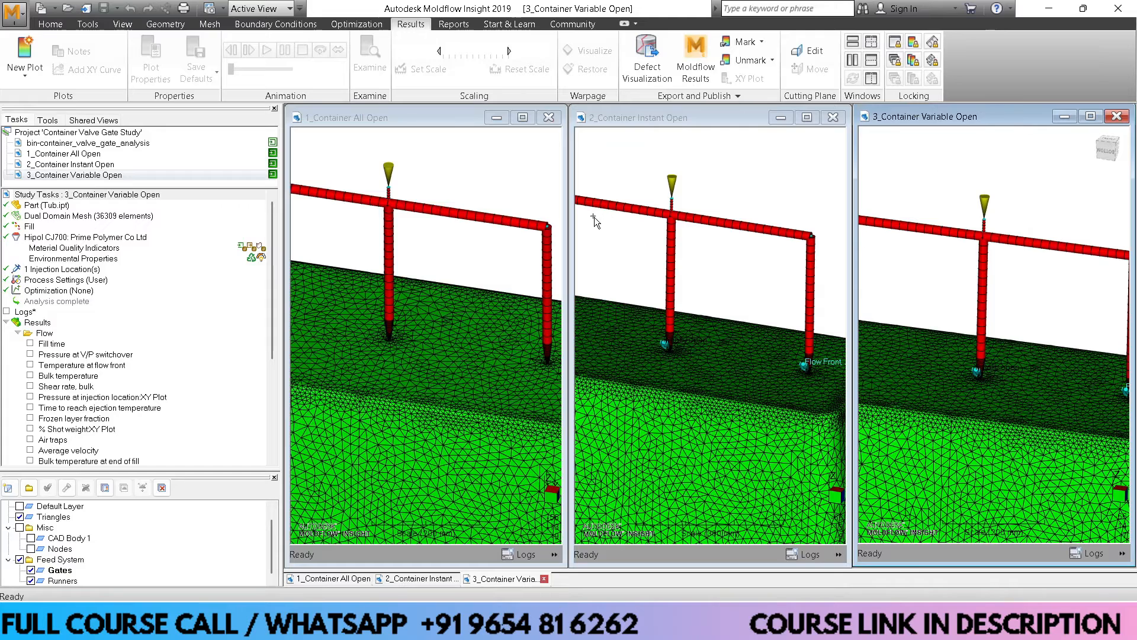
# Fit the whole container into each study window, resetting and rotating the Instant Open model to a similar angled orientation
pyautogui.click(464, 176)
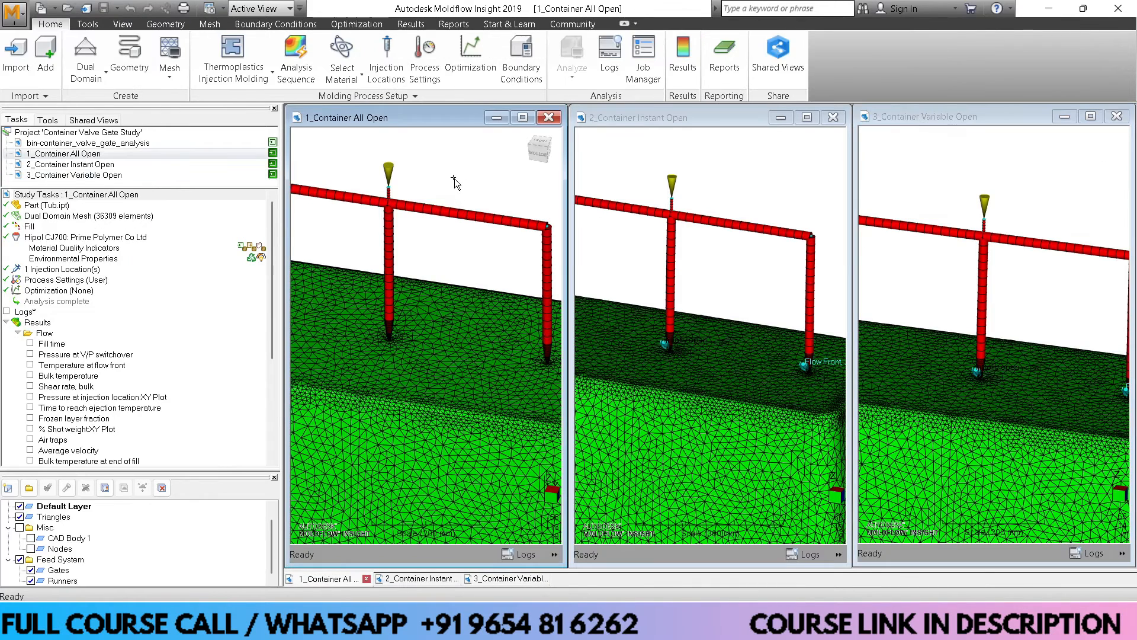
pyautogui.rightClick(454, 179)
pyautogui.click(514, 357)
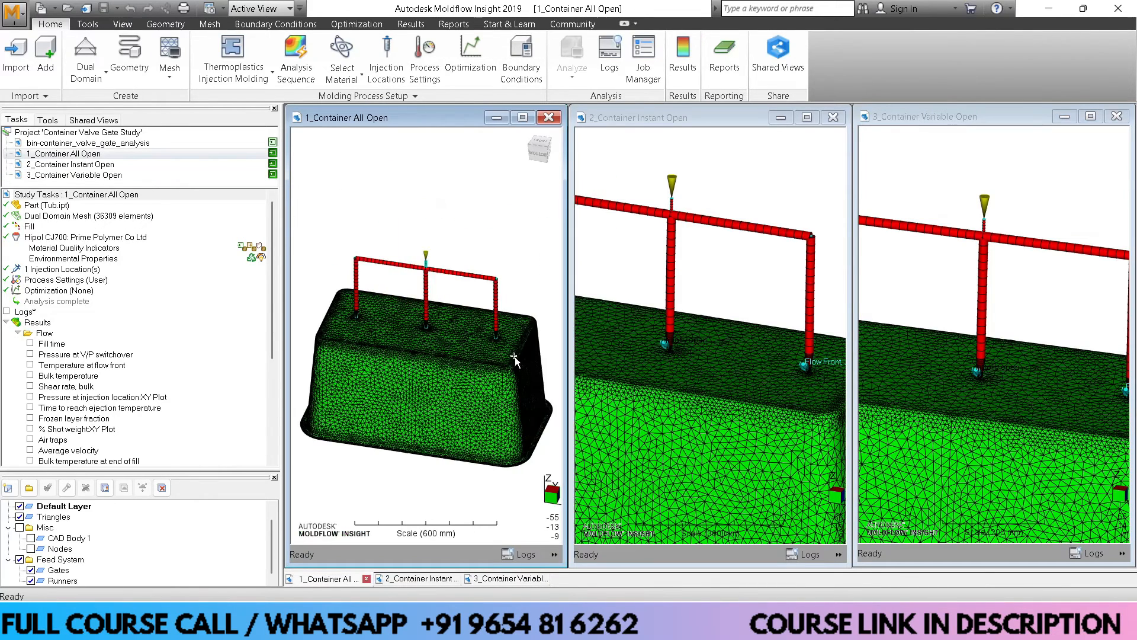
pyautogui.rightClick(758, 183)
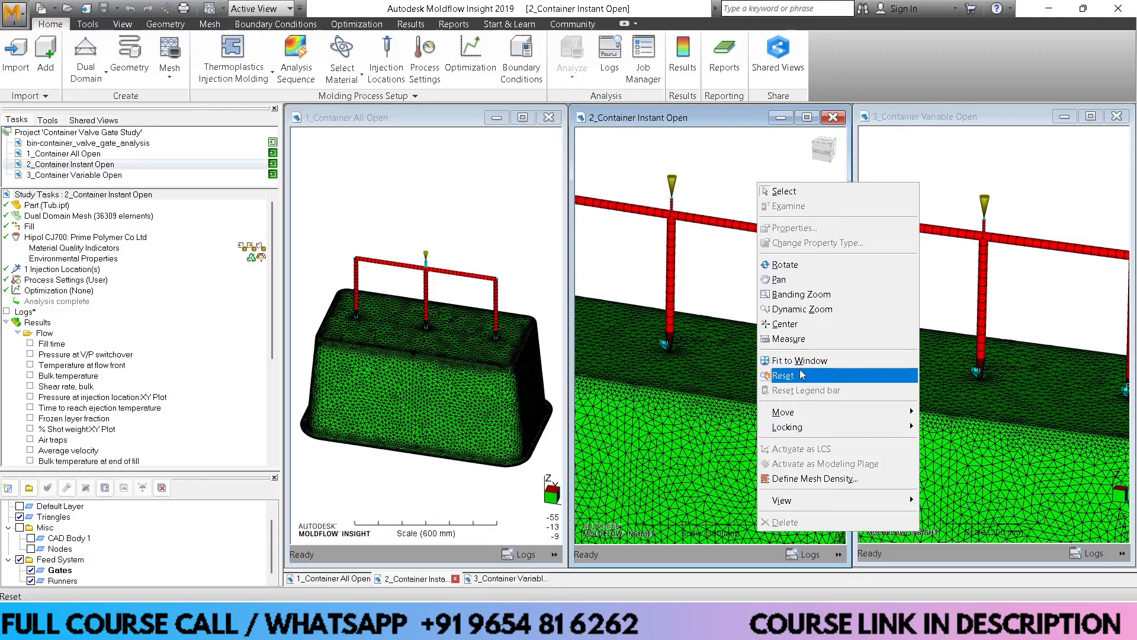
pyautogui.click(802, 375)
pyautogui.rightClick(757, 194)
pyautogui.click(793, 373)
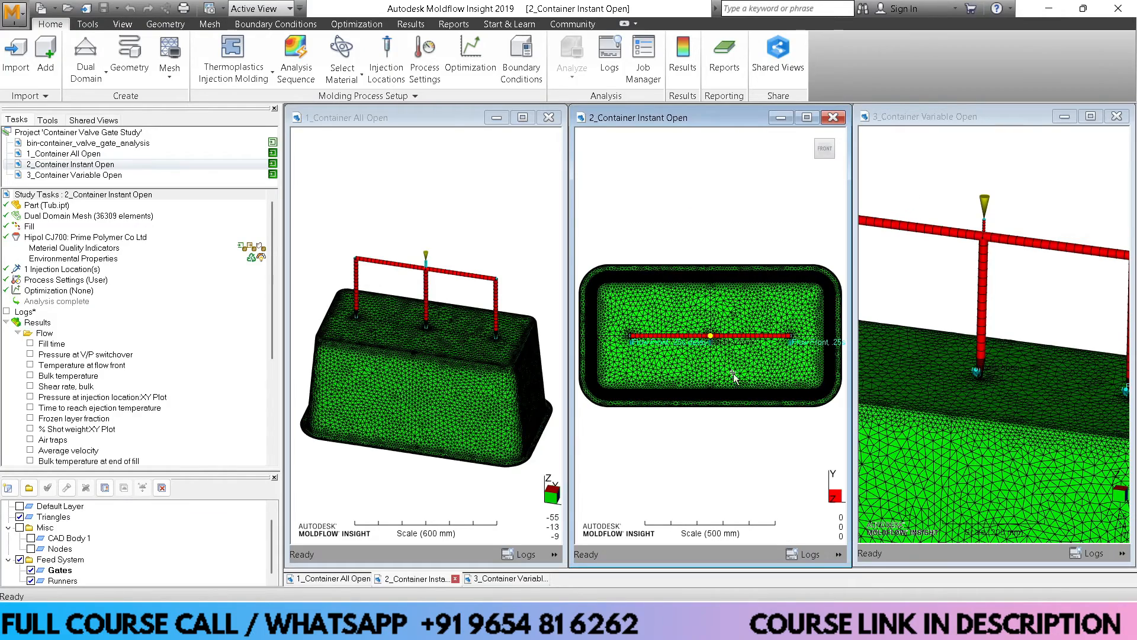
pyautogui.moveTo(734, 376); pyautogui.dragTo(690, 309, button='middle')
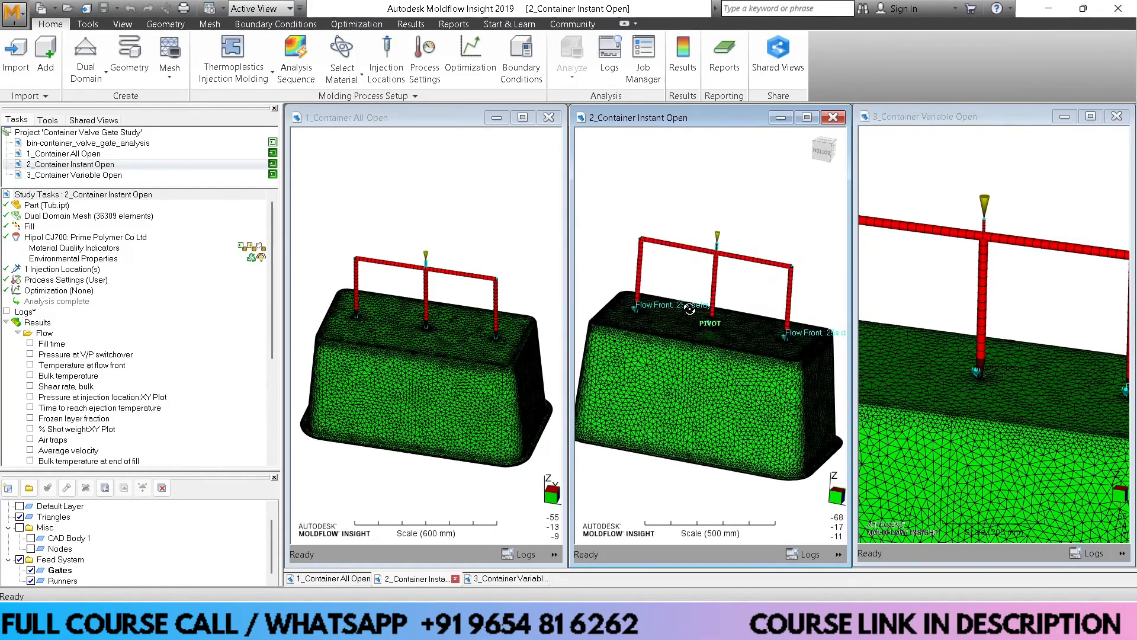
pyautogui.rightClick(1008, 150)
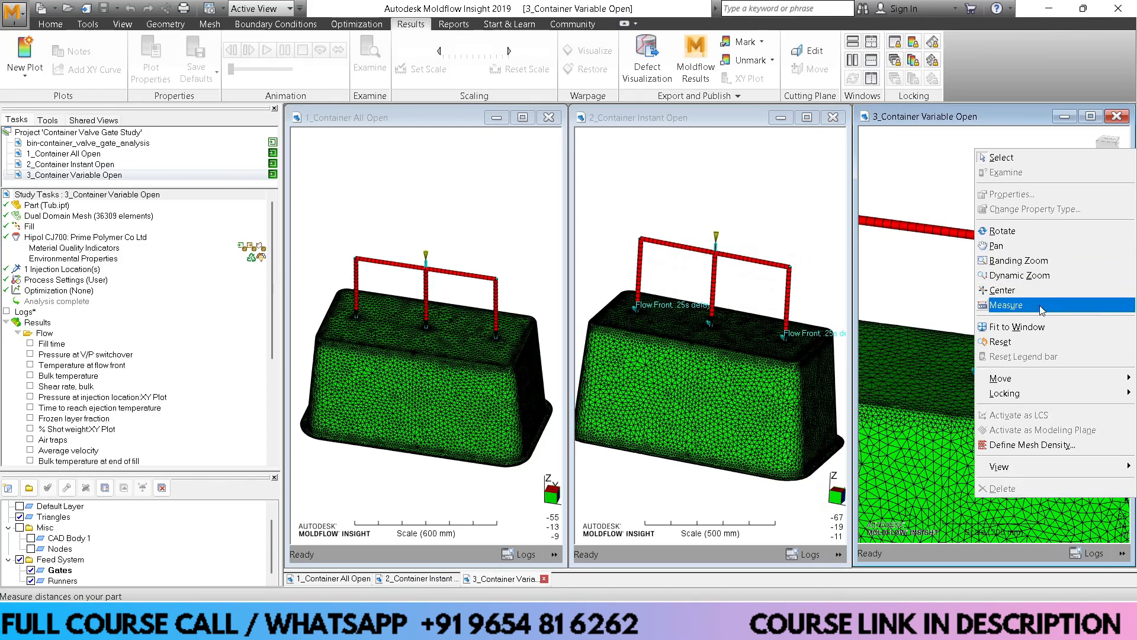
pyautogui.click(1037, 327)
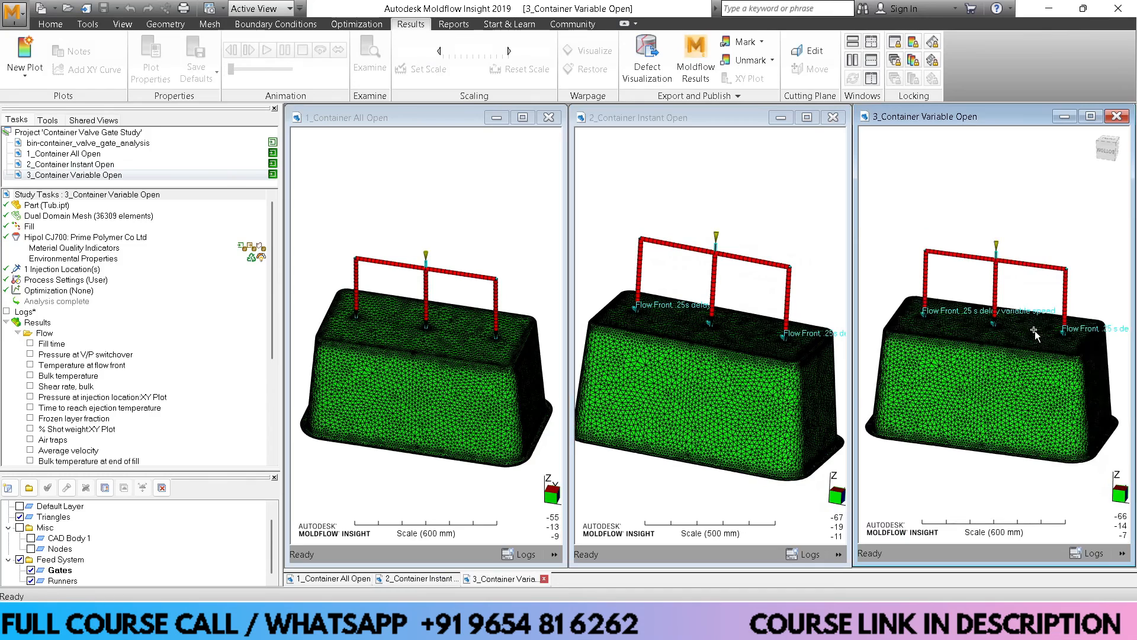
pyautogui.click(415, 162)
pyautogui.click(690, 168)
pyautogui.click(941, 164)
pyautogui.click(625, 186)
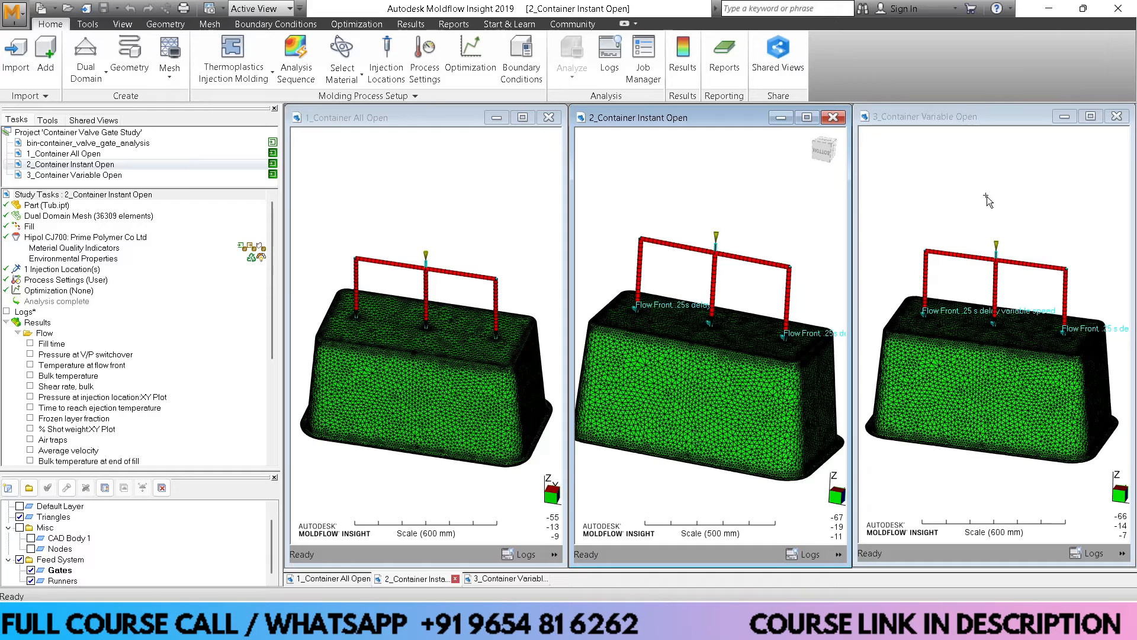
# Lock the views, plots and animations together across all three study windows, using the Variable Open study as the reference
pyautogui.click(1003, 187)
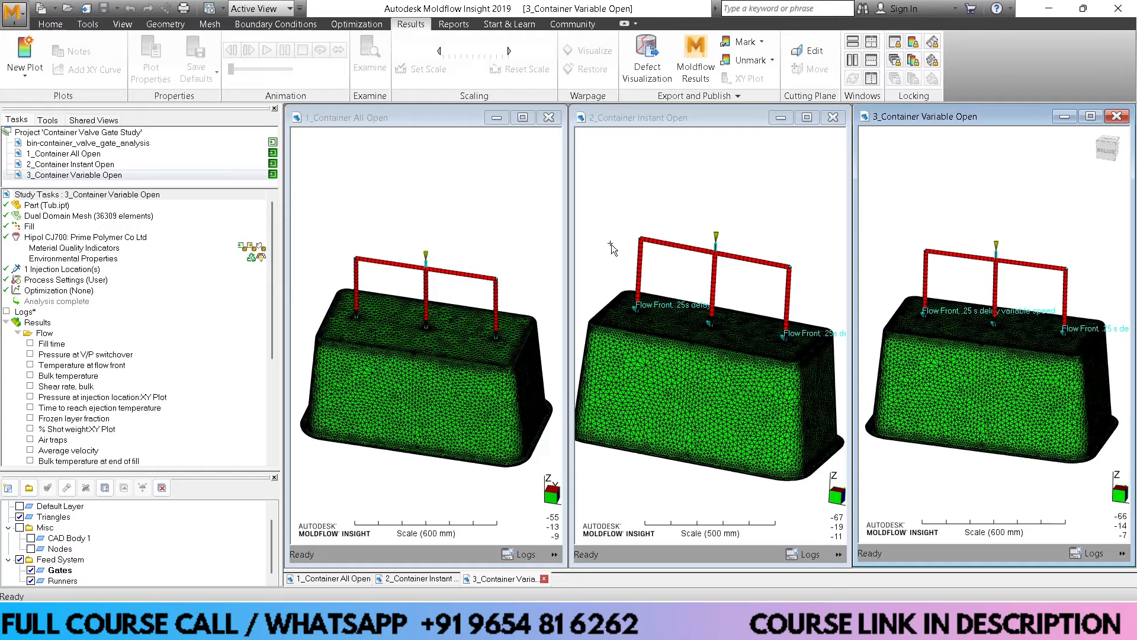
pyautogui.click(894, 60)
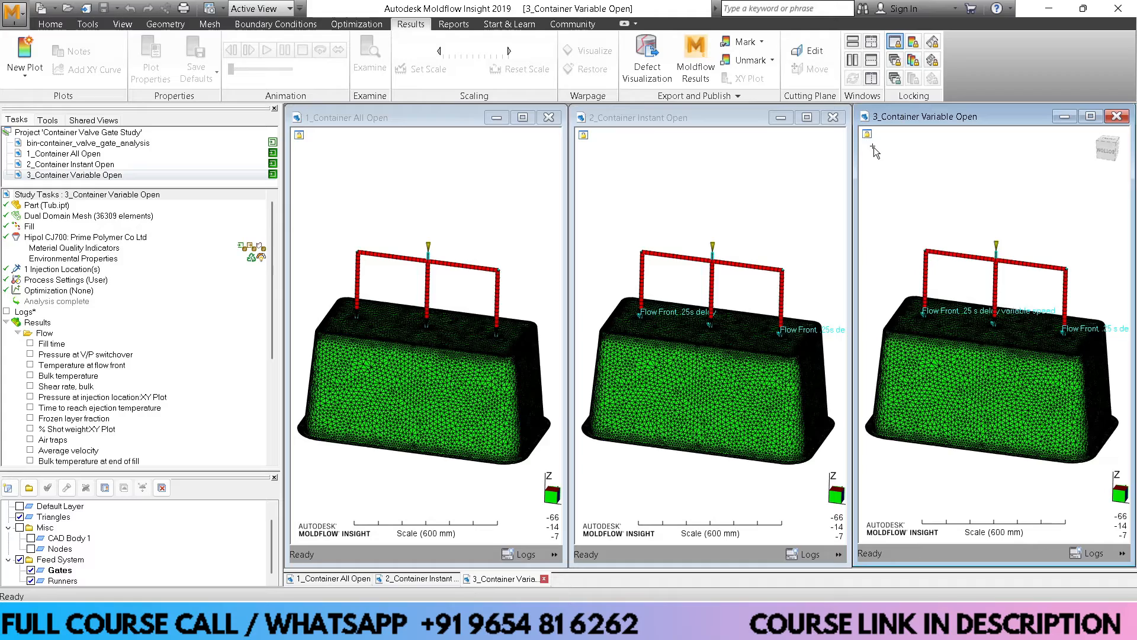
pyautogui.click(913, 62)
pyautogui.click(932, 41)
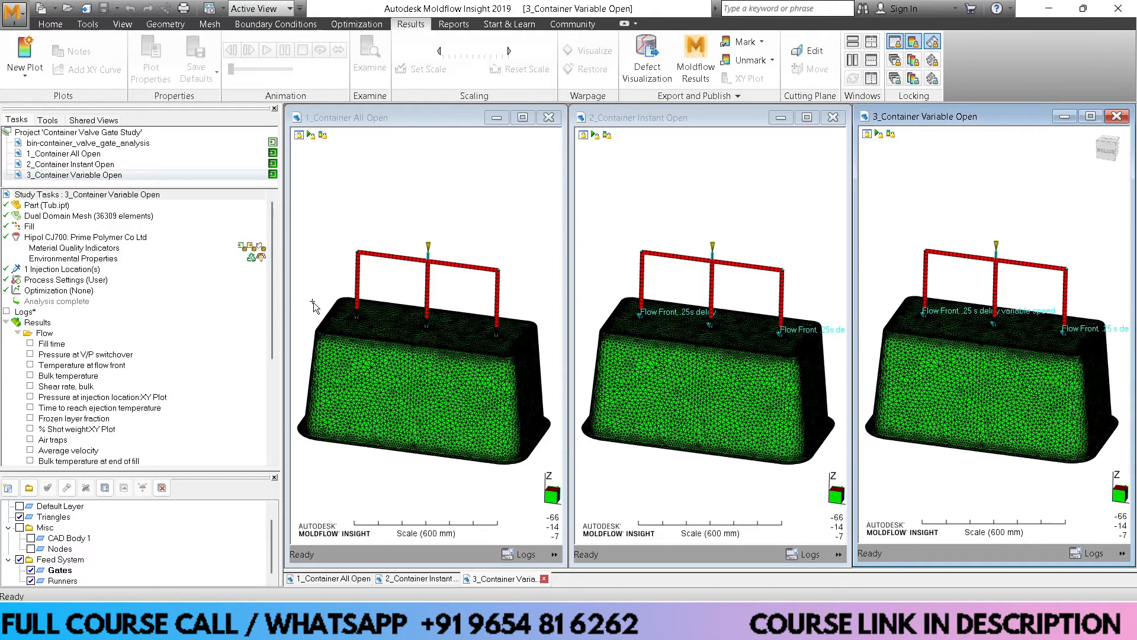
# Make the All Open study active, fit its model and display the Weld lines result for comparing the three studies
pyautogui.rightClick(385, 170)
pyautogui.click(446, 347)
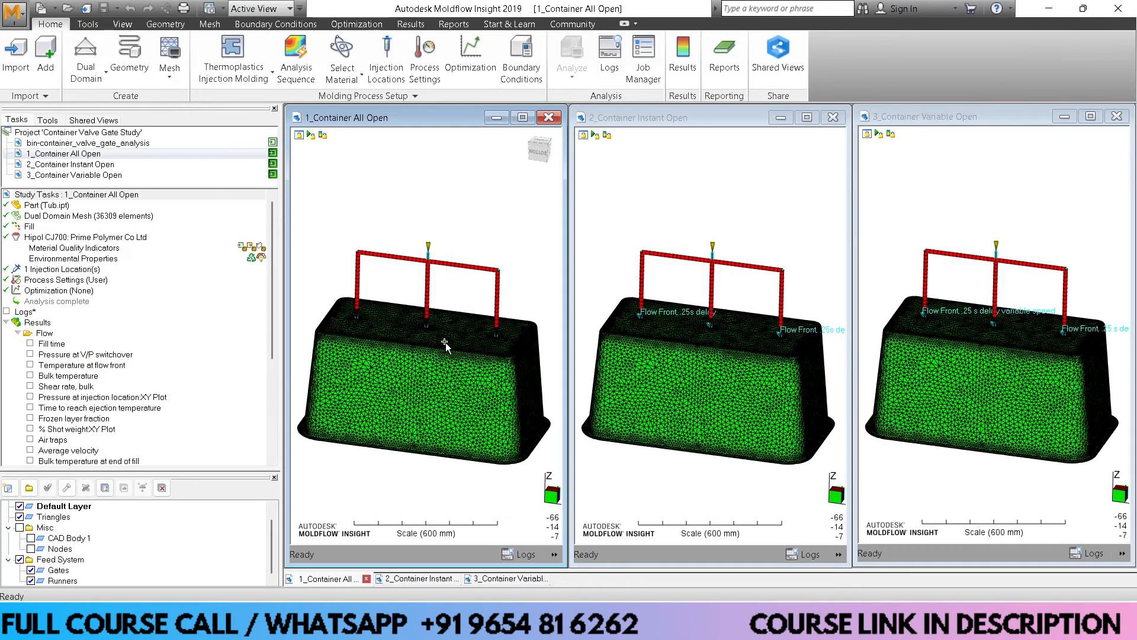
pyautogui.scroll(-1, 85, 355)
pyautogui.scroll(-1, 84, 355)
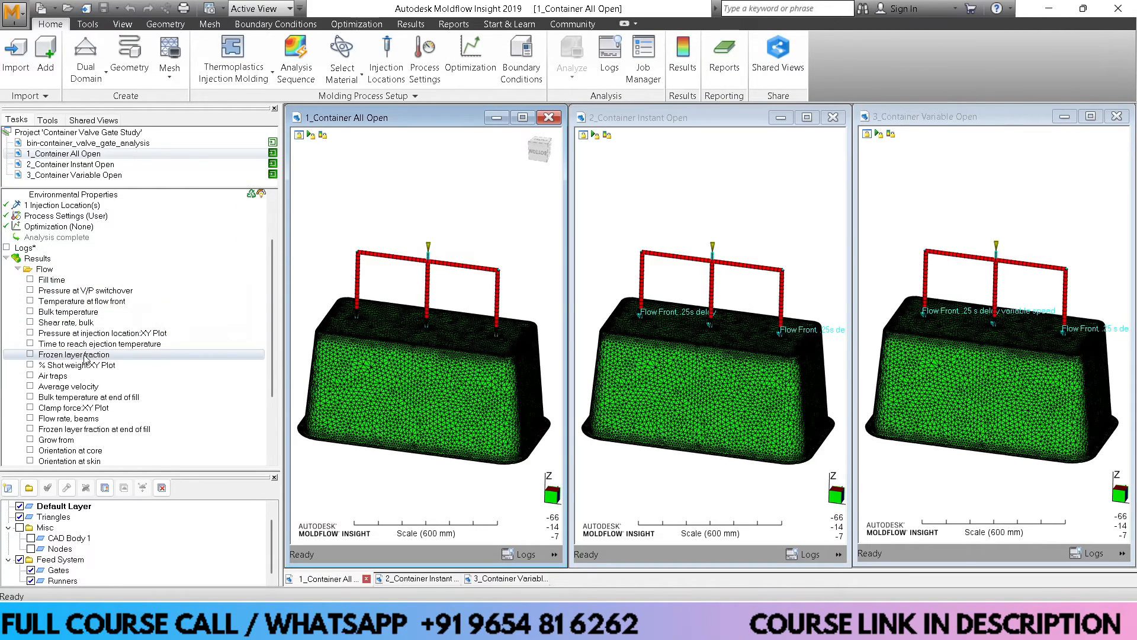
pyautogui.scroll(-1, 84, 358)
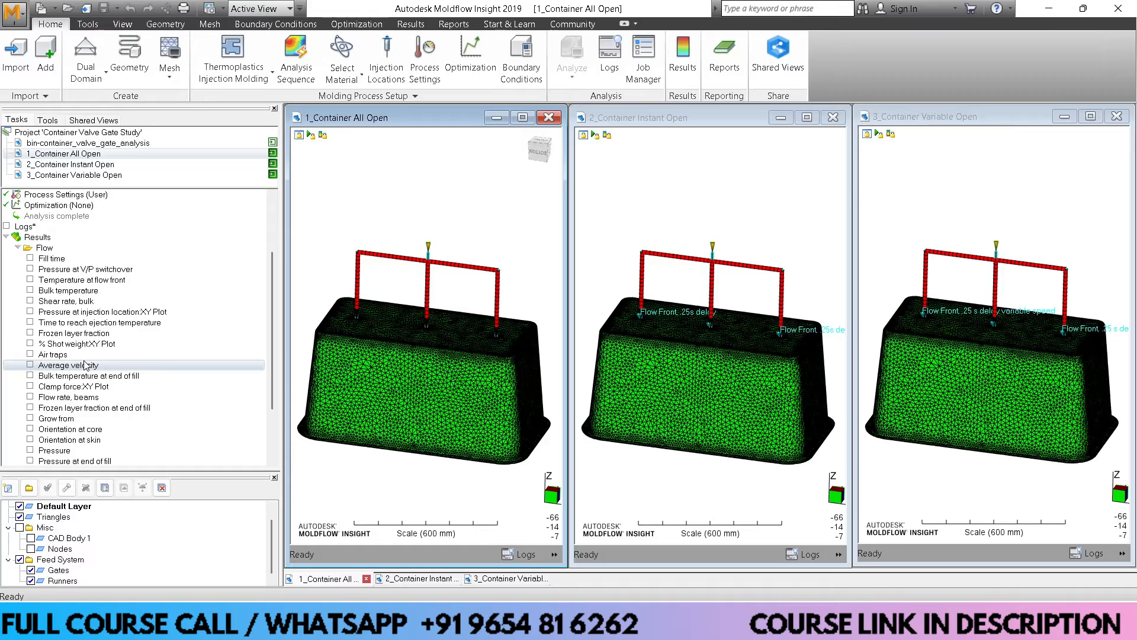
pyautogui.scroll(-3, 85, 365)
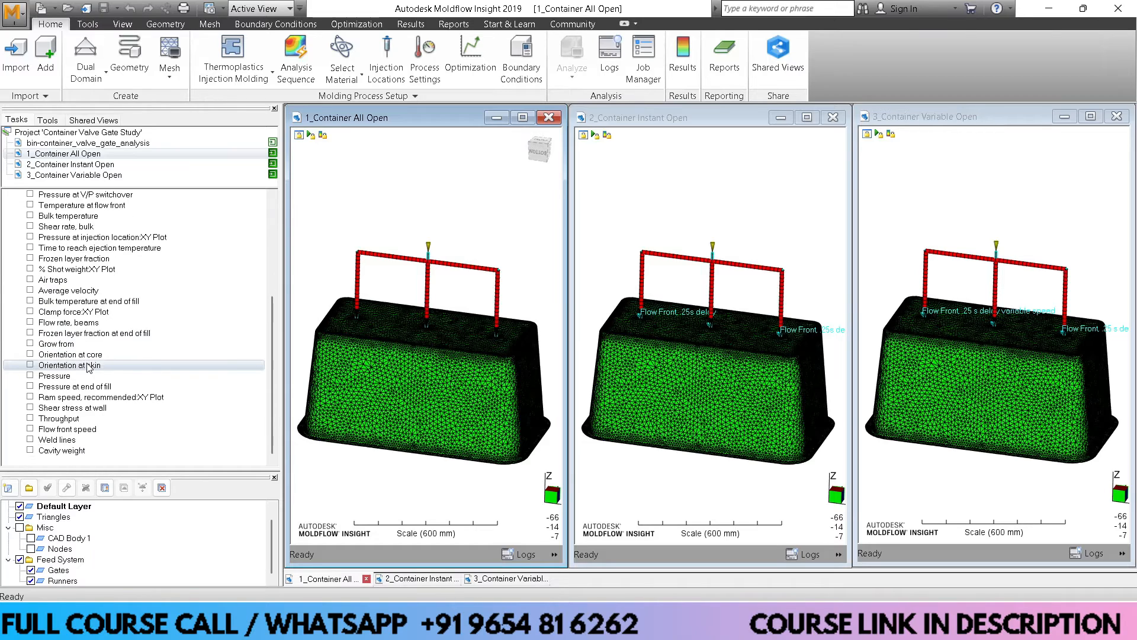
pyautogui.click(31, 440)
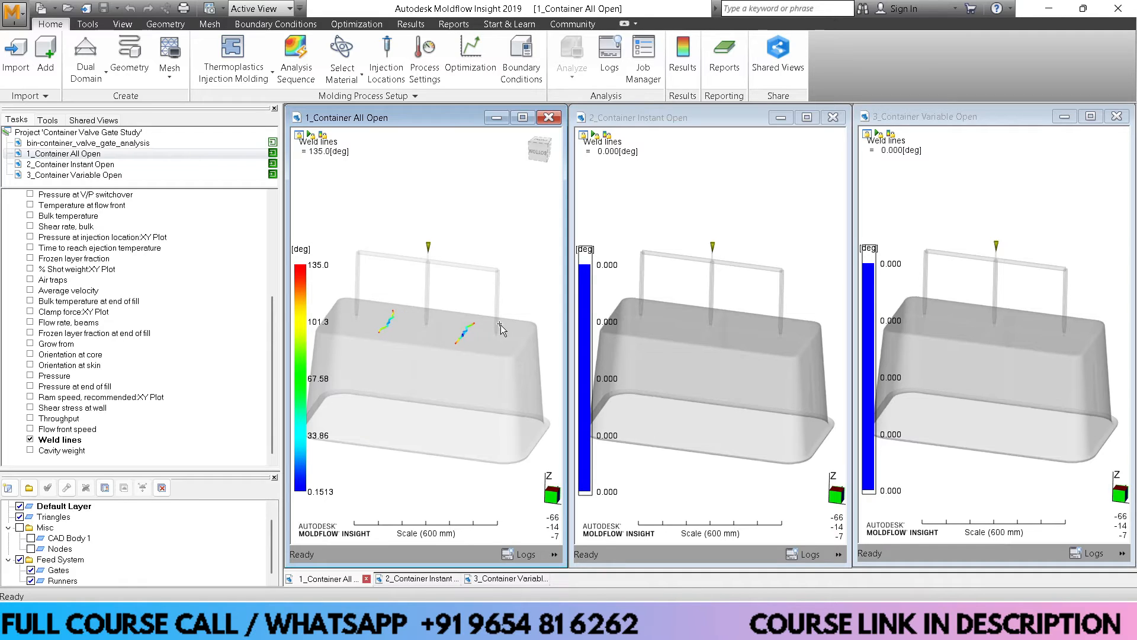
# Display the Fill time result and play the synchronized filling animation in a continuous loop
pyautogui.scroll(4, 119, 331)
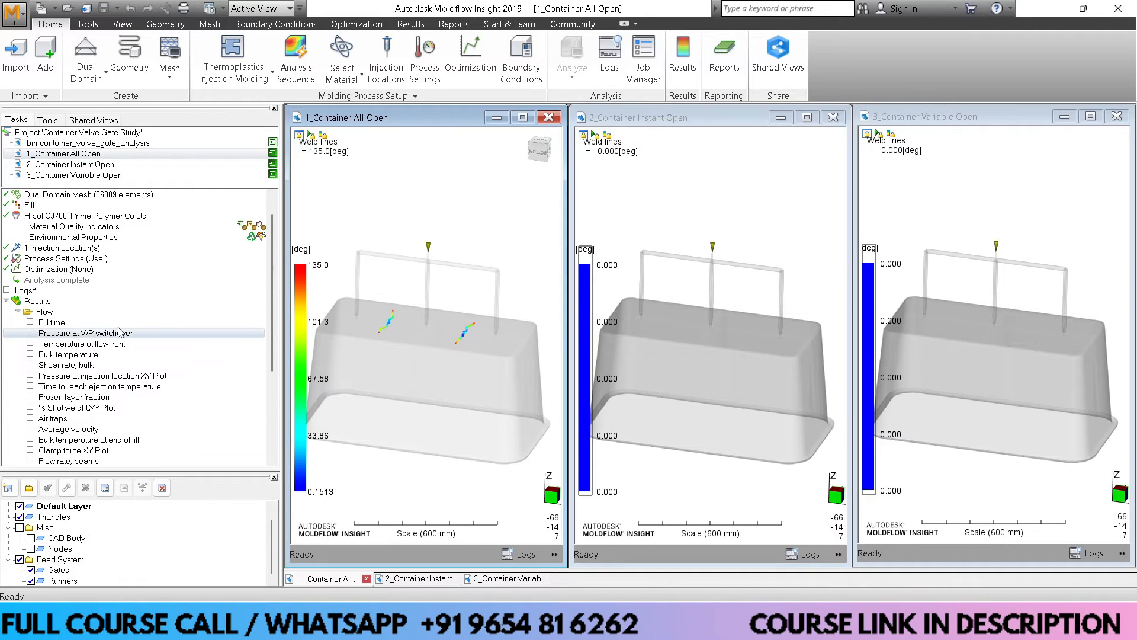
pyautogui.click(31, 323)
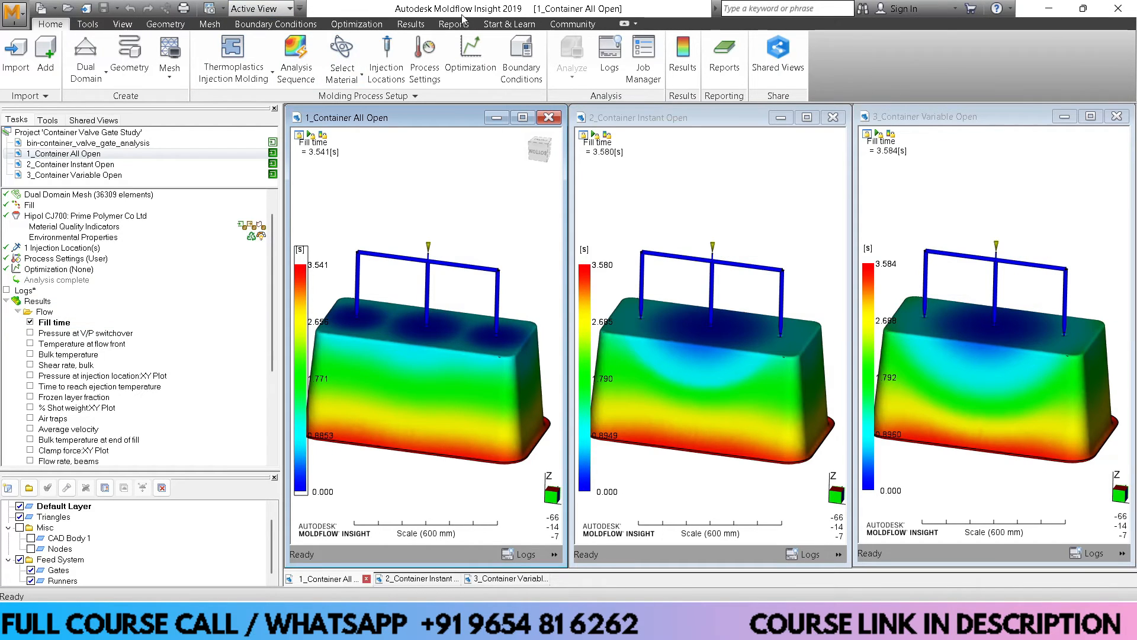
pyautogui.click(411, 23)
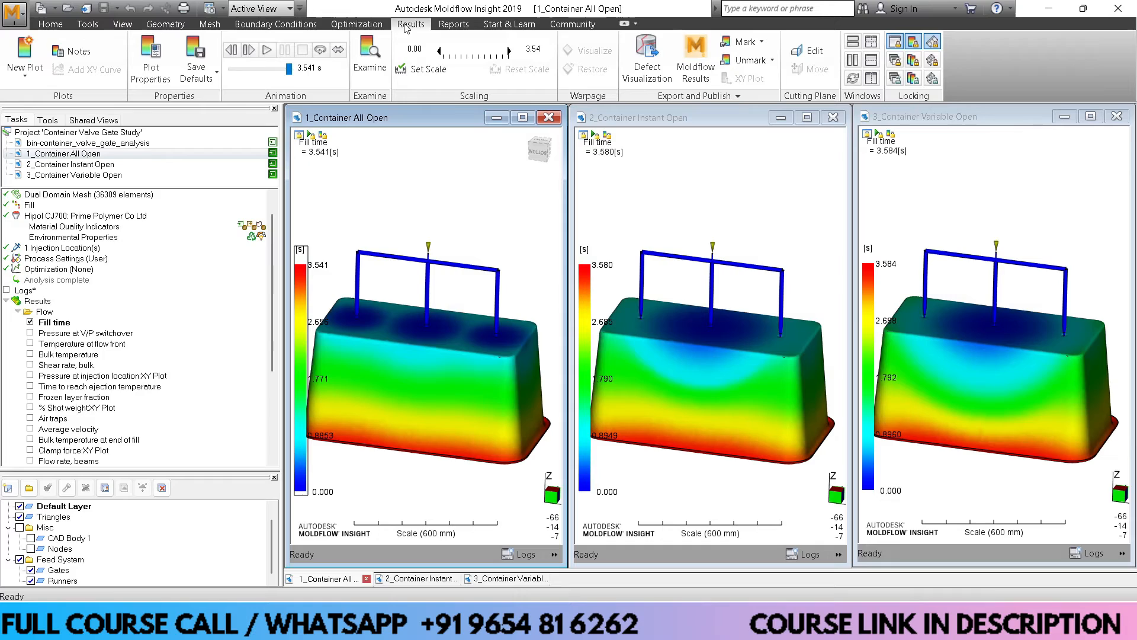
pyautogui.click(267, 51)
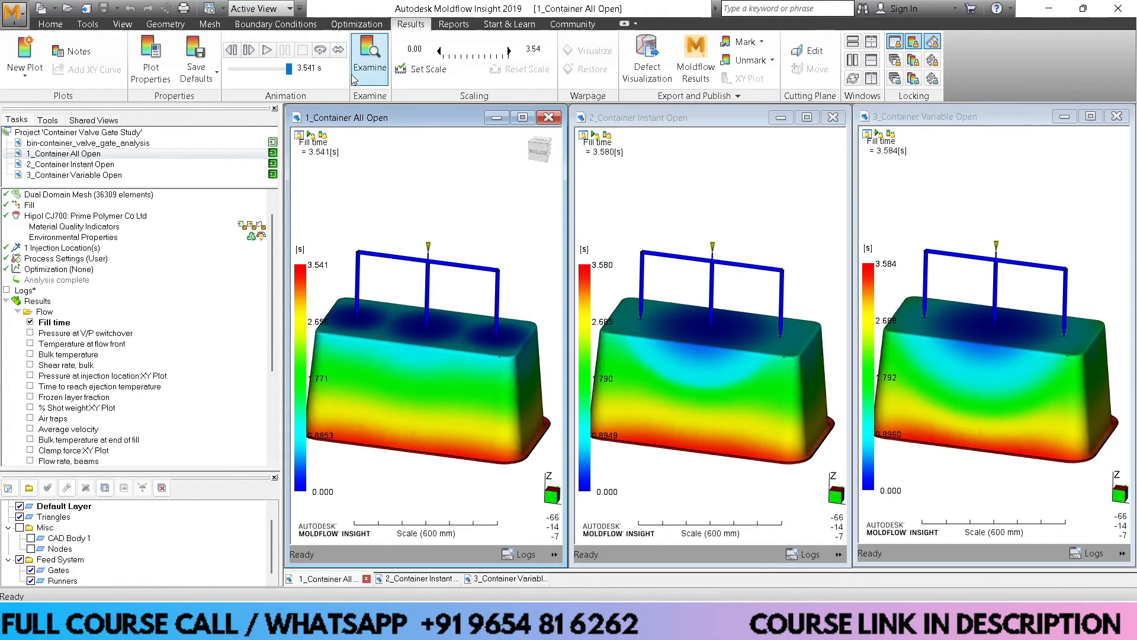
pyautogui.click(321, 51)
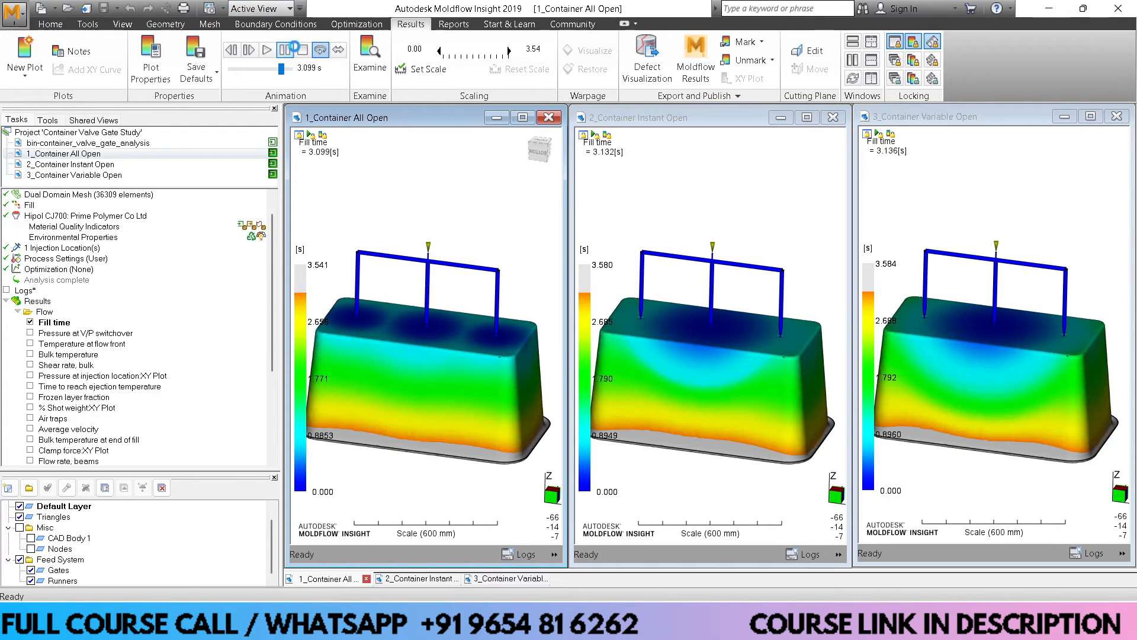
# Stop the looping animation and advance the Fill time result frame by frame to about 0.59 s in the All Open study
pyautogui.click(302, 51)
pyautogui.click(254, 51)
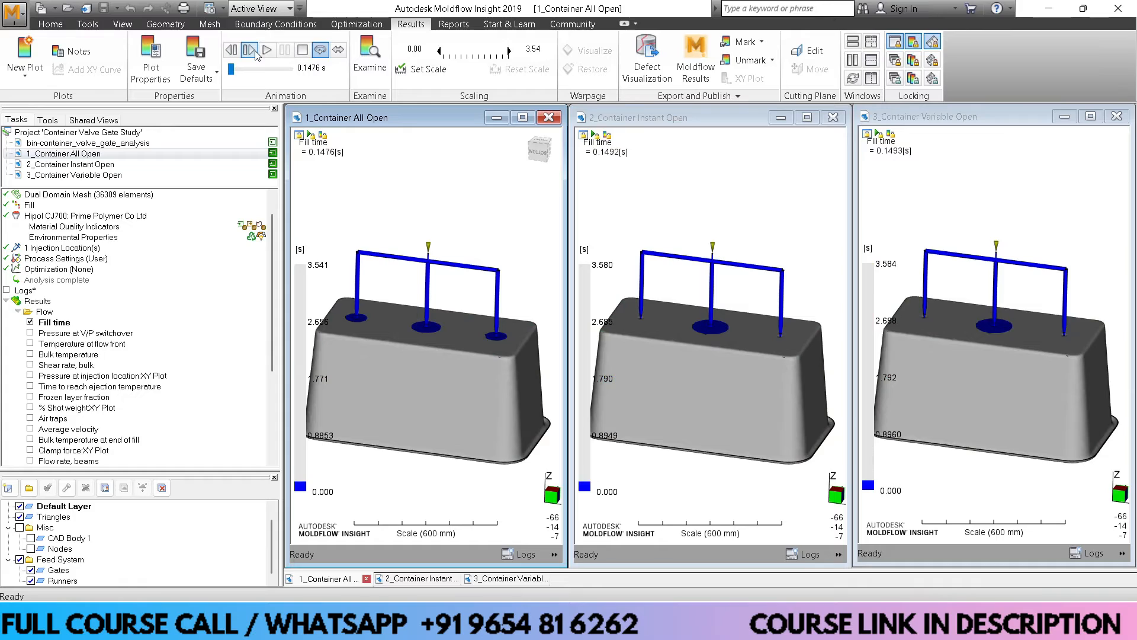
pyautogui.click(255, 52)
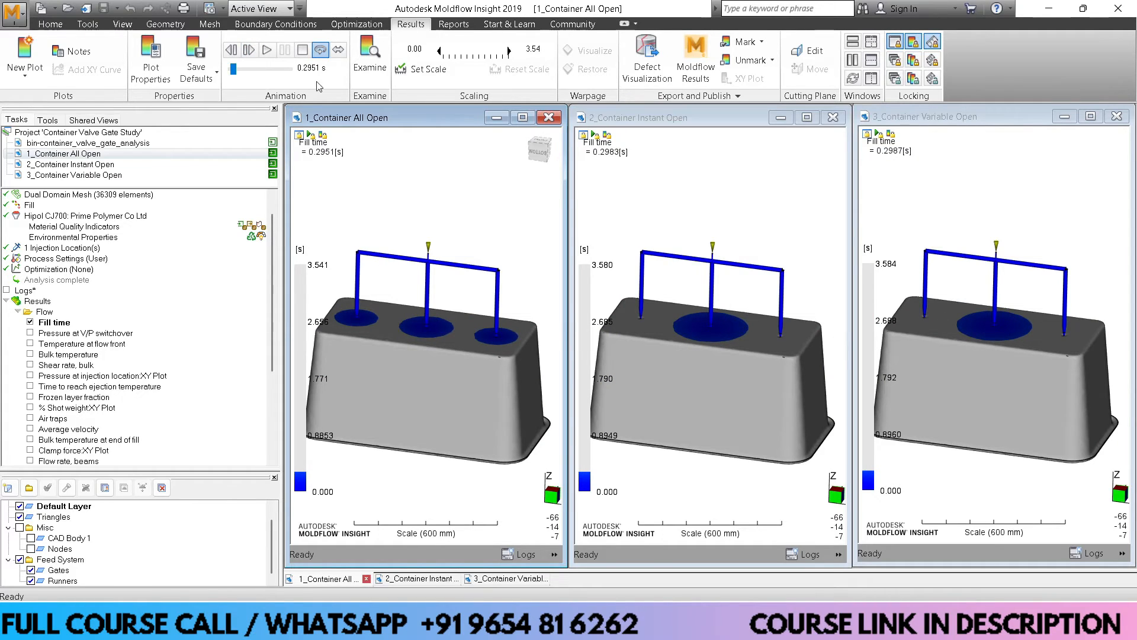
pyautogui.click(251, 51)
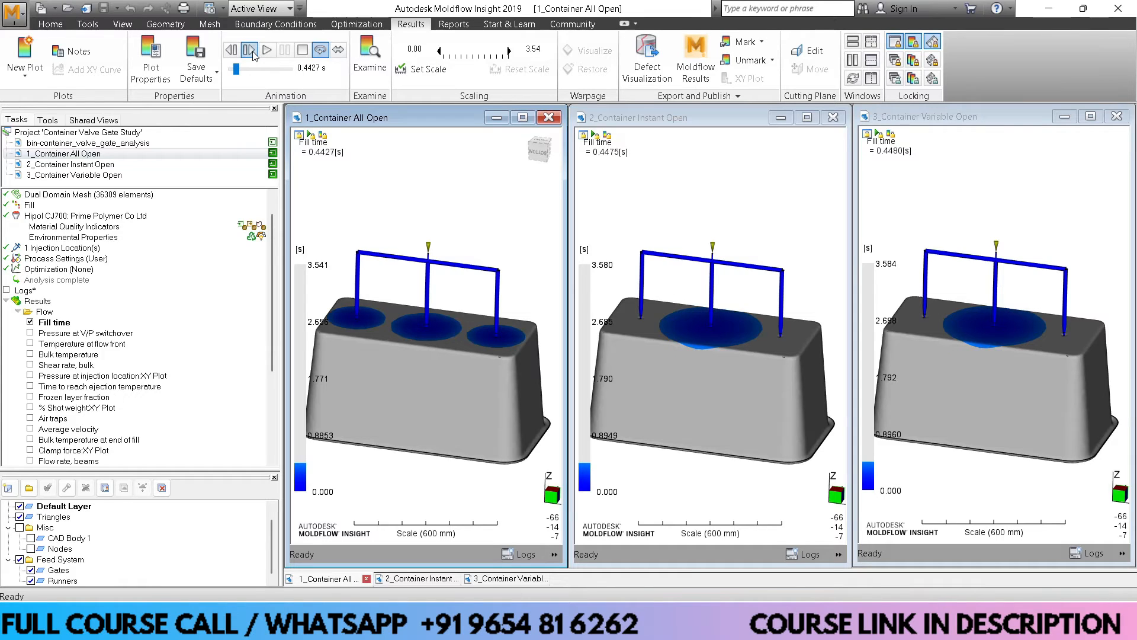
pyautogui.click(252, 51)
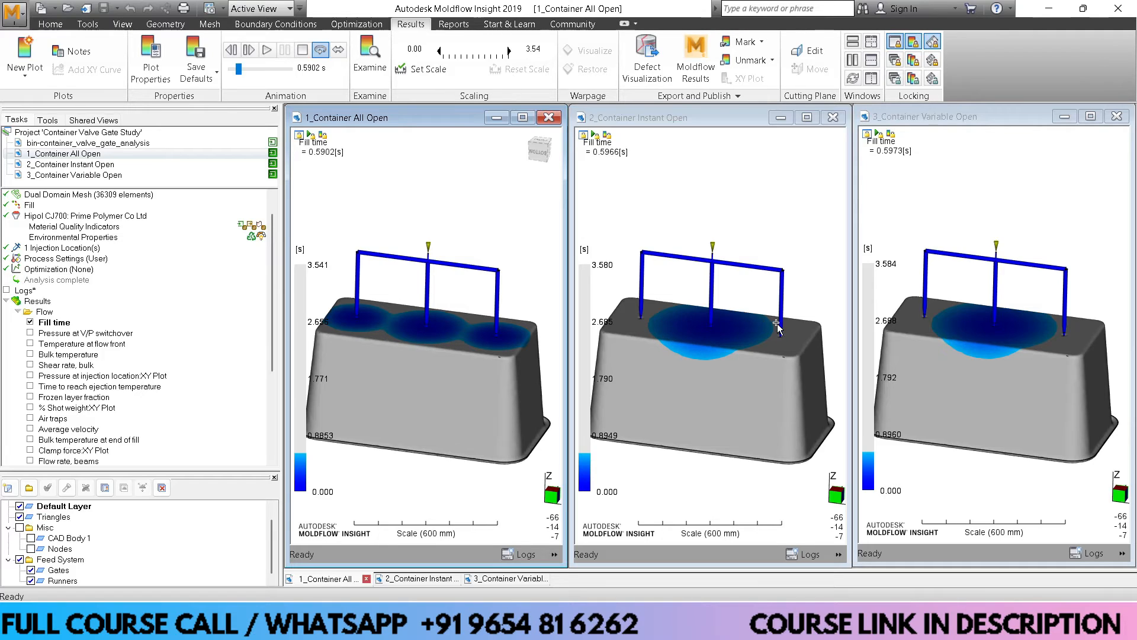
# Advance the Fill time frames to about 2.21 s in the All Open study, comparing flow around the outer gates
pyautogui.click(256, 53)
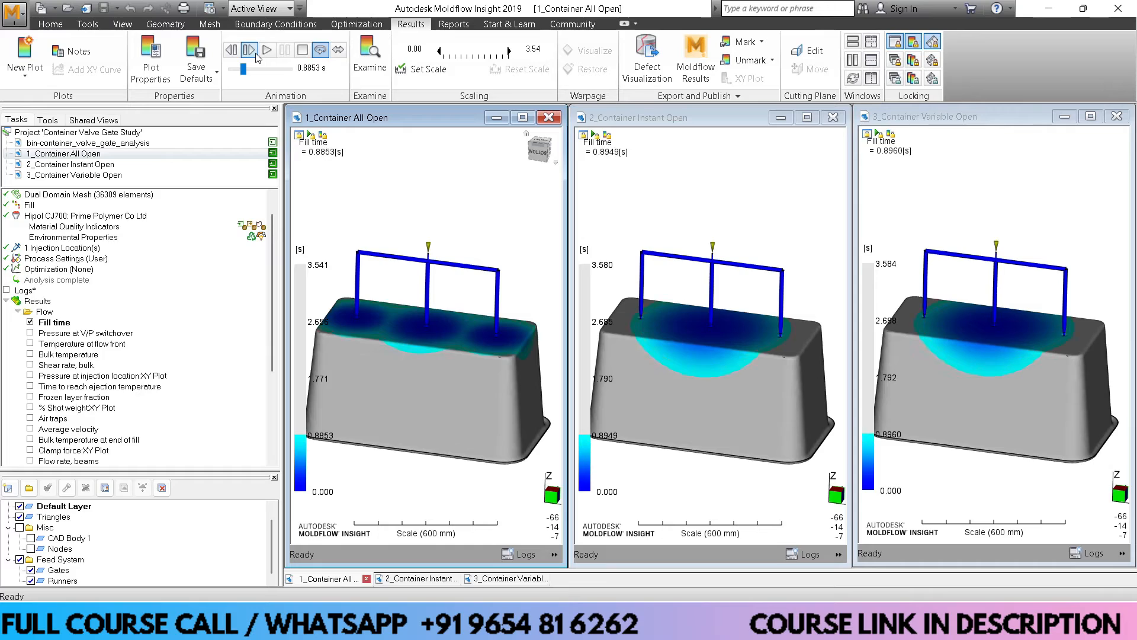
pyautogui.click(255, 53)
pyautogui.click(255, 53)
pyautogui.click(256, 54)
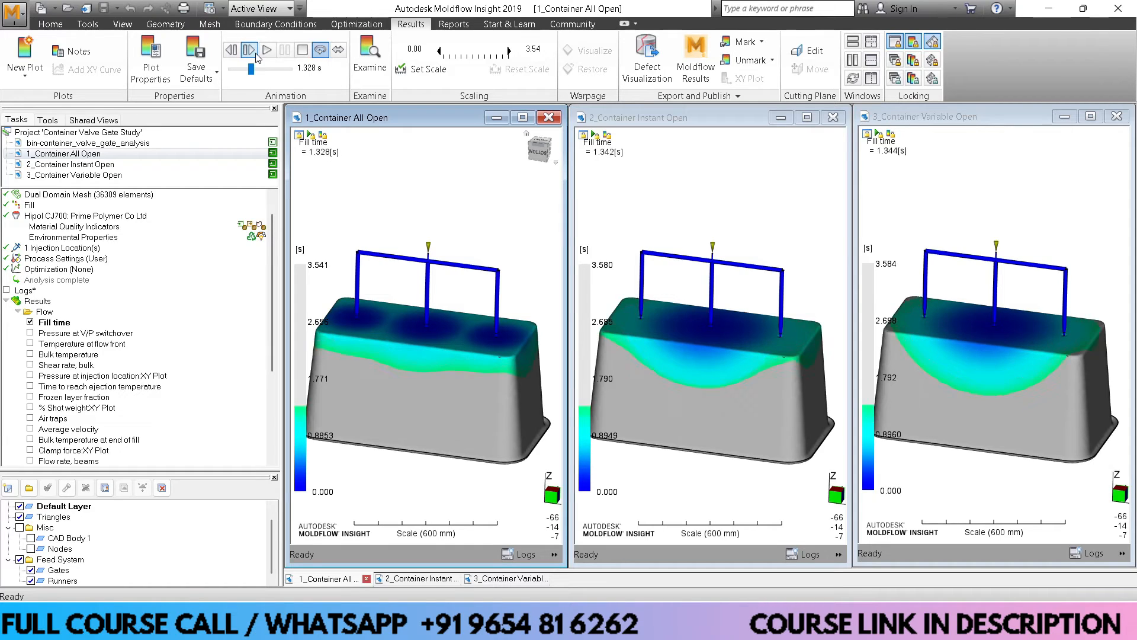
pyautogui.click(256, 54)
pyautogui.click(256, 53)
pyautogui.click(255, 53)
pyautogui.click(255, 54)
pyautogui.click(255, 54)
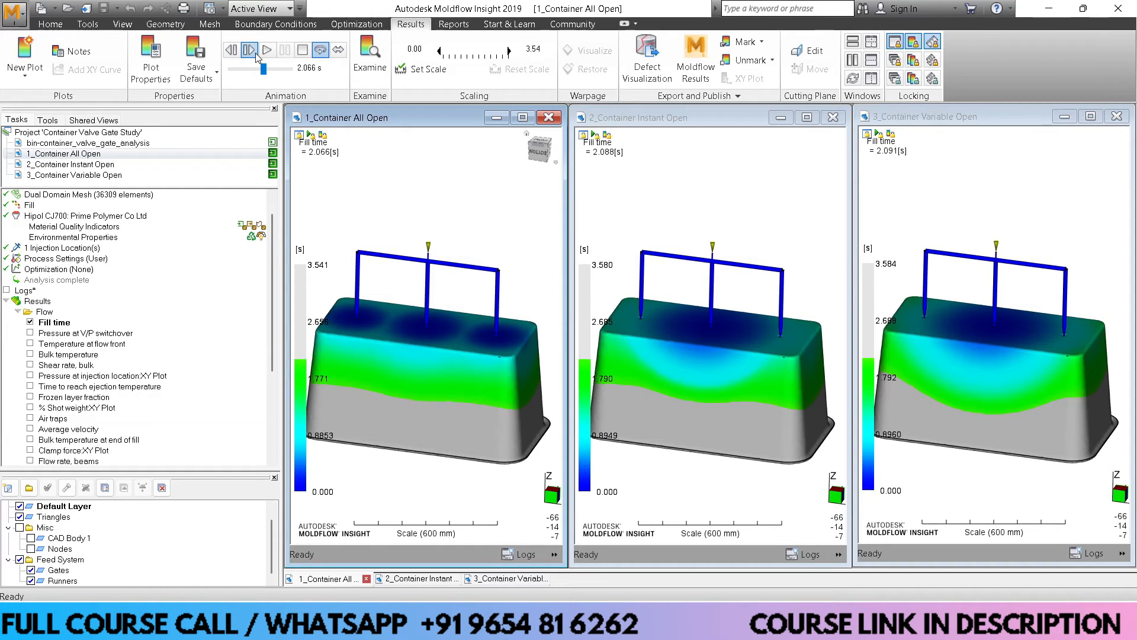
pyautogui.click(256, 53)
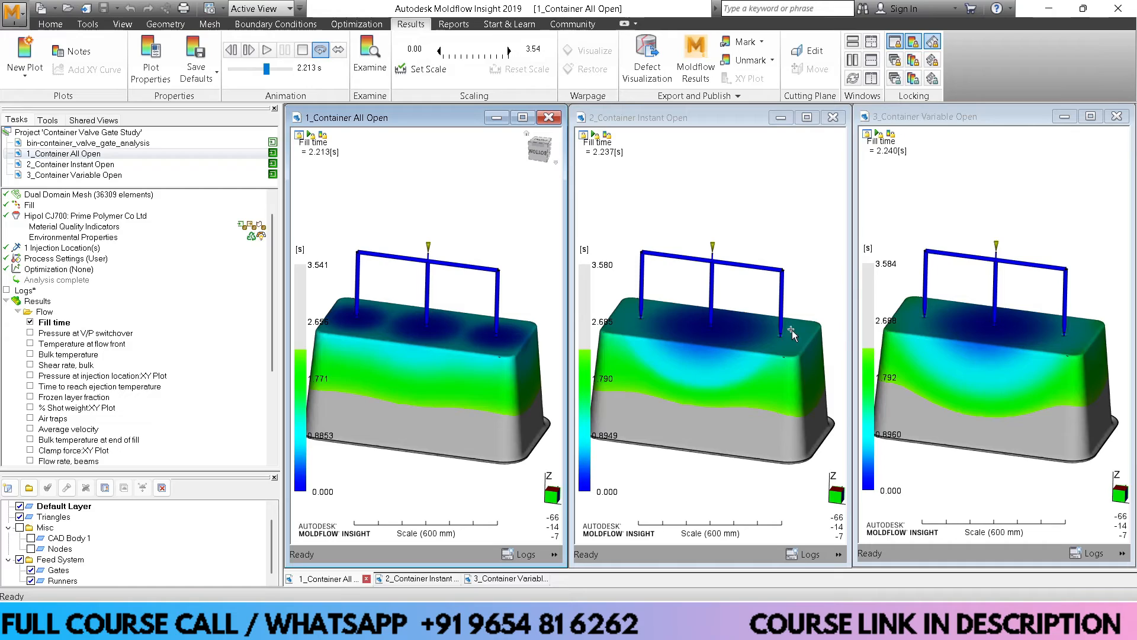
# Continue advancing the Fill time frames to about 3.25 s in the All Open study, comparing the filling toward the rim
pyautogui.click(249, 51)
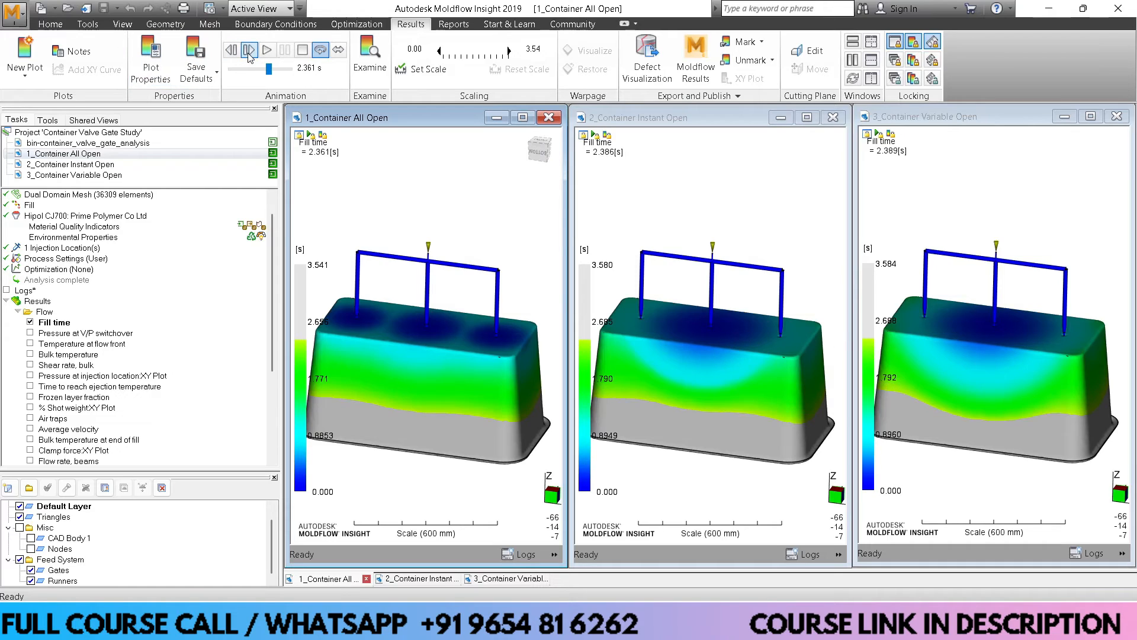
pyautogui.click(248, 51)
pyautogui.click(249, 51)
pyautogui.click(249, 51)
pyautogui.click(249, 51)
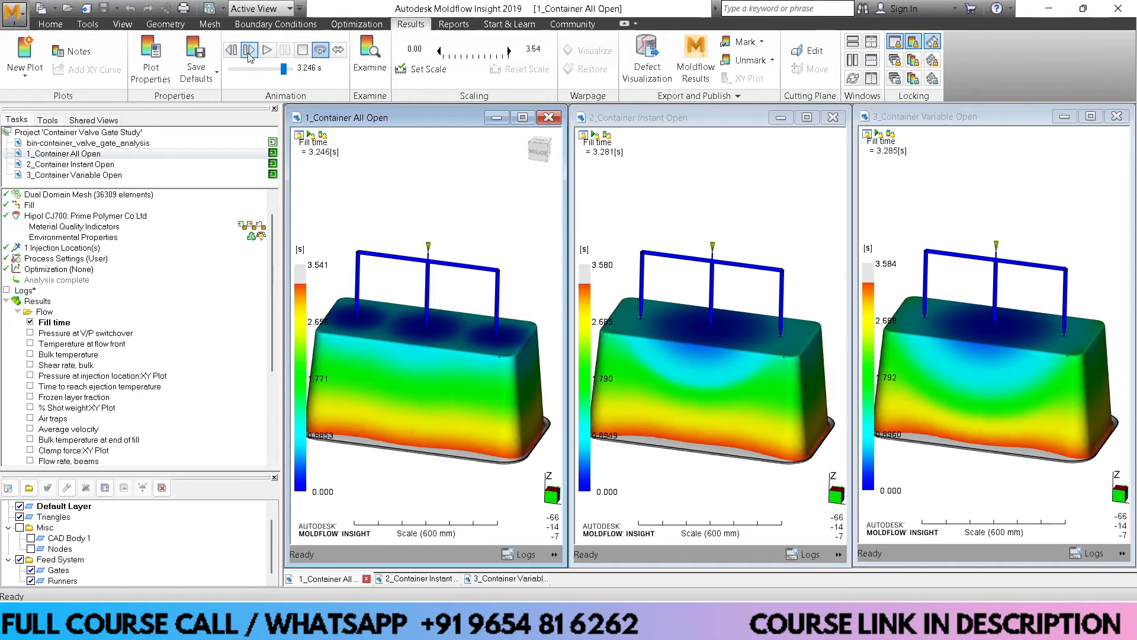
# Advance the Fill time result to its final frame, and display the Weld lines result for all three studies
pyautogui.click(248, 51)
pyautogui.click(248, 51)
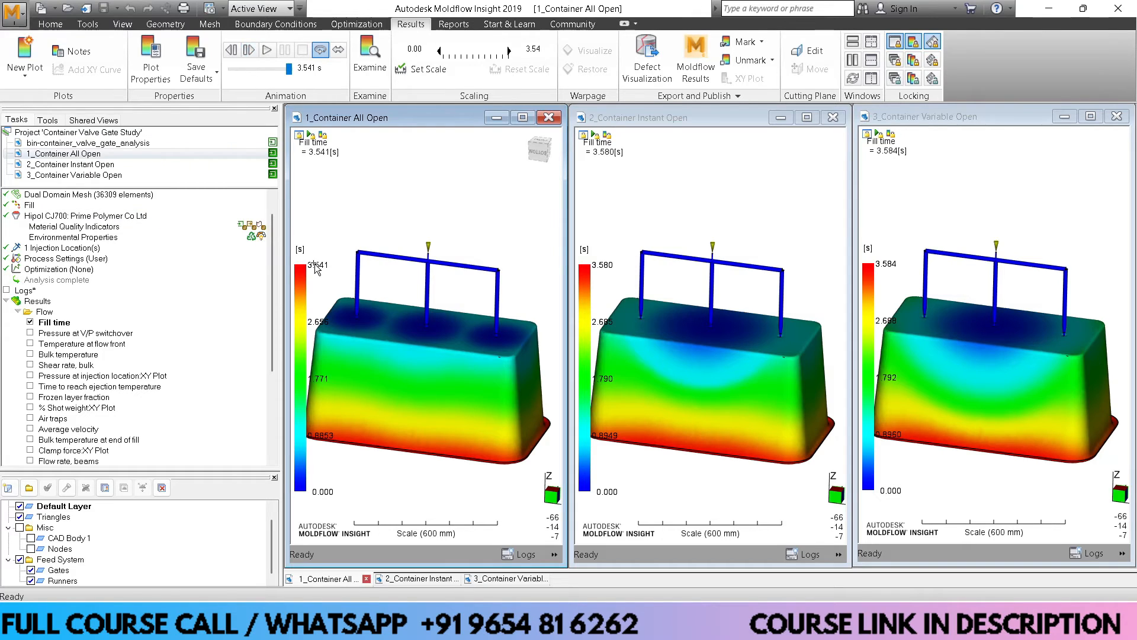
pyautogui.scroll(-4, 48, 444)
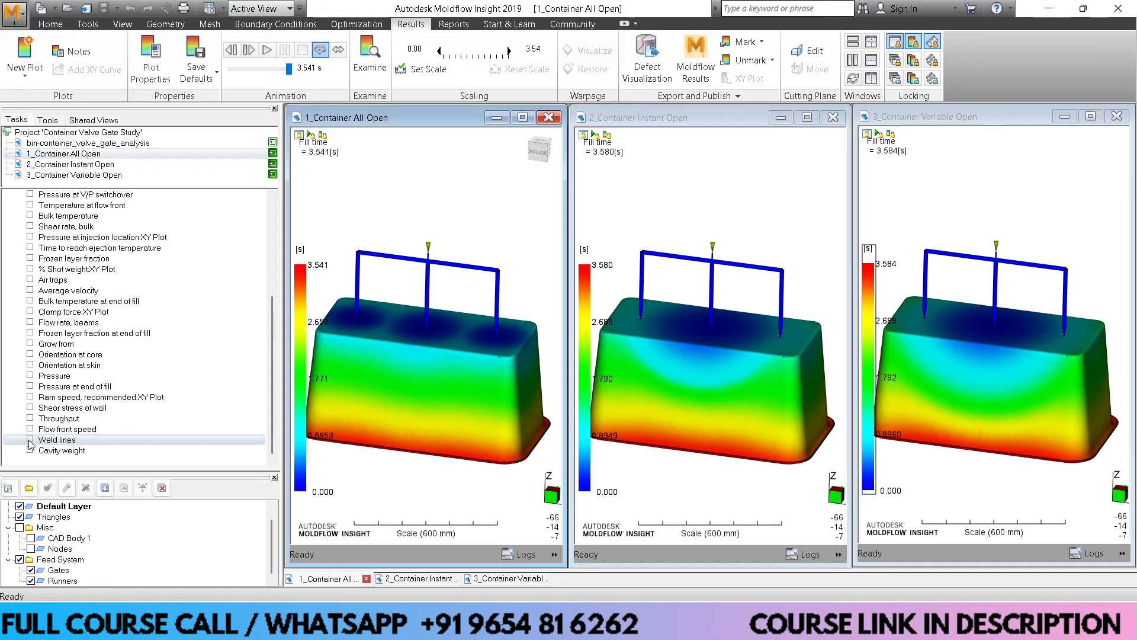
pyautogui.click(29, 440)
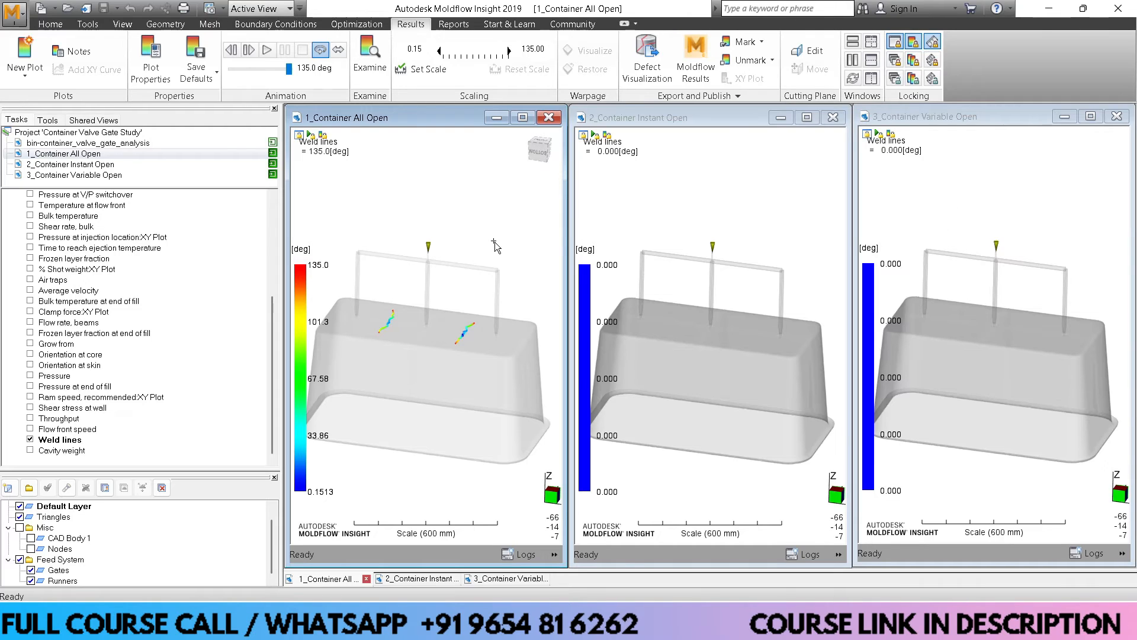
# Display the Pressure at injection location:XY Plot for the three studies and return its animation to the beginning
pyautogui.scroll(2, 63, 357)
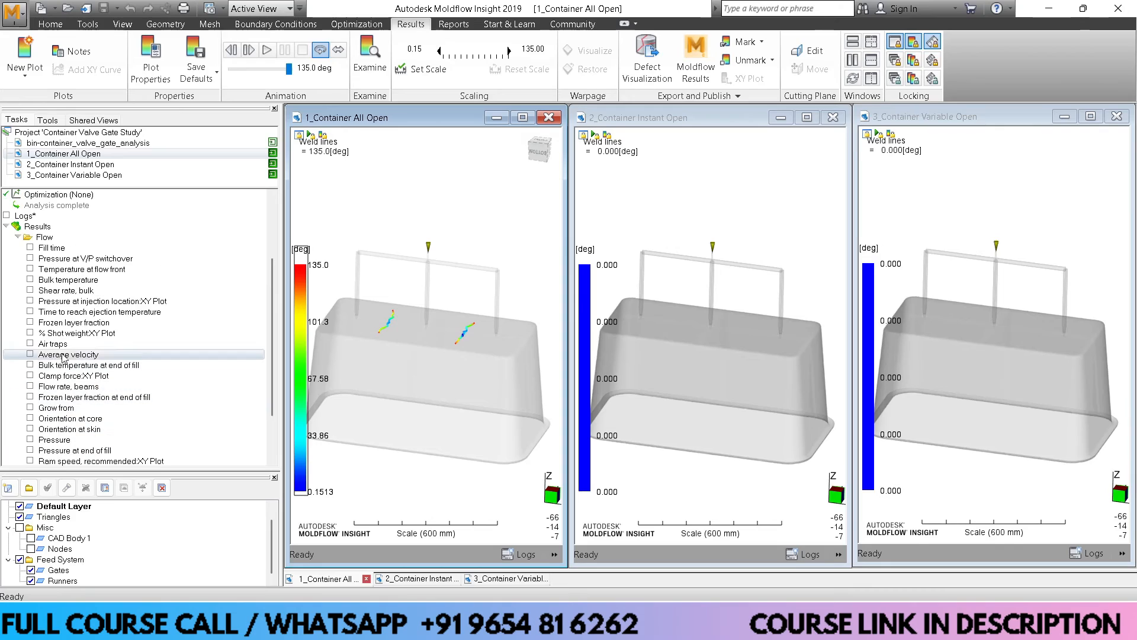
pyautogui.click(29, 301)
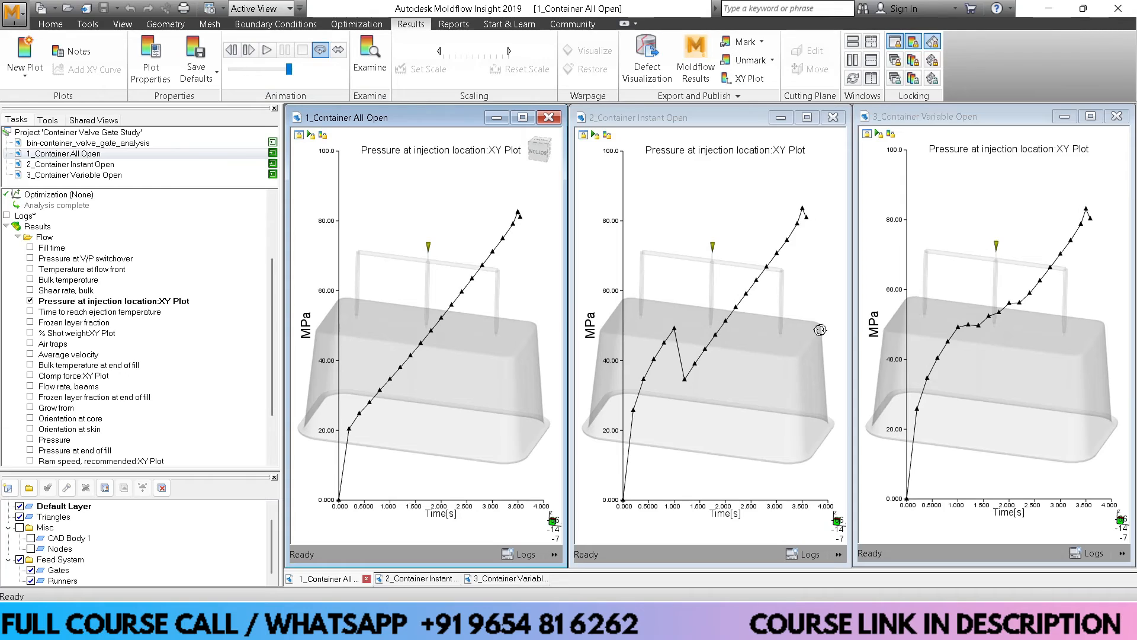
pyautogui.click(268, 53)
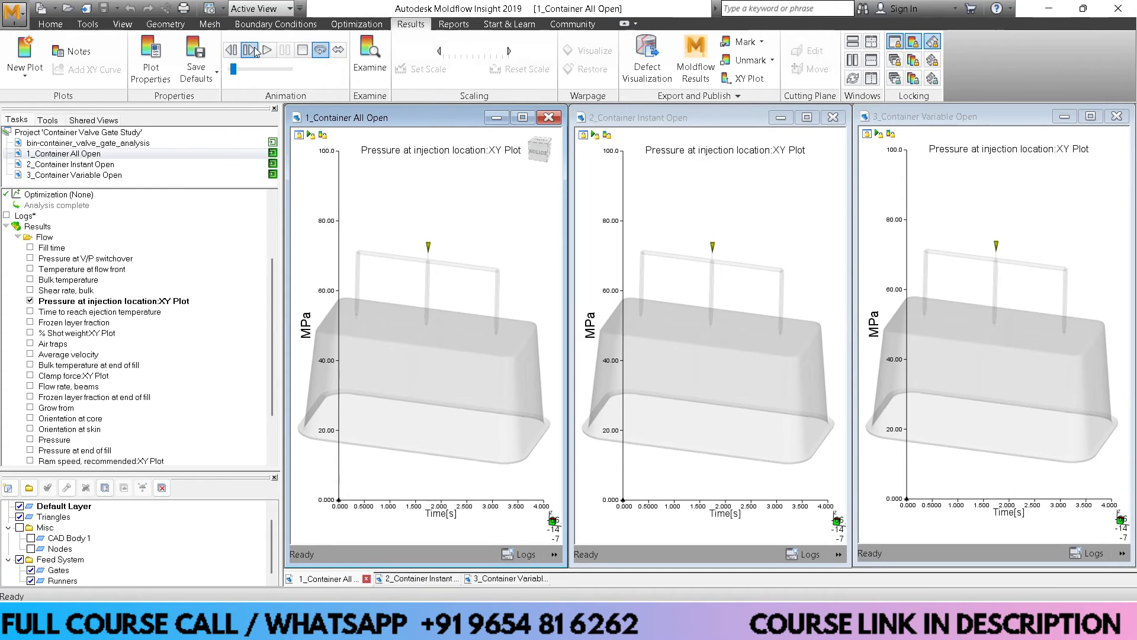
# Advance the injection pressure plots frame by frame to about 1.2 s, comparing the curves as the outer gates open
pyautogui.click(256, 52)
pyautogui.click(256, 52)
pyautogui.click(256, 52)
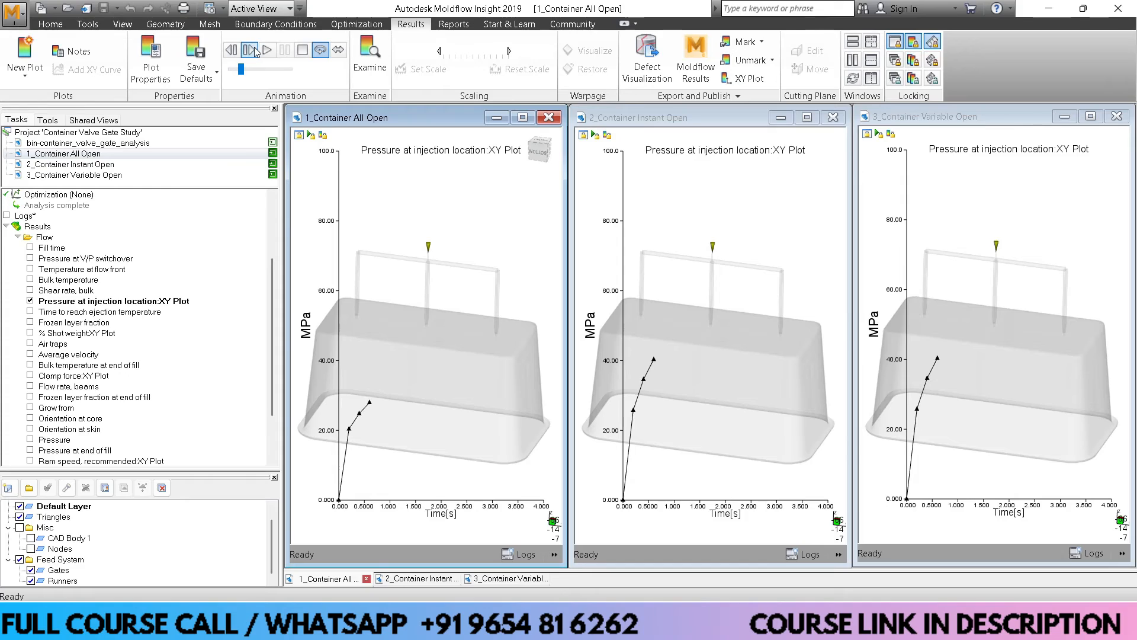
pyautogui.click(256, 52)
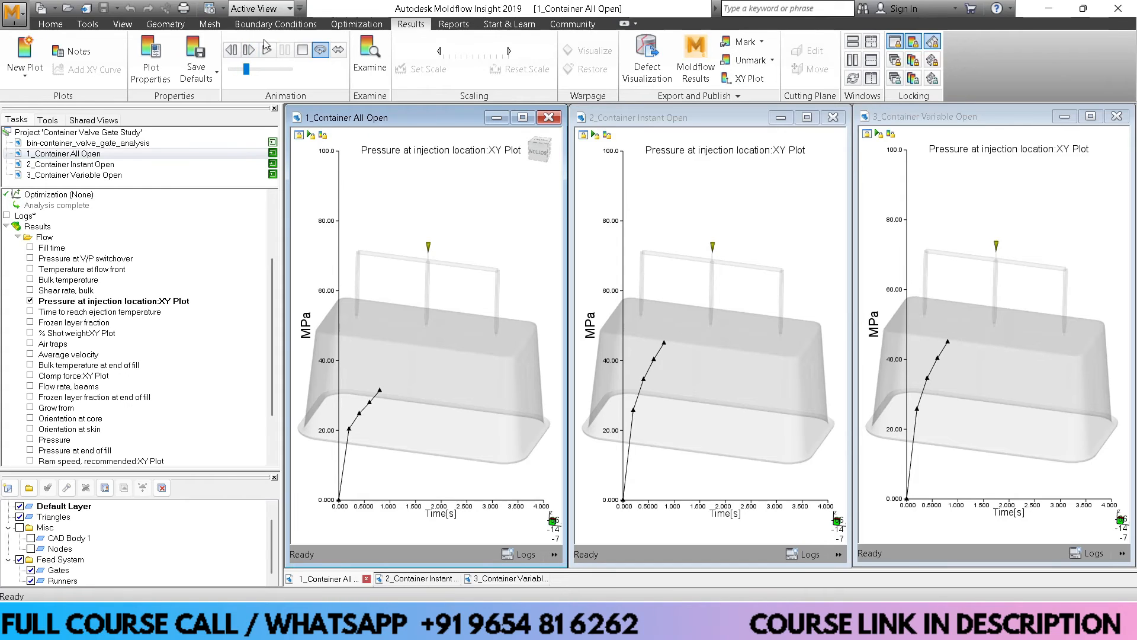
pyautogui.click(256, 52)
pyautogui.click(256, 52)
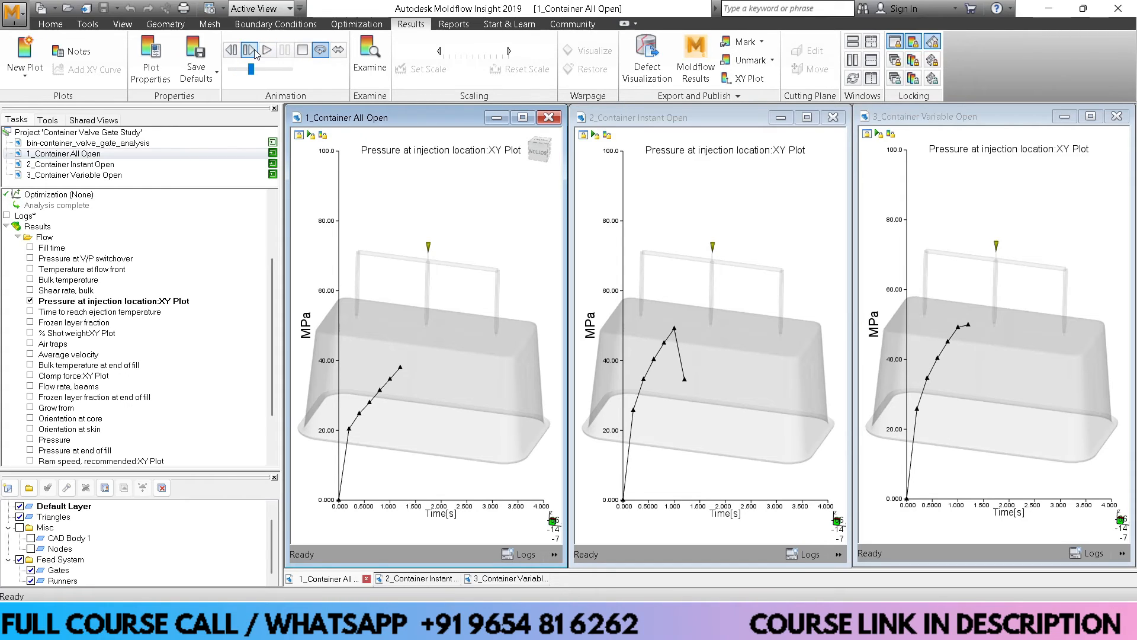
# Continue advancing the injection pressure plots to about 2 s, comparing the pressure rise in the delayed-opening studies
pyautogui.click(256, 53)
pyautogui.click(256, 52)
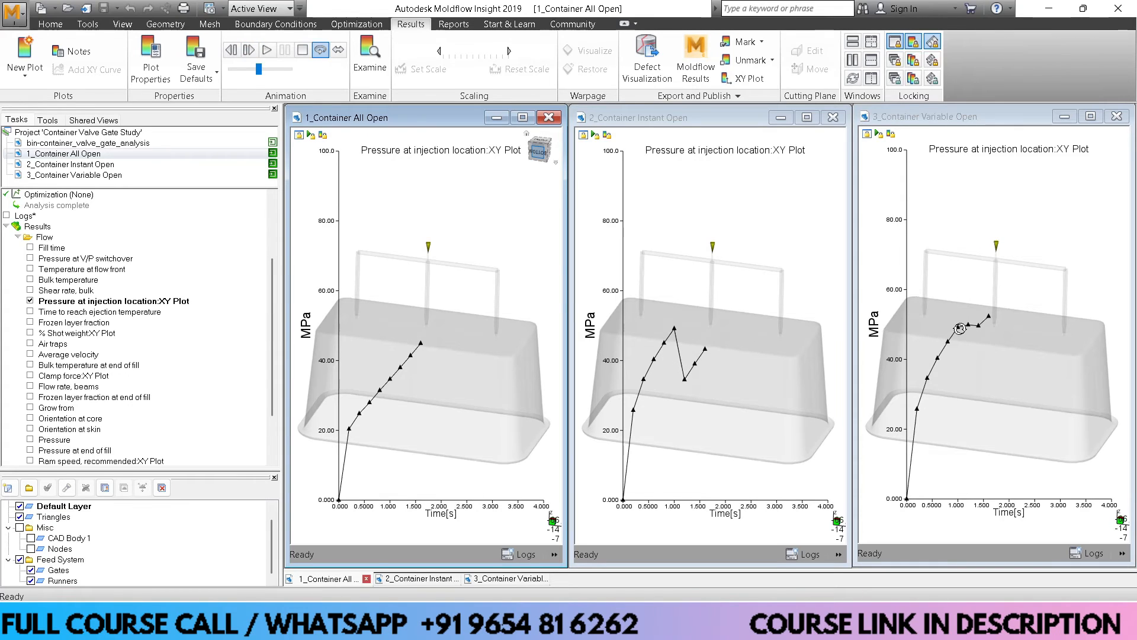
pyautogui.click(249, 50)
pyautogui.click(248, 50)
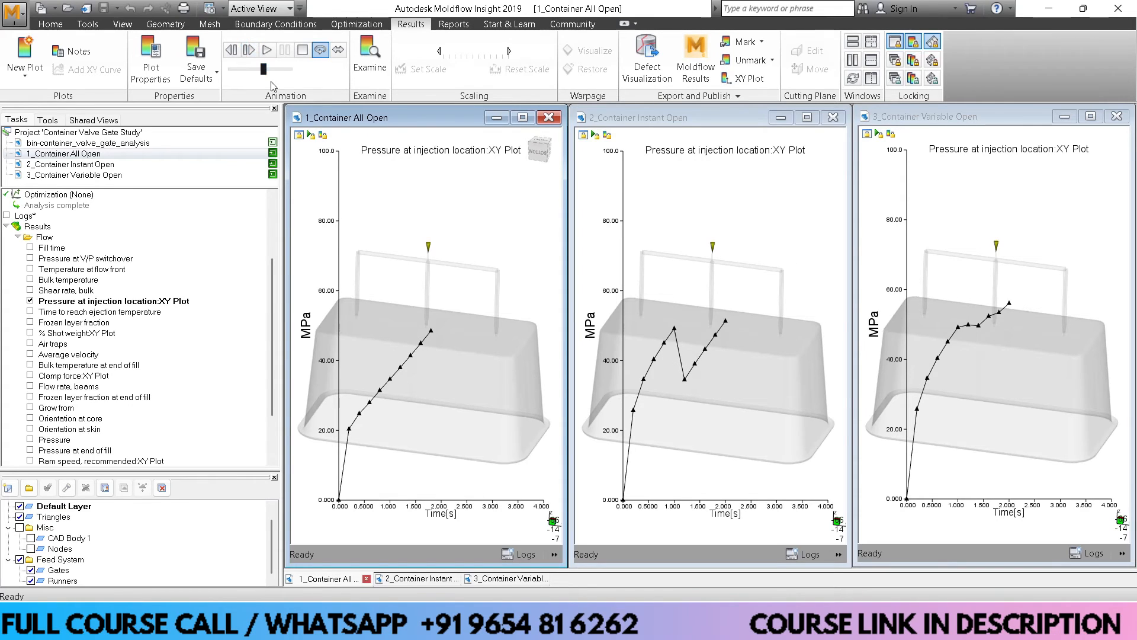
# Advance the injection pressure plots to the final frame and examine the complete Instant Open and Variable Open curves
pyautogui.click(250, 51)
pyautogui.click(250, 51)
pyautogui.click(250, 51)
pyautogui.click(250, 51)
pyautogui.click(250, 51)
pyautogui.click(250, 51)
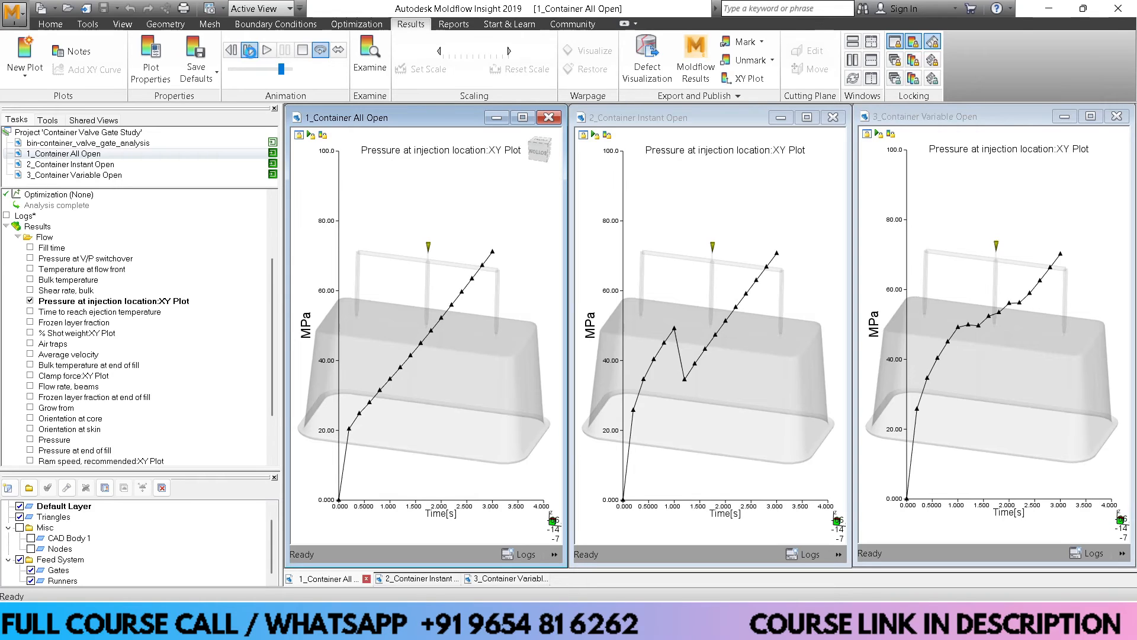
pyautogui.click(250, 50)
pyautogui.click(250, 51)
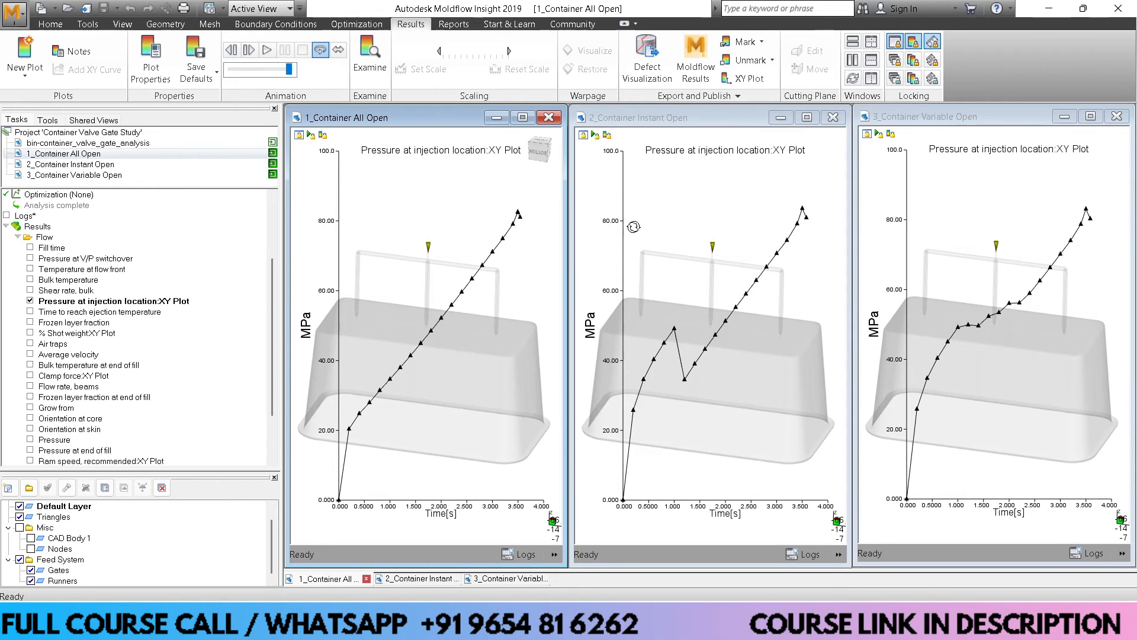
pyautogui.click(643, 223)
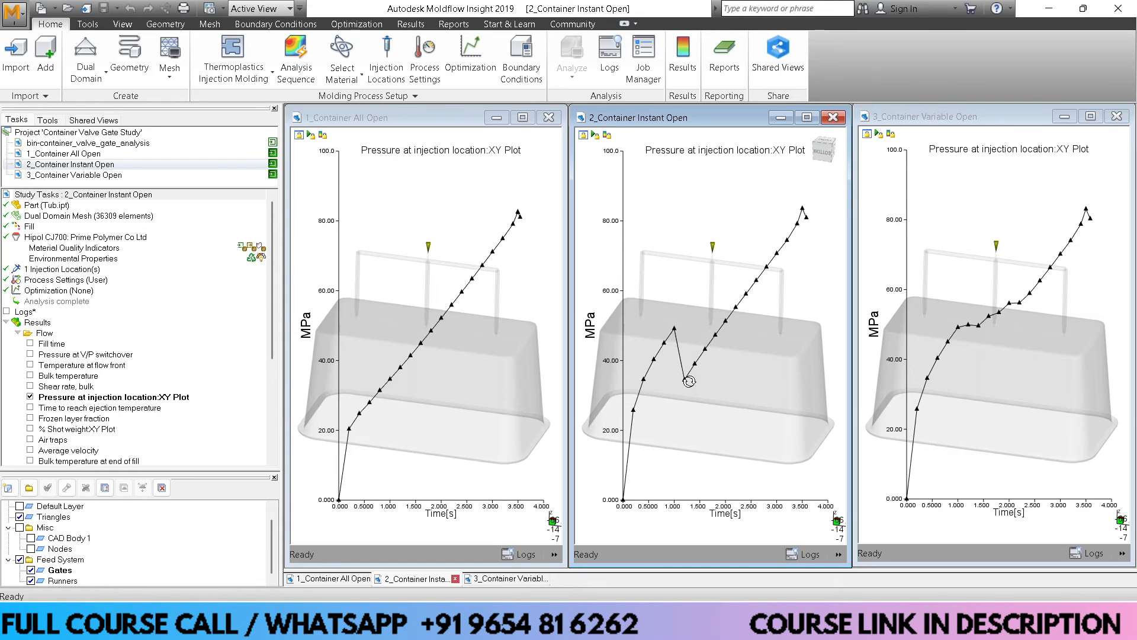
pyautogui.click(995, 210)
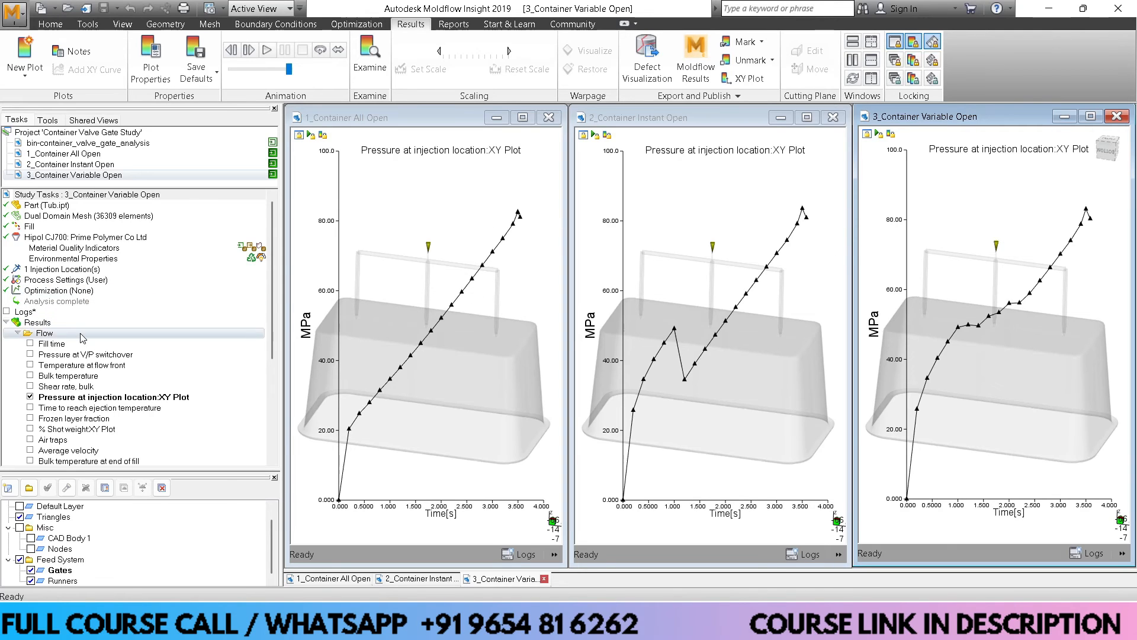
# Display the Fill time result and change its plot method to Contour, keeping 30 contours
pyautogui.click(30, 343)
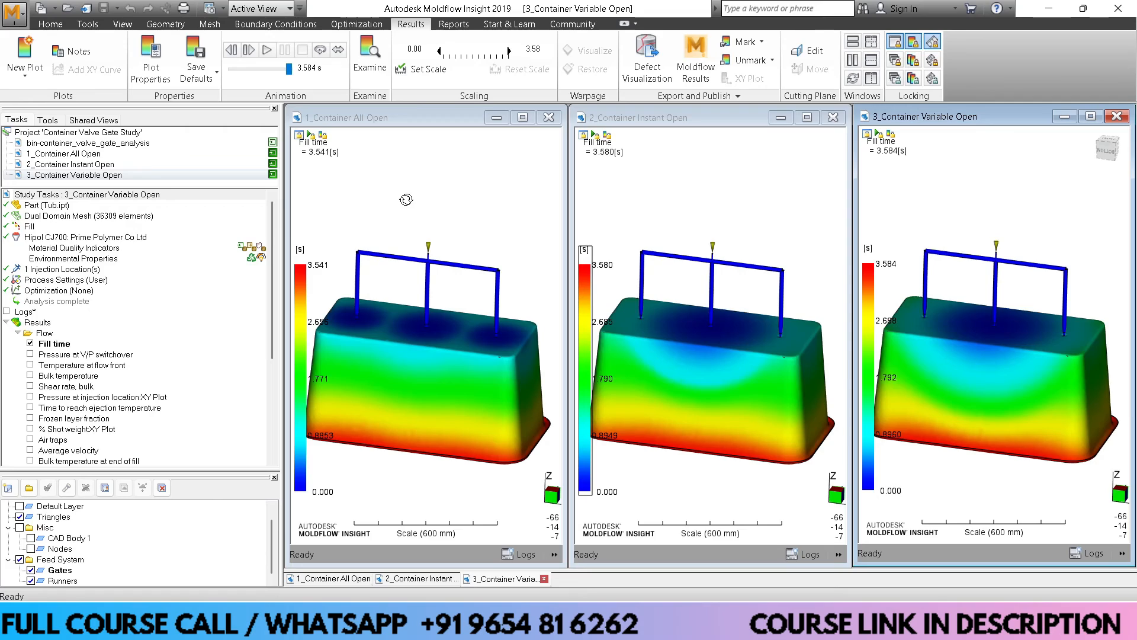
pyautogui.rightClick(61, 347)
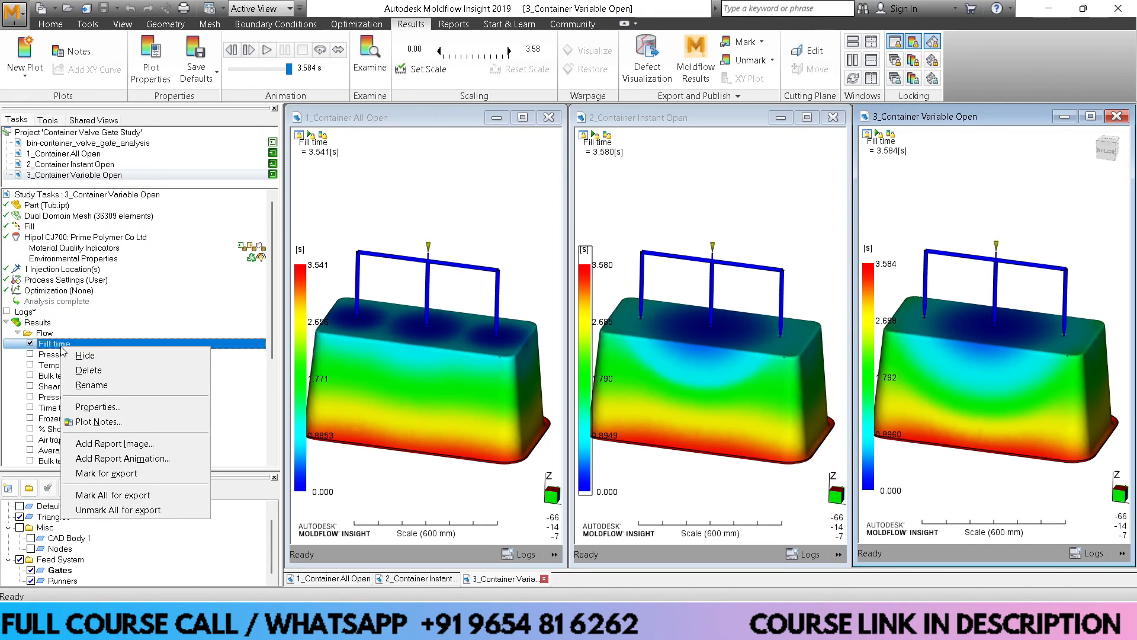
pyautogui.click(98, 407)
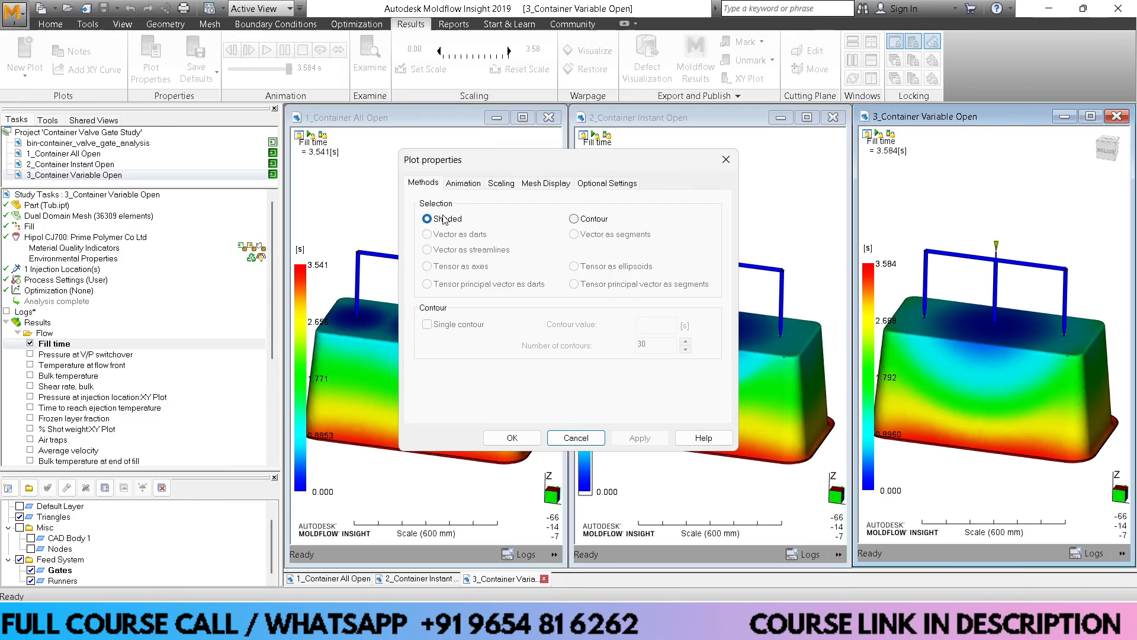
pyautogui.click(593, 220)
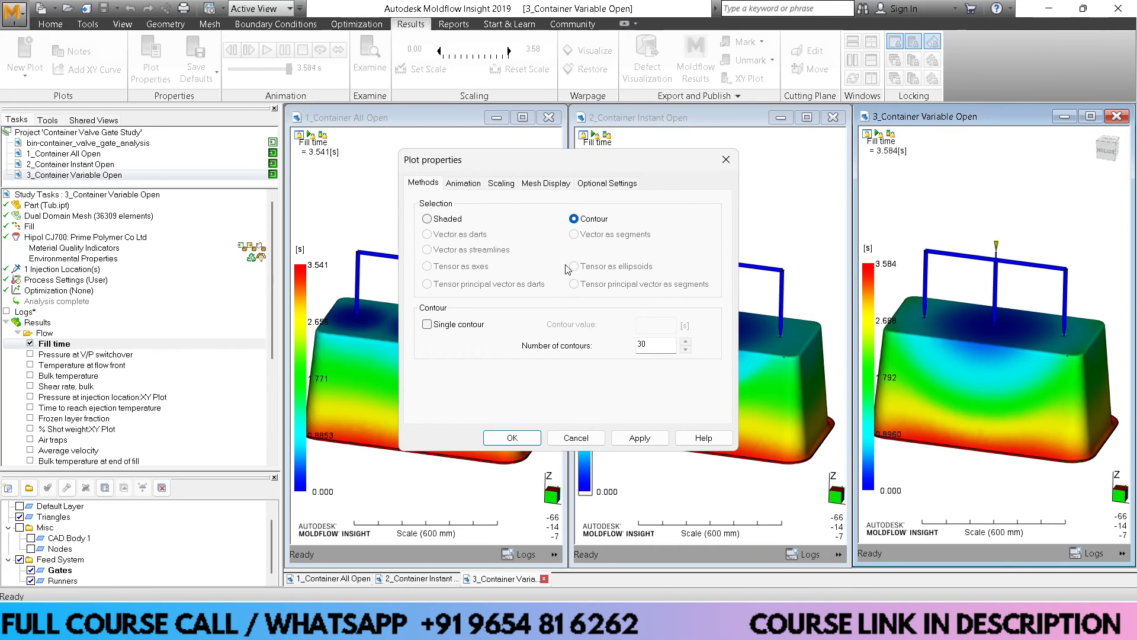
pyautogui.click(512, 437)
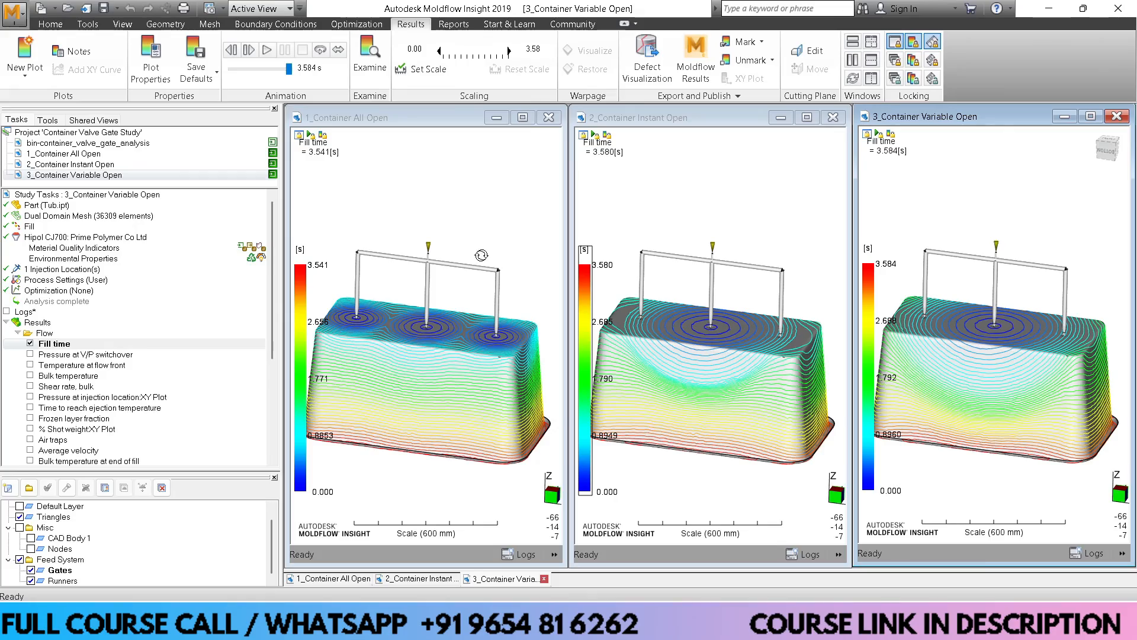
# Examine the Fill time contour spacing around the outer gate and container corner, comparing All Open, Instant Open and Variable Open
pyautogui.moveTo(495, 230); pyautogui.dragTo(499, 364)
pyautogui.scroll(5, 500, 364)
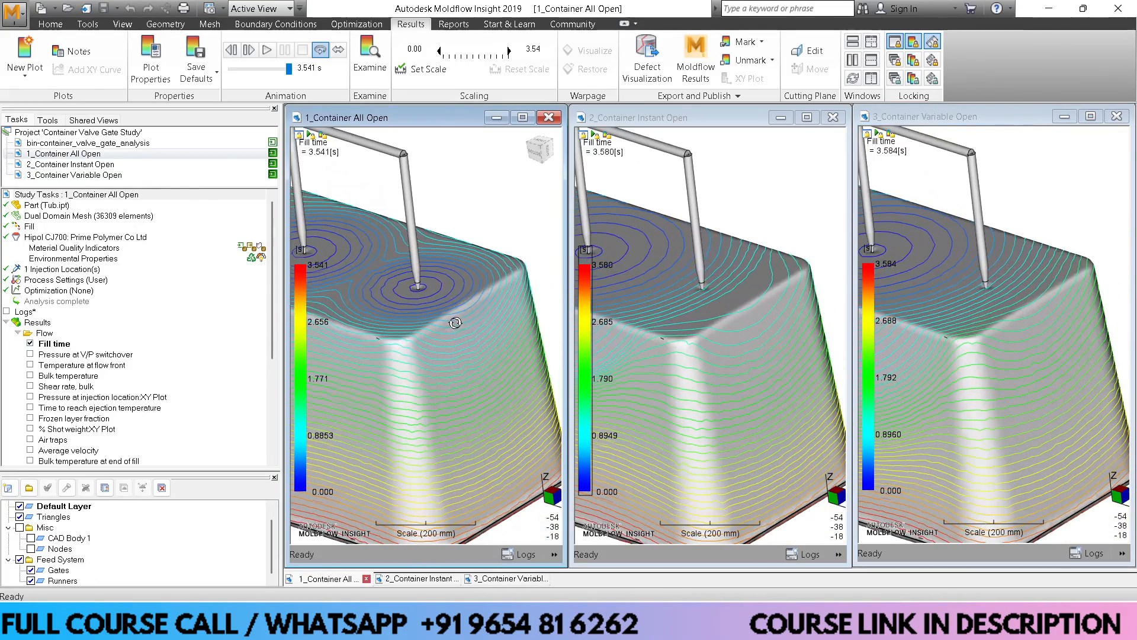
pyautogui.moveTo(446, 311); pyautogui.dragTo(464, 297)
pyautogui.moveTo(465, 297); pyautogui.dragTo(460, 297, button='middle')
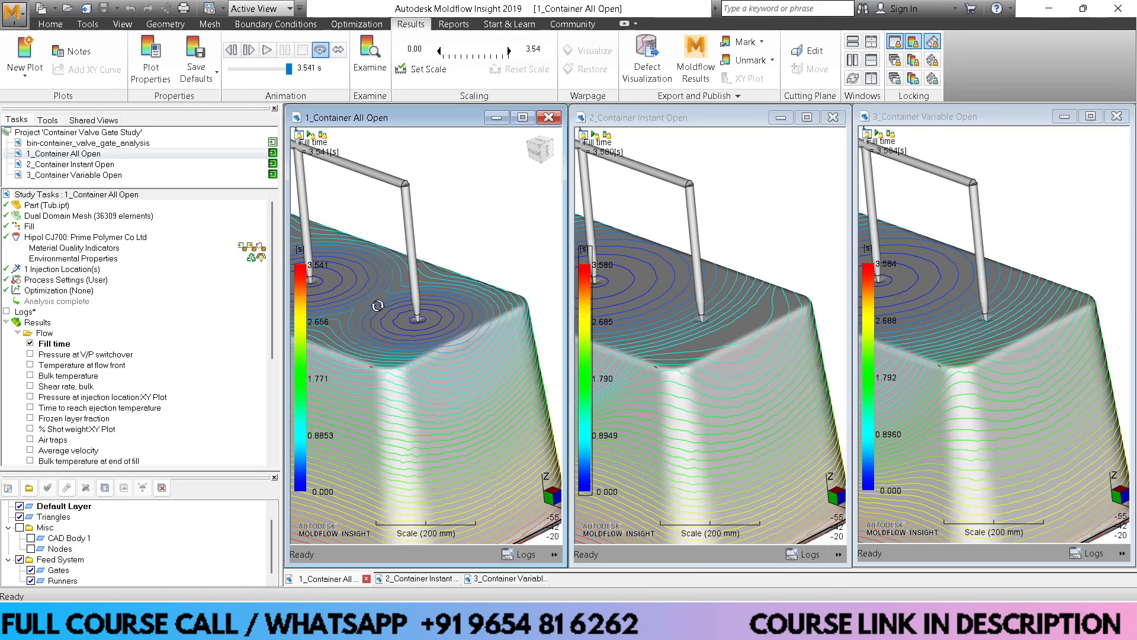
pyautogui.click(738, 242)
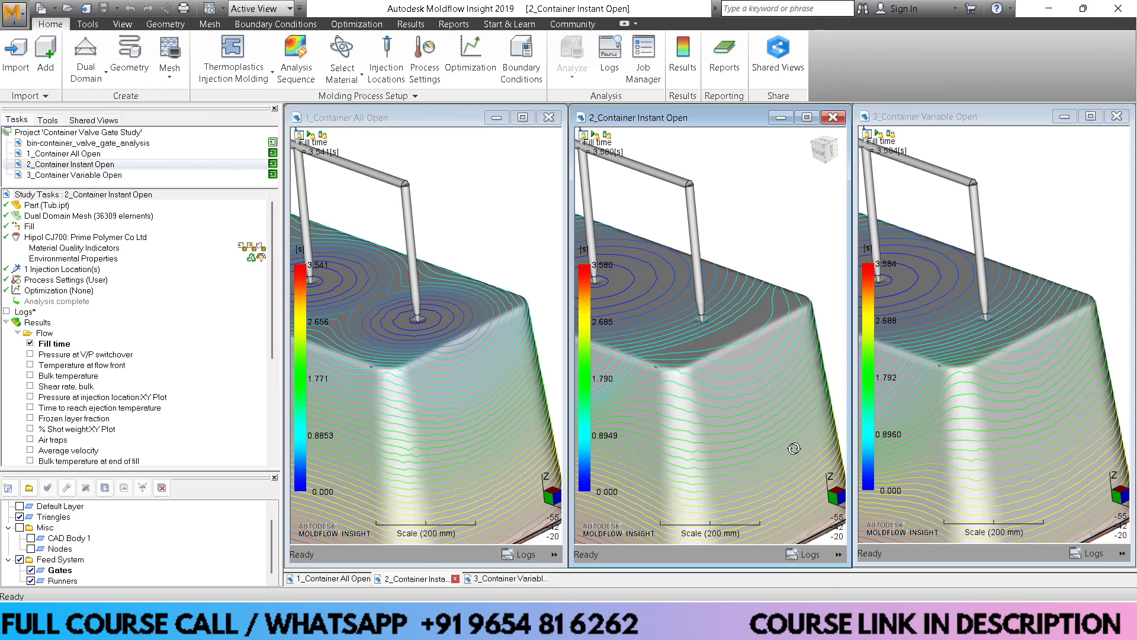
pyautogui.click(1038, 226)
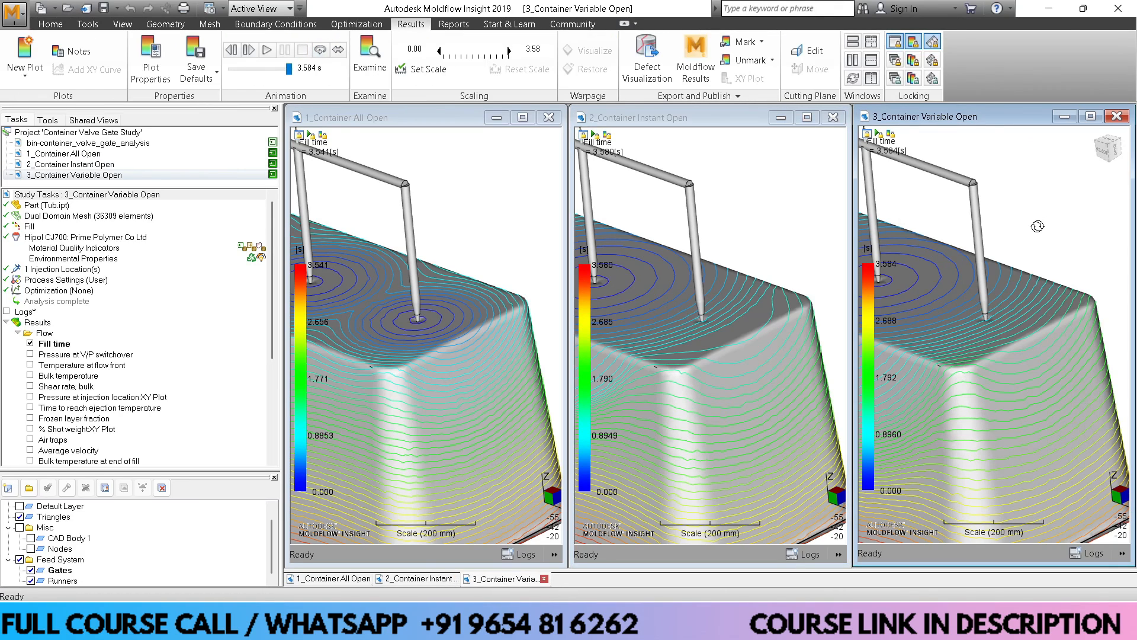